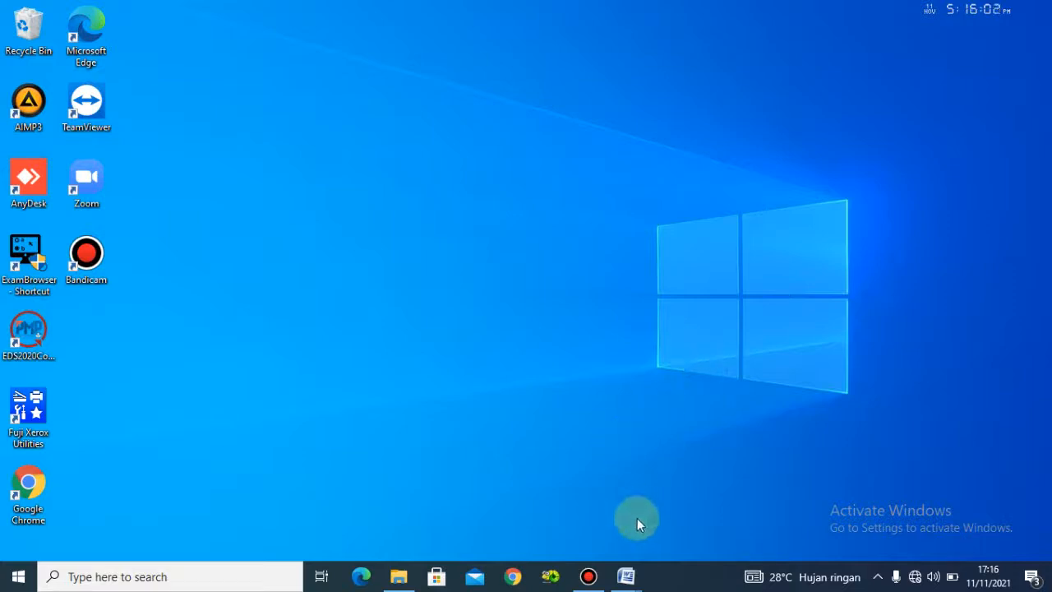
Search Windows for WORD and launch Microsoft Office Word 2007 from the results
{"action": "mouse_move", "coordinate": [627, 577]}
{"action": "left_click", "coordinate": [173, 575]}
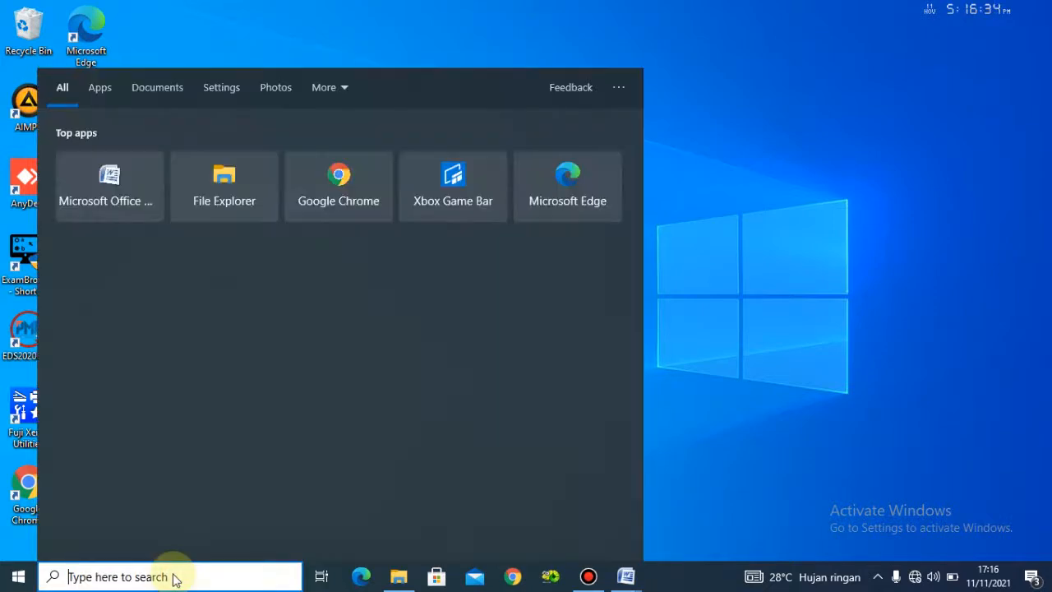
{"action": "type", "text": "W"}
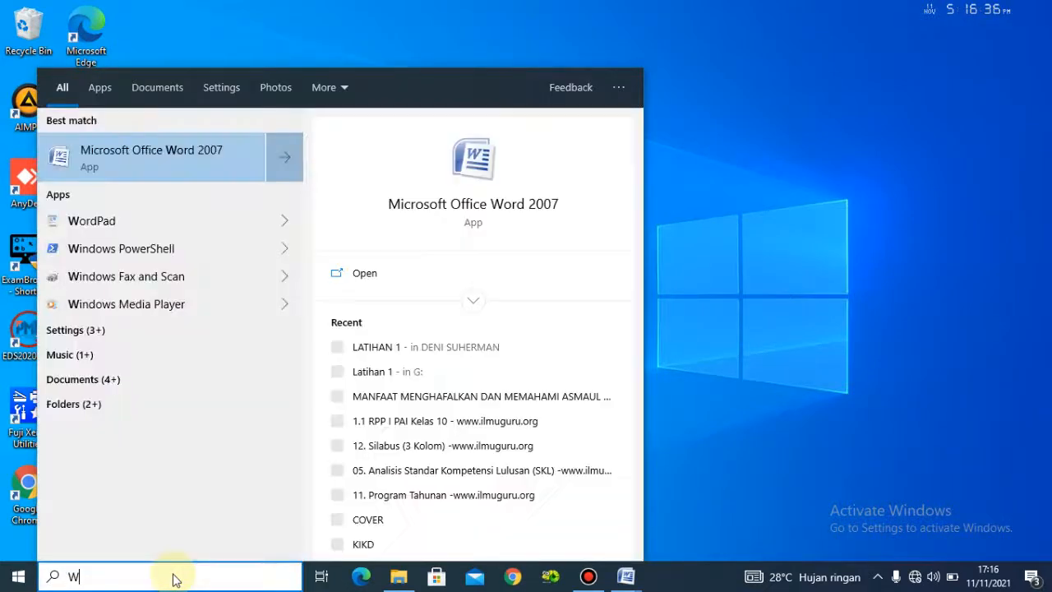
{"action": "type", "text": "ORD"}
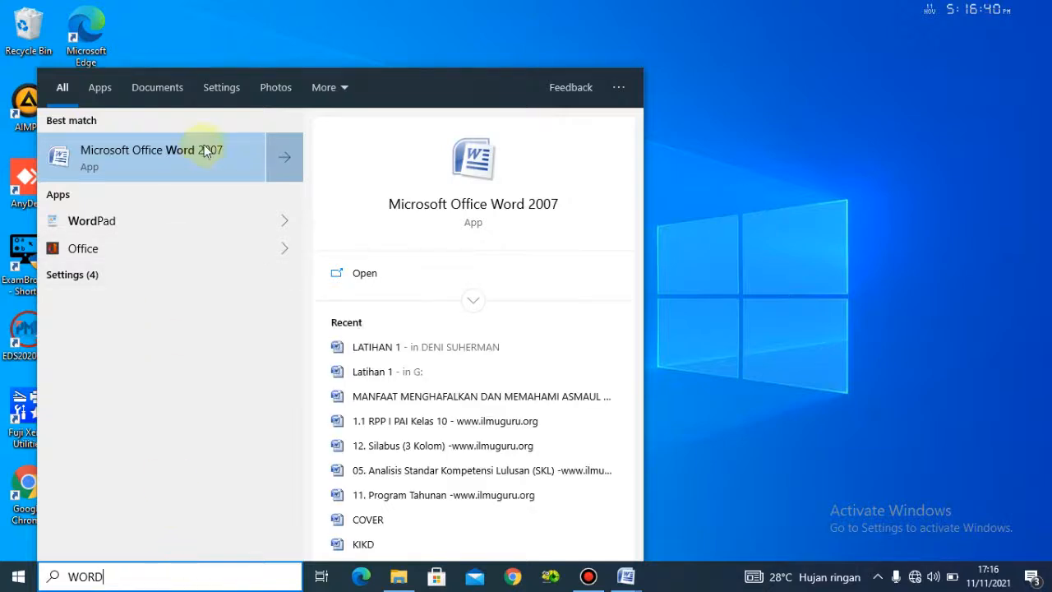
{"action": "left_click", "coordinate": [183, 151]}
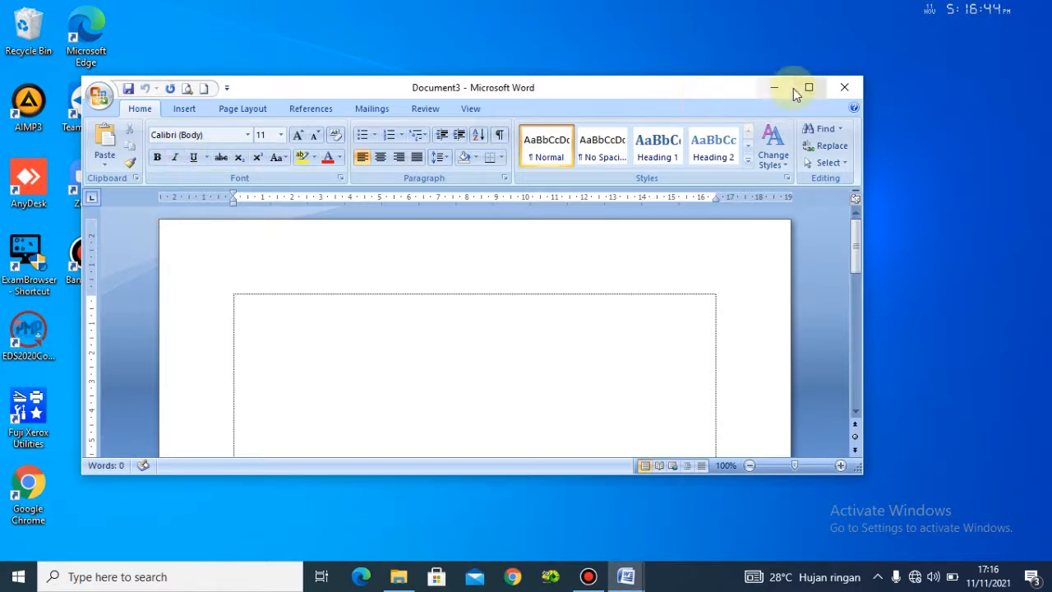
Maximize the Word window and bring up Save As for the new document
{"action": "left_click", "coordinate": [807, 87]}
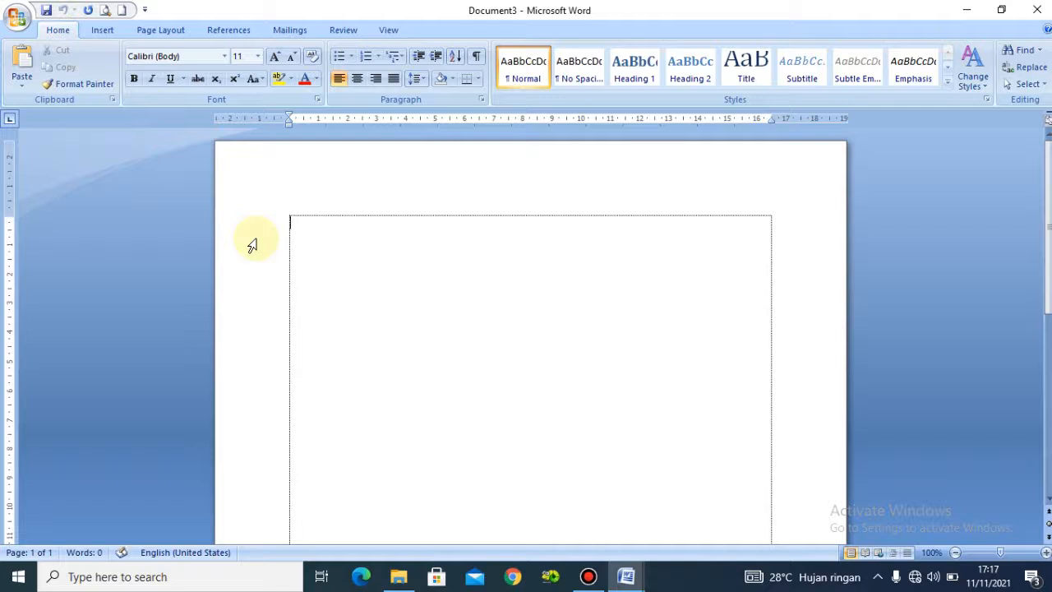
{"action": "key", "text": "ctrl+s"}
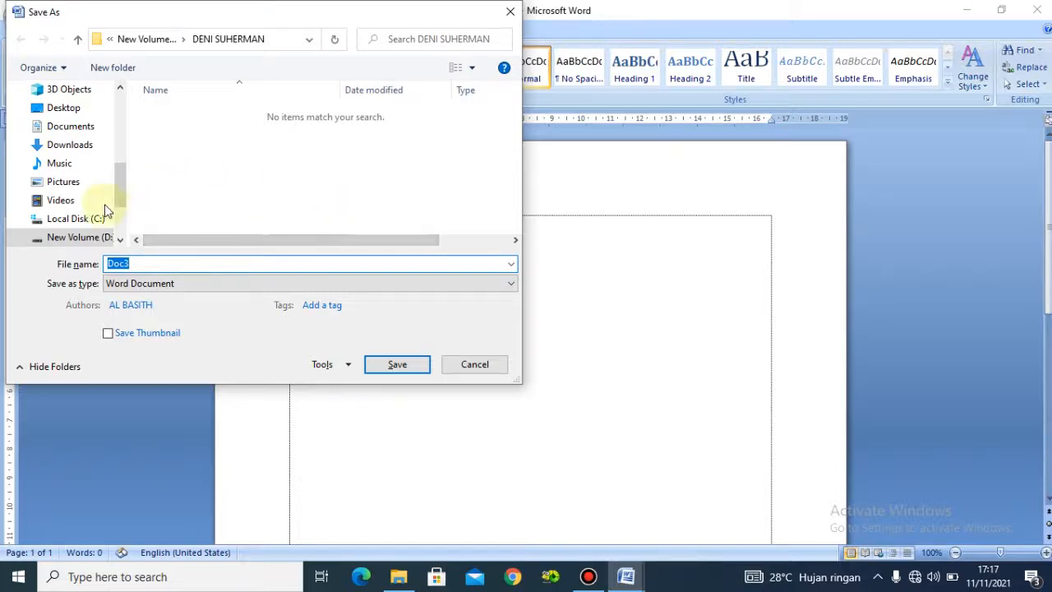
Create a new folder named after the user on New Volume (E:)
{"action": "left_click", "coordinate": [107, 237]}
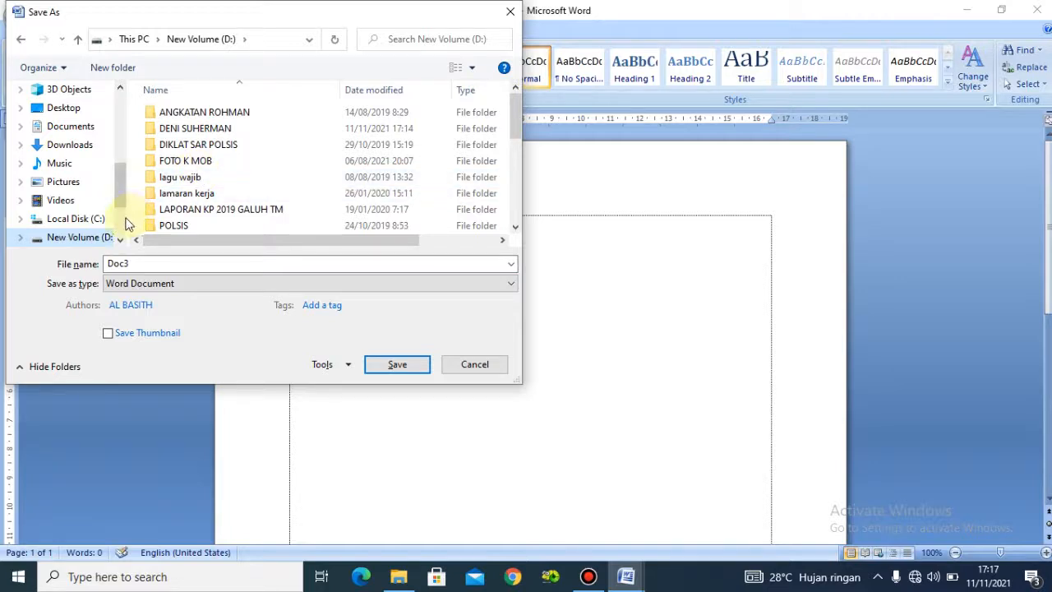
{"action": "scroll", "coordinate": [125, 222], "scroll_direction": "down", "scroll_amount": 2}
{"action": "left_click", "coordinate": [86, 171]}
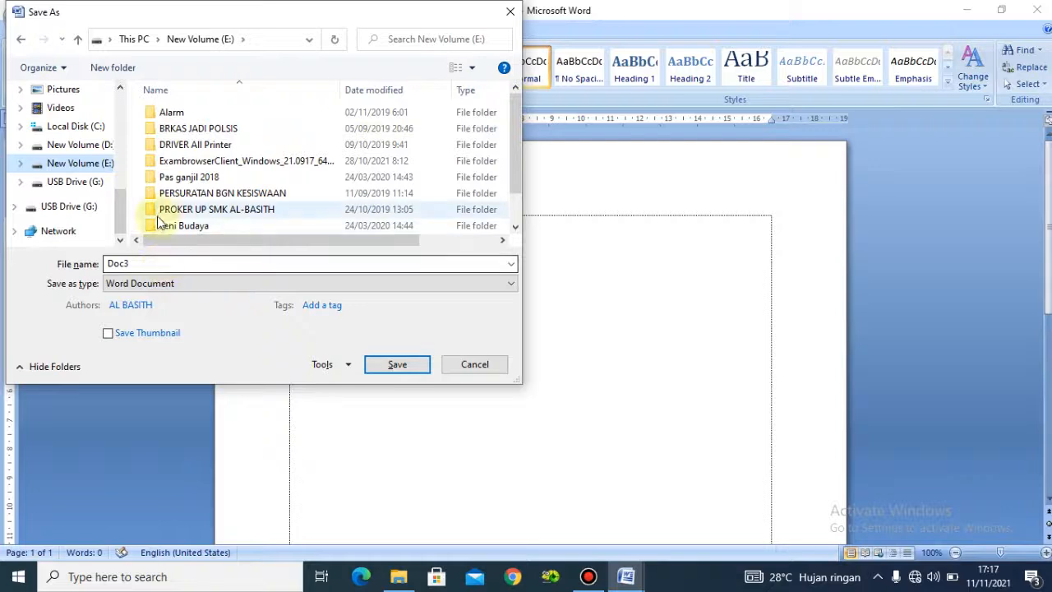
{"action": "left_click", "coordinate": [113, 67]}
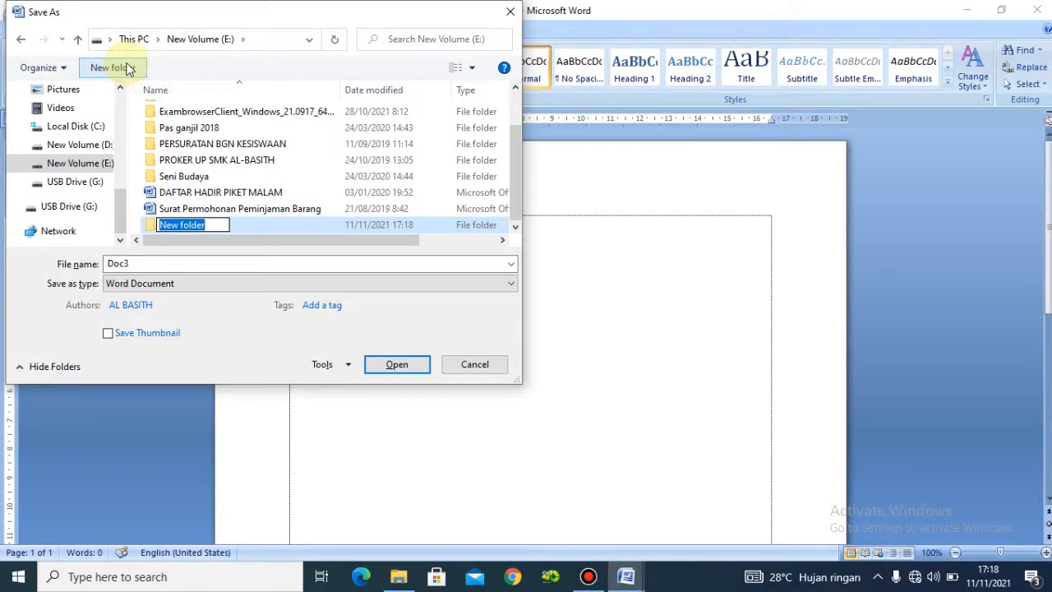
{"action": "type", "text": "D"}
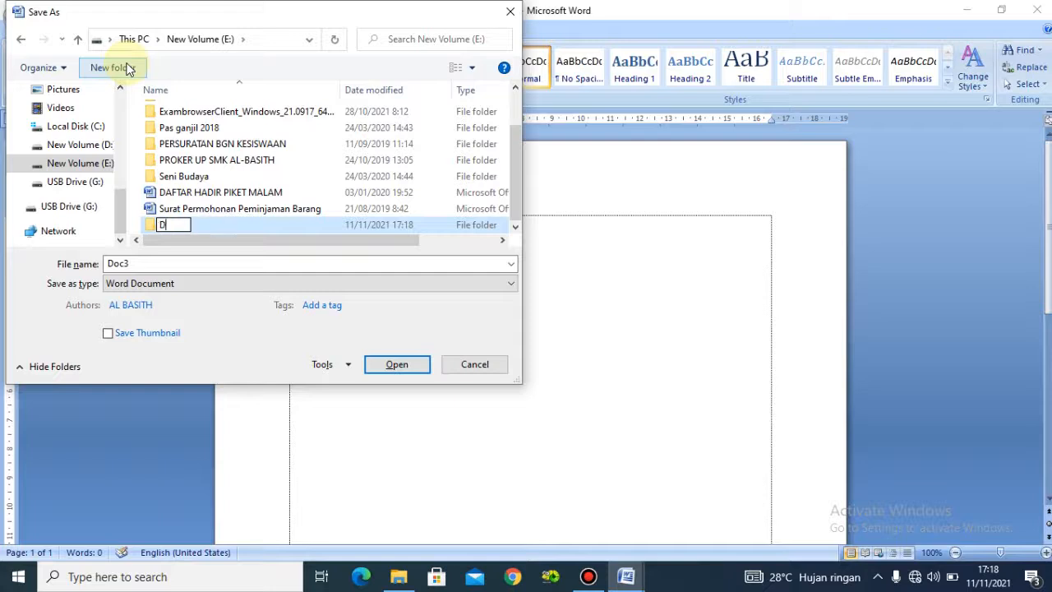
{"action": "type", "text": "ENI SUHERMAN"}
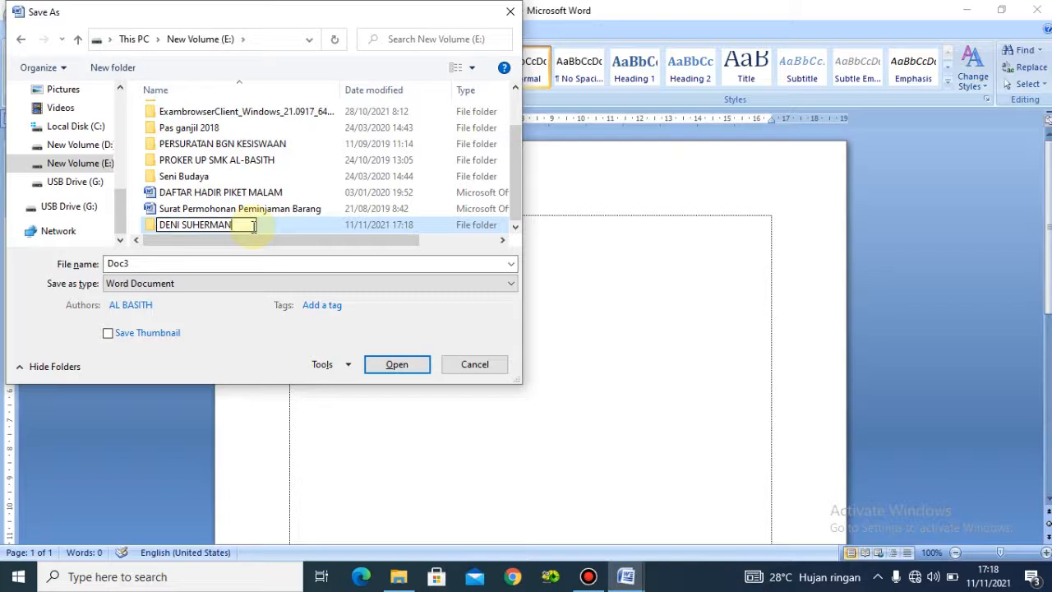
{"action": "key", "text": "Return"}
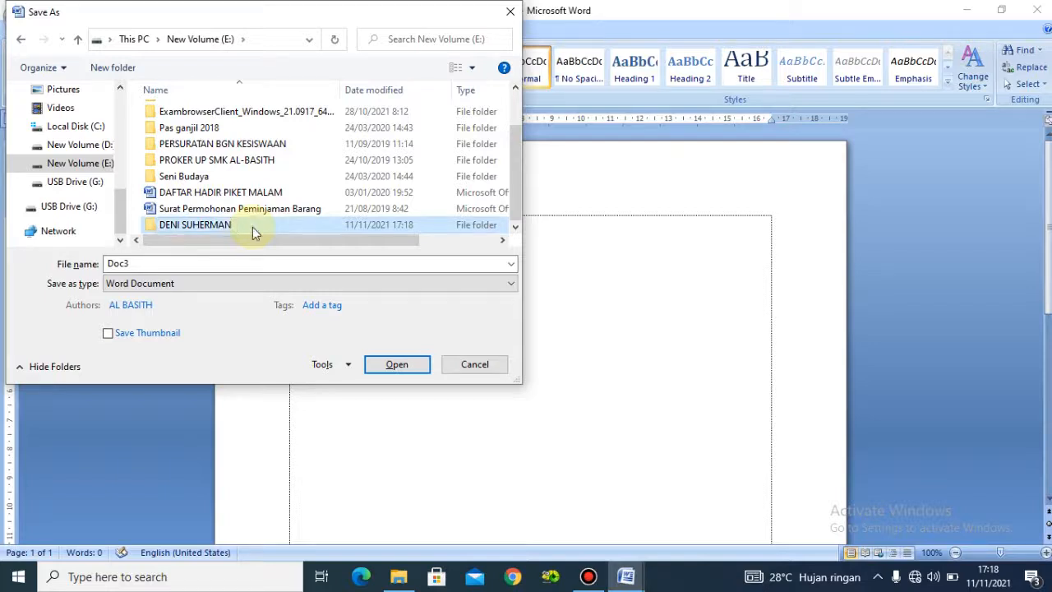
Inside that folder, save the document as 'LATIHAN 1'
{"action": "double_click", "coordinate": [253, 227]}
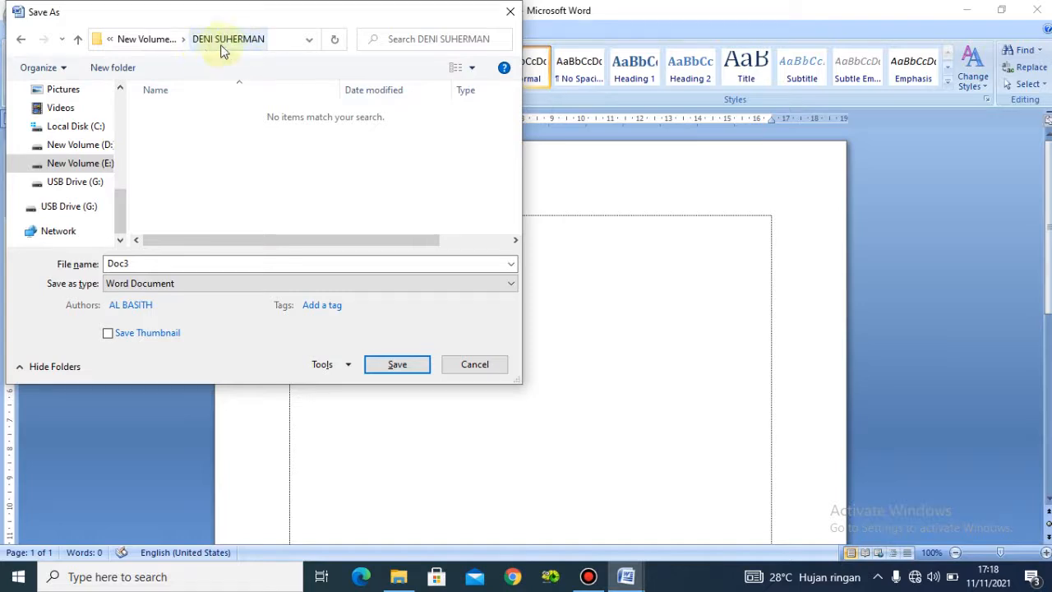
{"action": "double_click", "coordinate": [151, 264]}
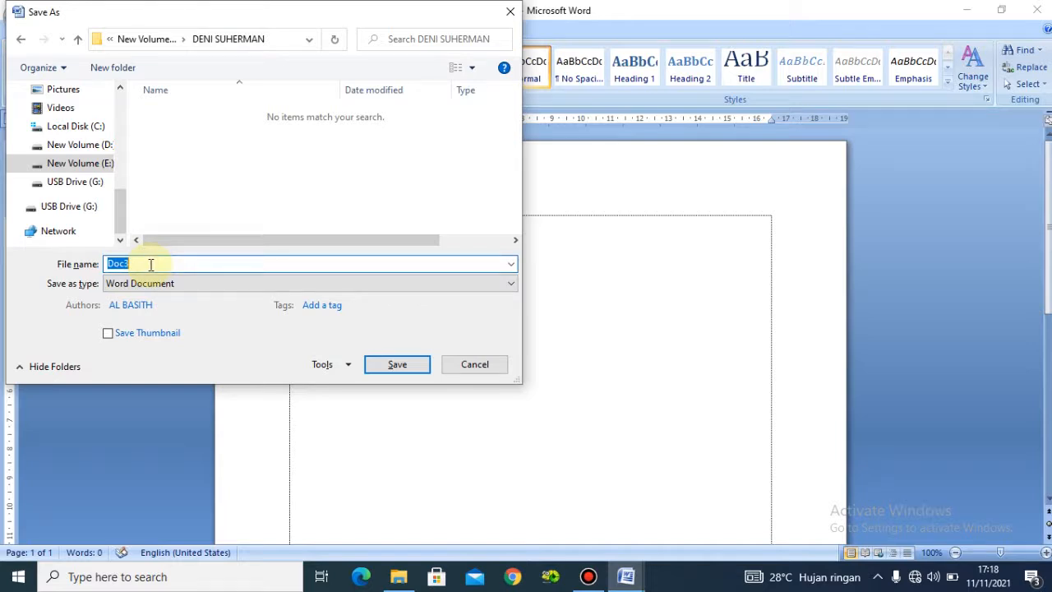
{"action": "type", "text": "LA"}
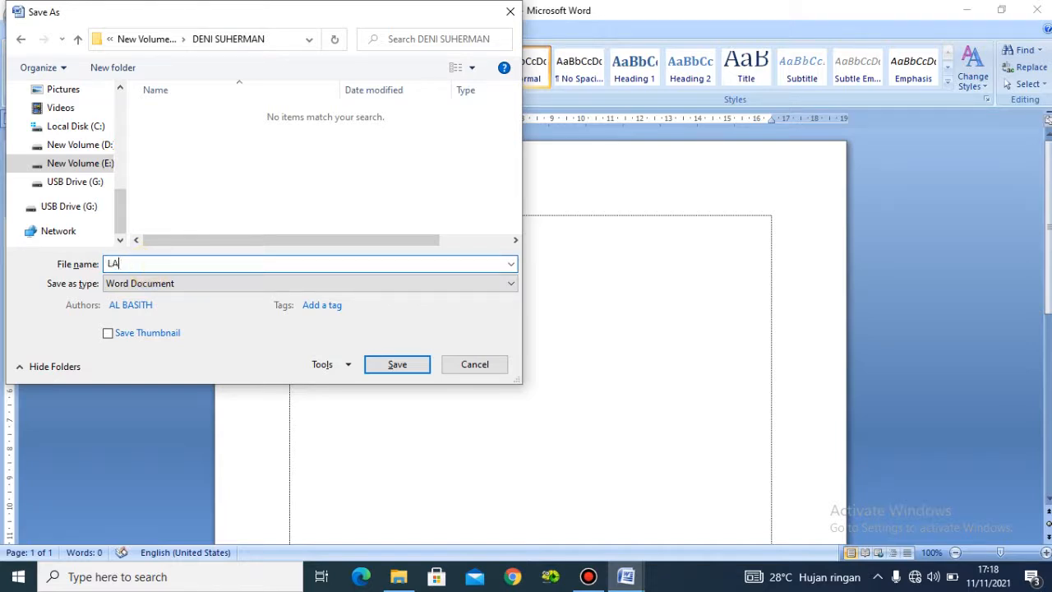
{"action": "type", "text": "TIHAN 1"}
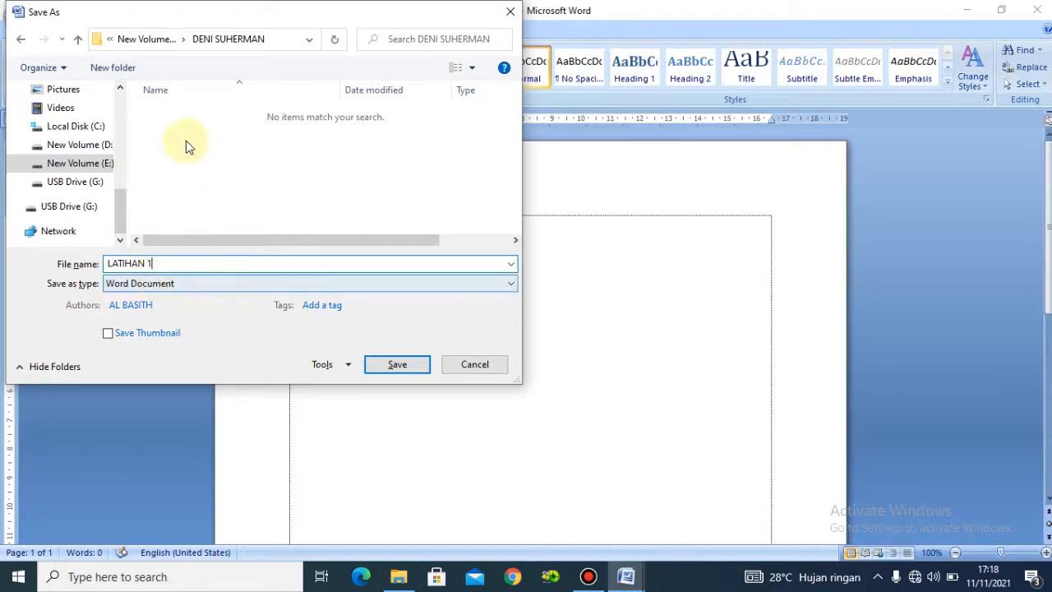
{"action": "left_click", "coordinate": [400, 365]}
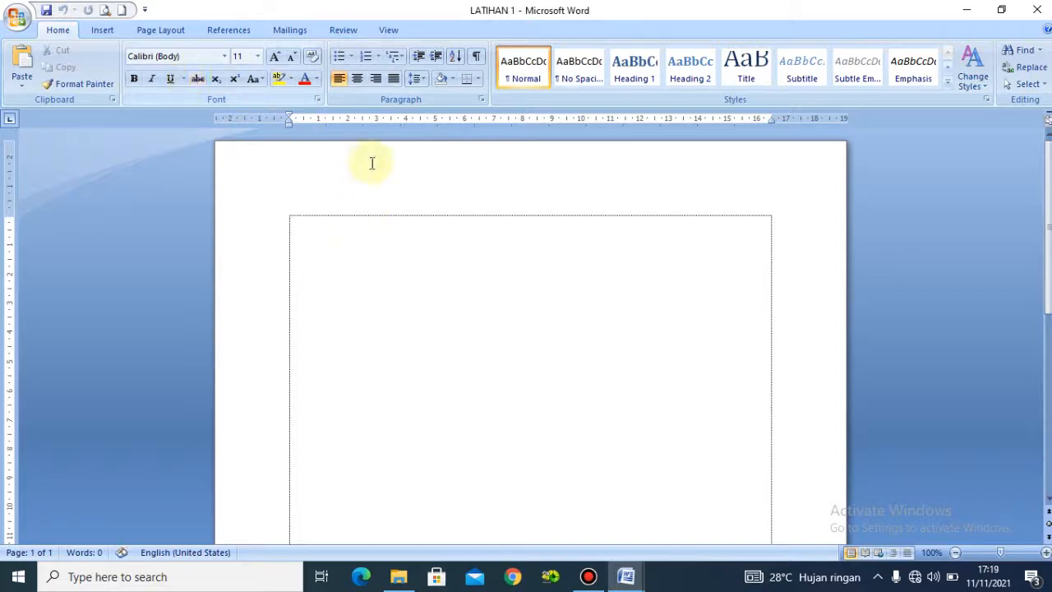
On Page Layout, review the Orientation and Size choices, leaving the page Letter and portrait
{"action": "left_click", "coordinate": [171, 31]}
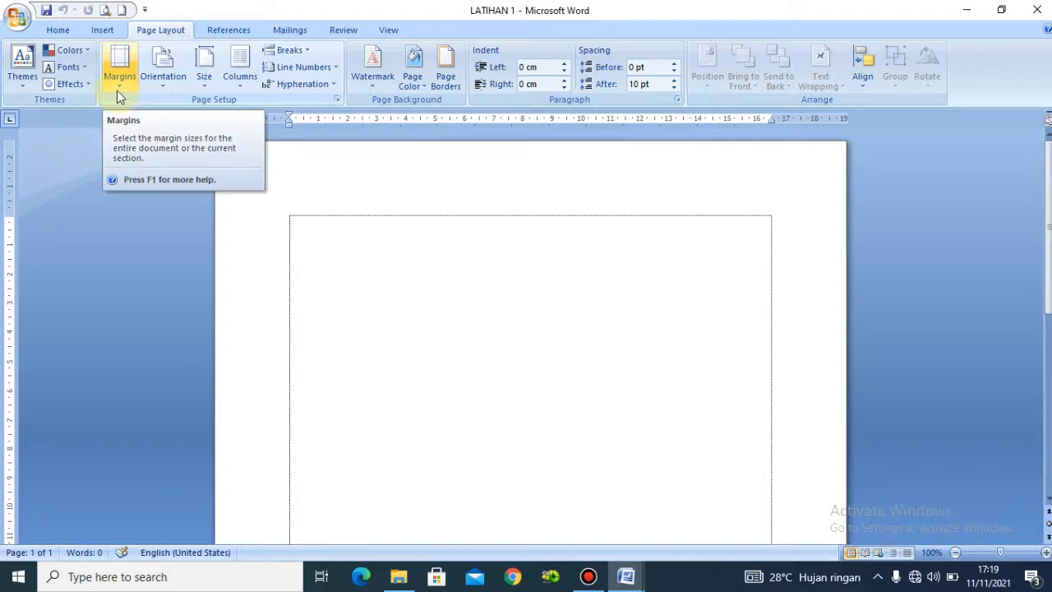
{"action": "left_click", "coordinate": [160, 90]}
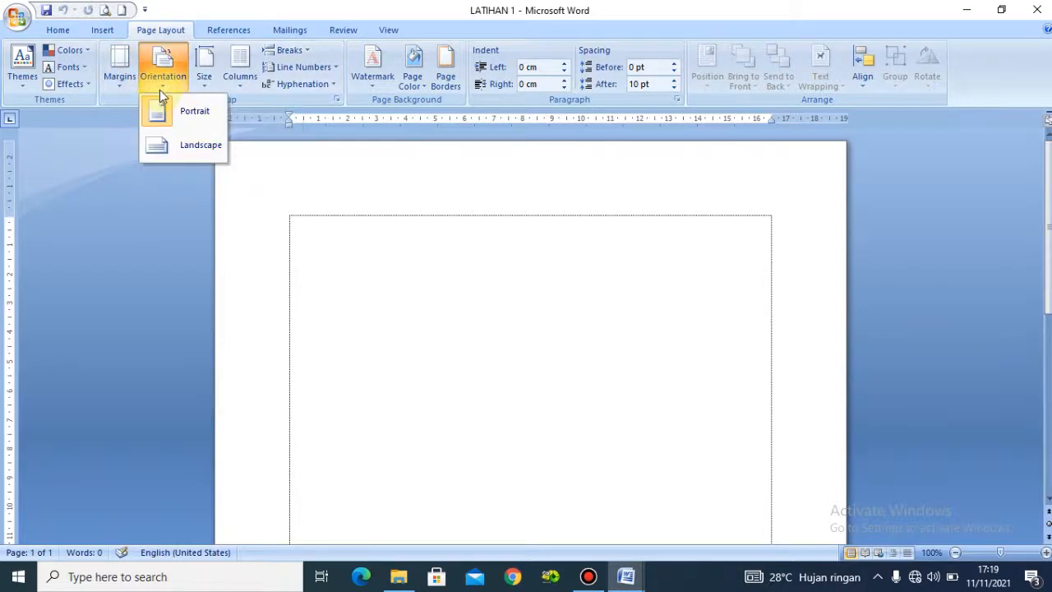
{"action": "left_click", "coordinate": [206, 88]}
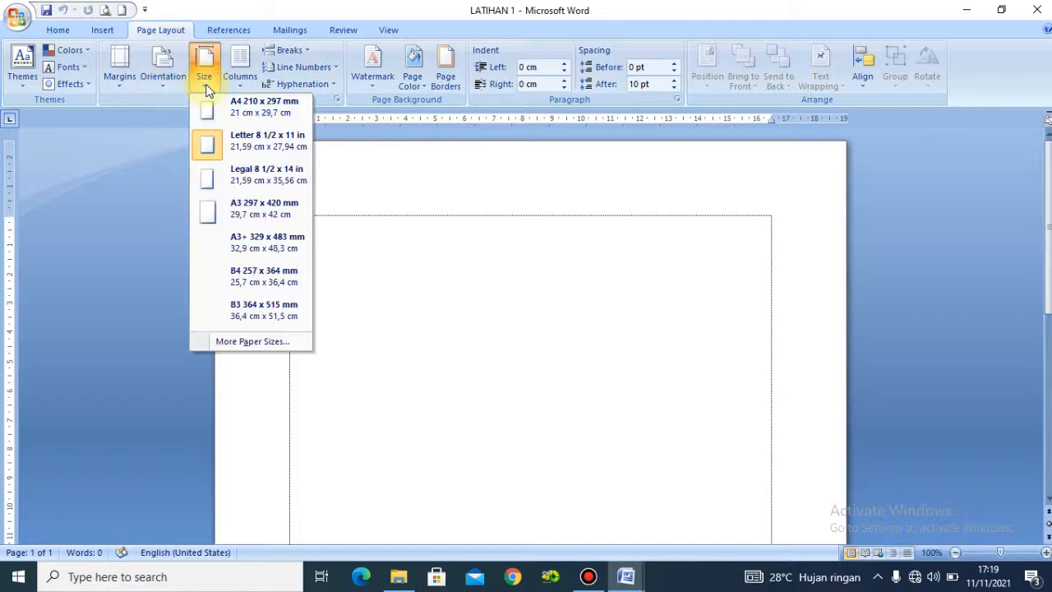
{"action": "left_click", "coordinate": [361, 178]}
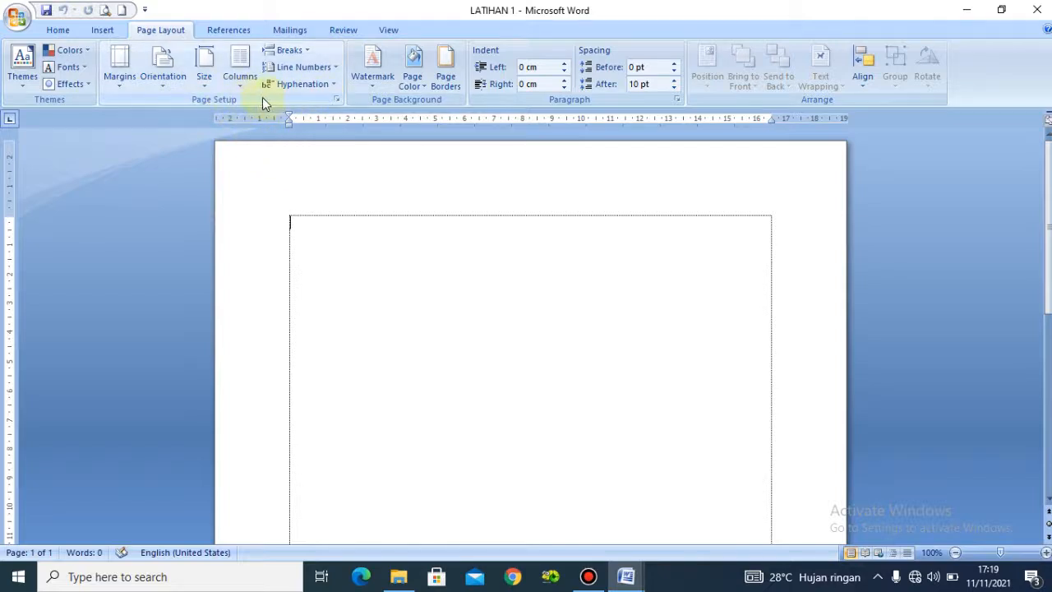
In Page Setup, set top, bottom, left and right margins to 2
{"action": "left_click", "coordinate": [336, 100]}
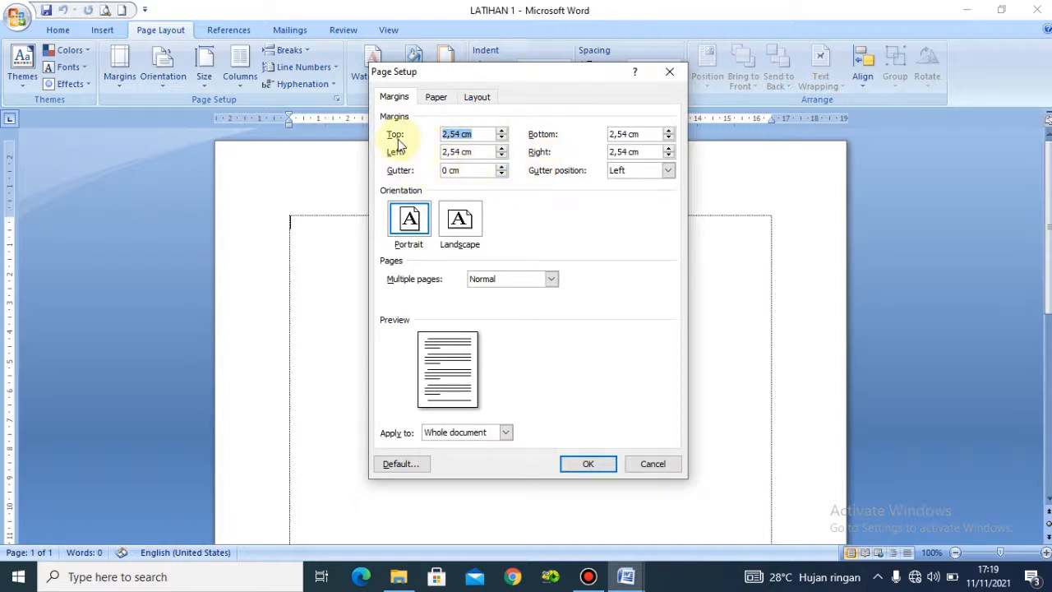
{"action": "type", "text": "2"}
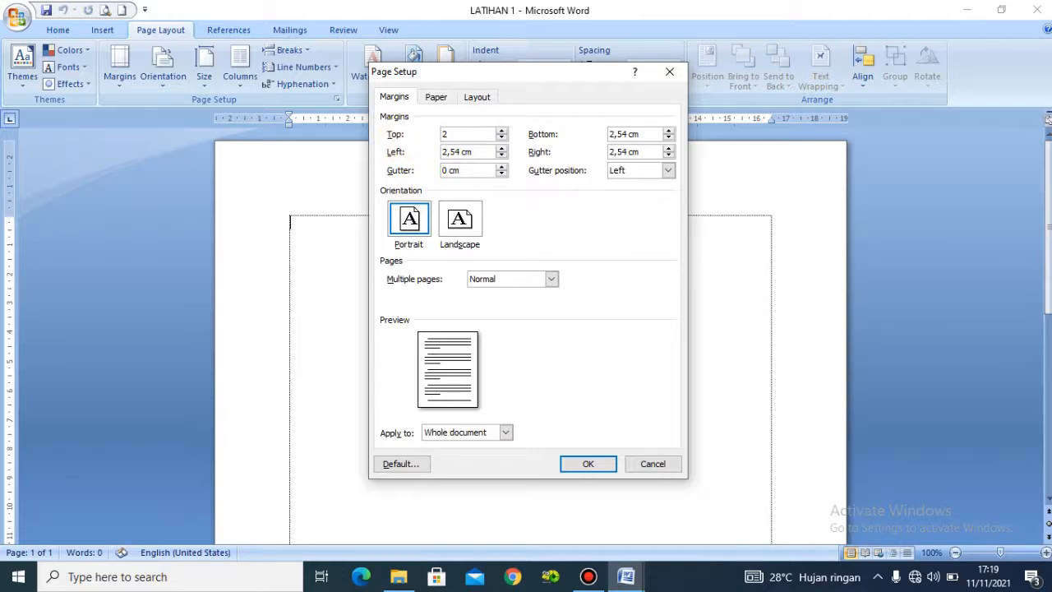
{"action": "key", "text": "Tab"}
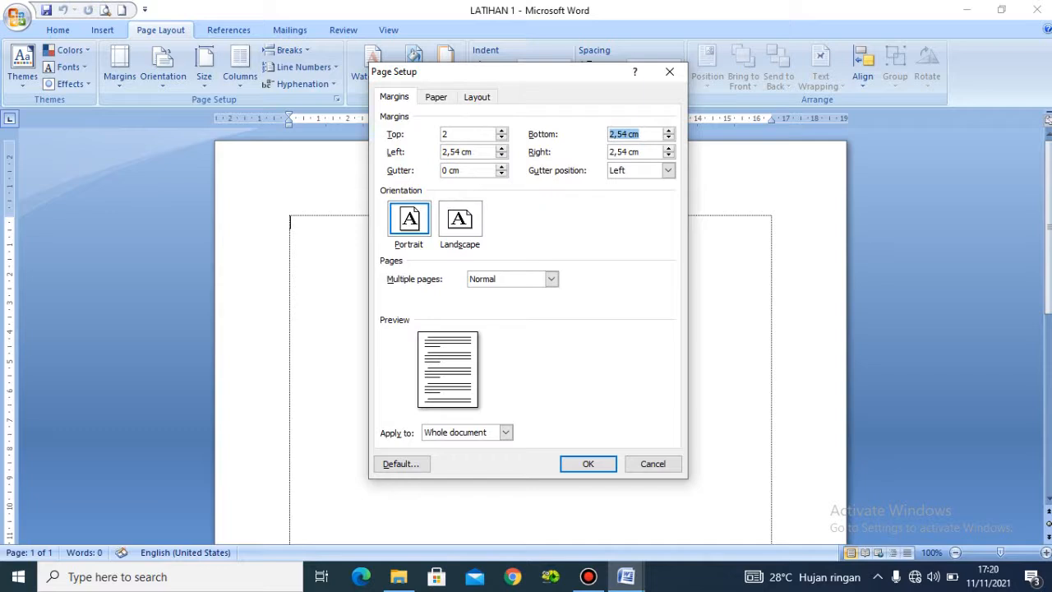
{"action": "type", "text": "2"}
{"action": "key", "text": "Tab"}
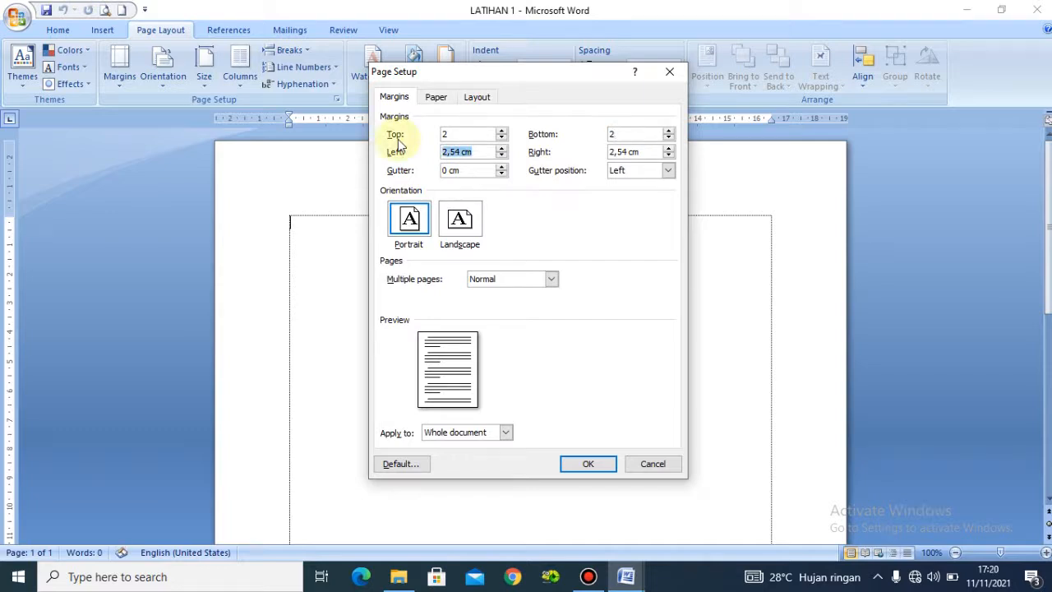
{"action": "type", "text": "2"}
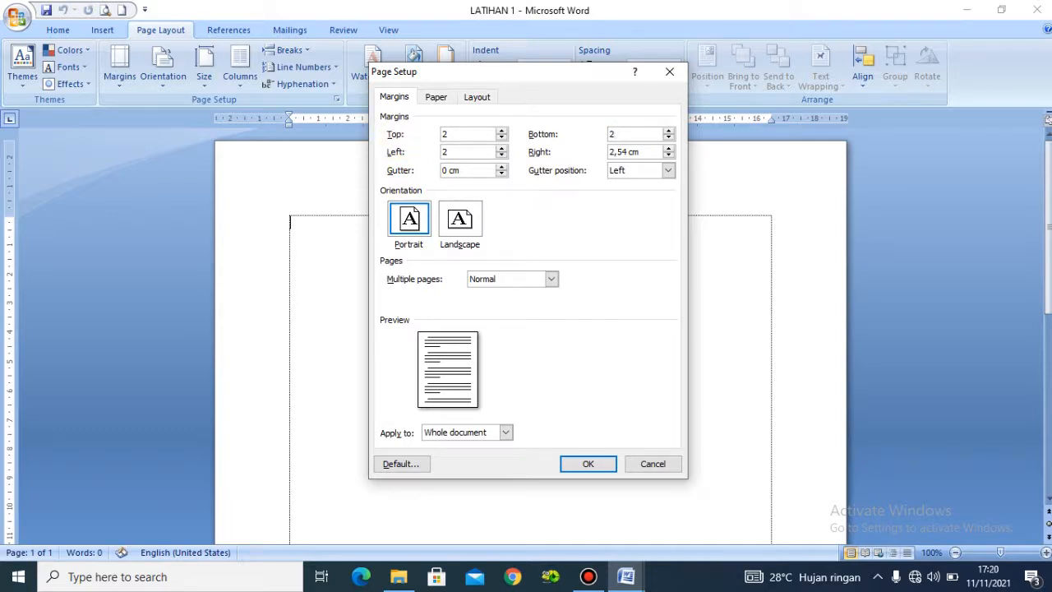
{"action": "key", "text": "Tab"}
{"action": "type", "text": "2"}
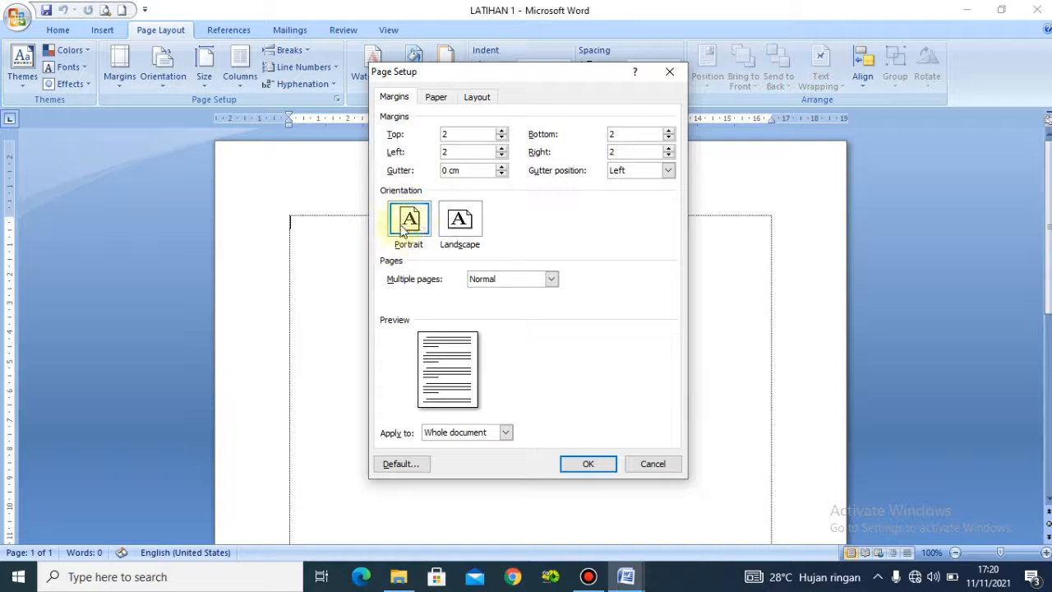
Choose A4 210 x 297 mm paper and apply the page setup
{"action": "left_click", "coordinate": [435, 98]}
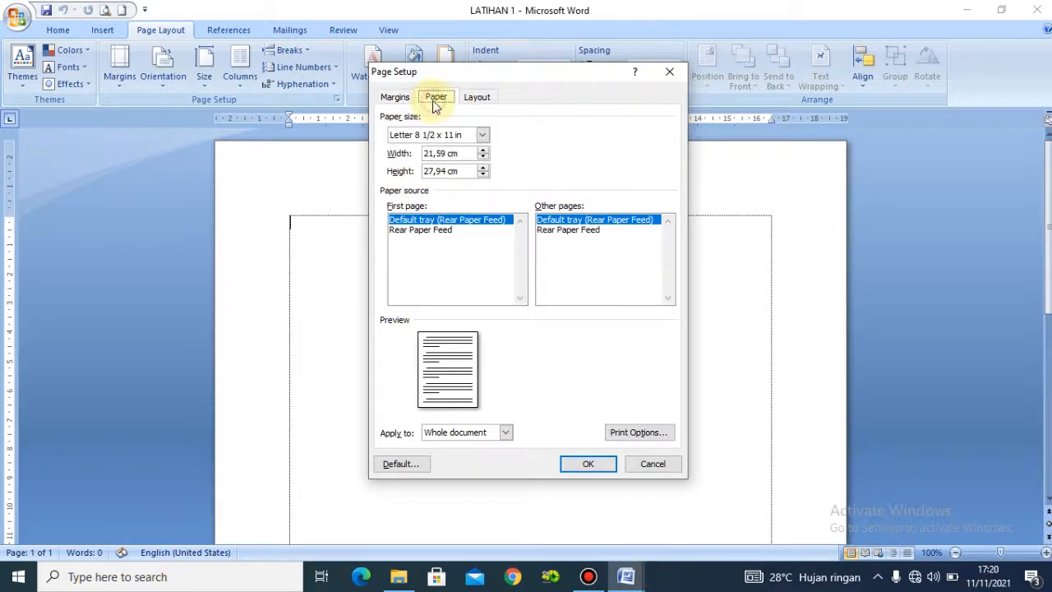
{"action": "left_click", "coordinate": [482, 136]}
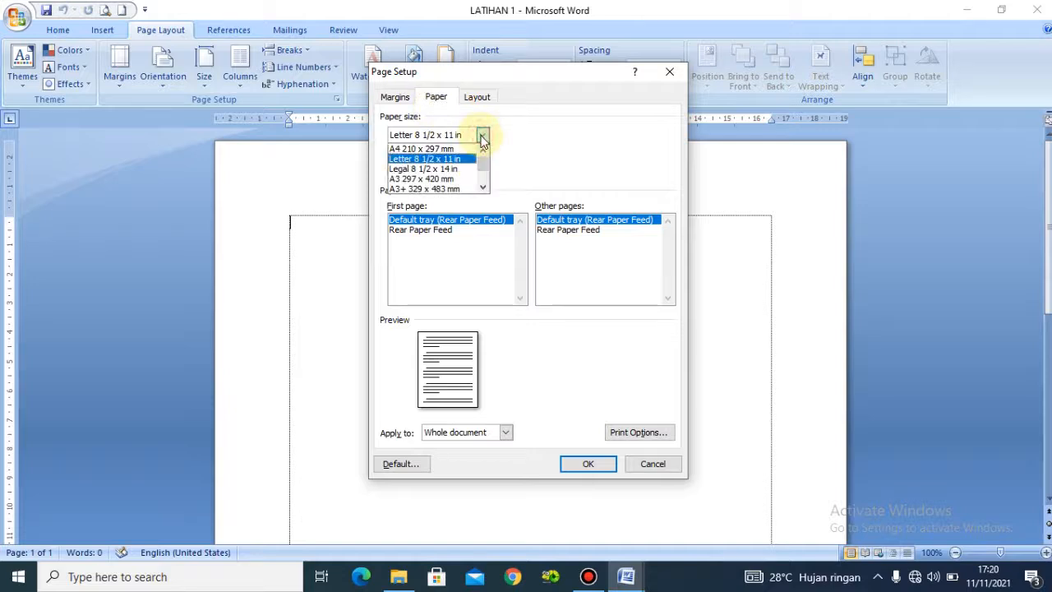
{"action": "left_click", "coordinate": [462, 149]}
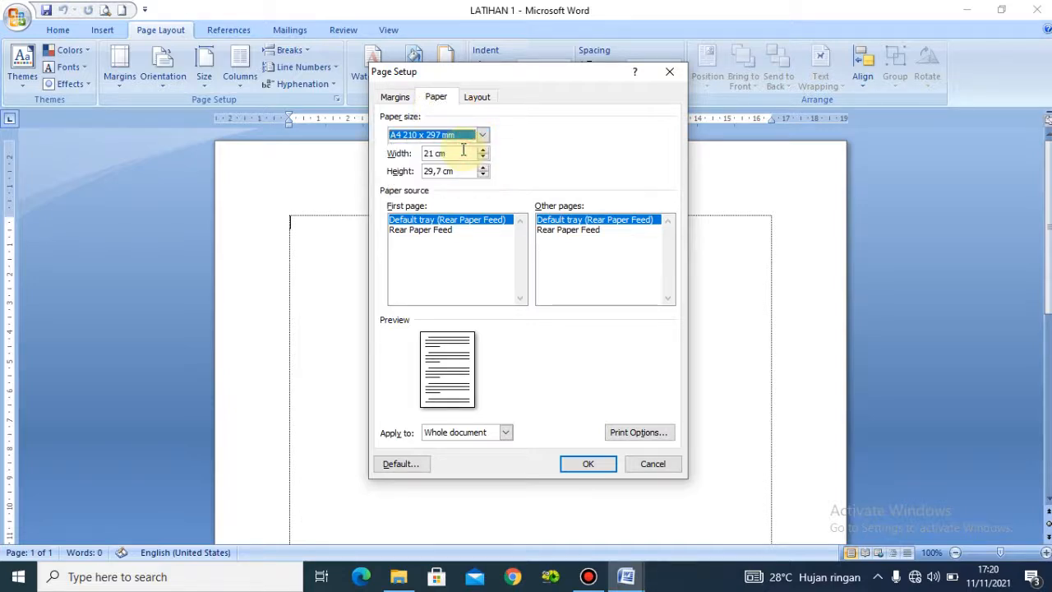
{"action": "left_click", "coordinate": [587, 463]}
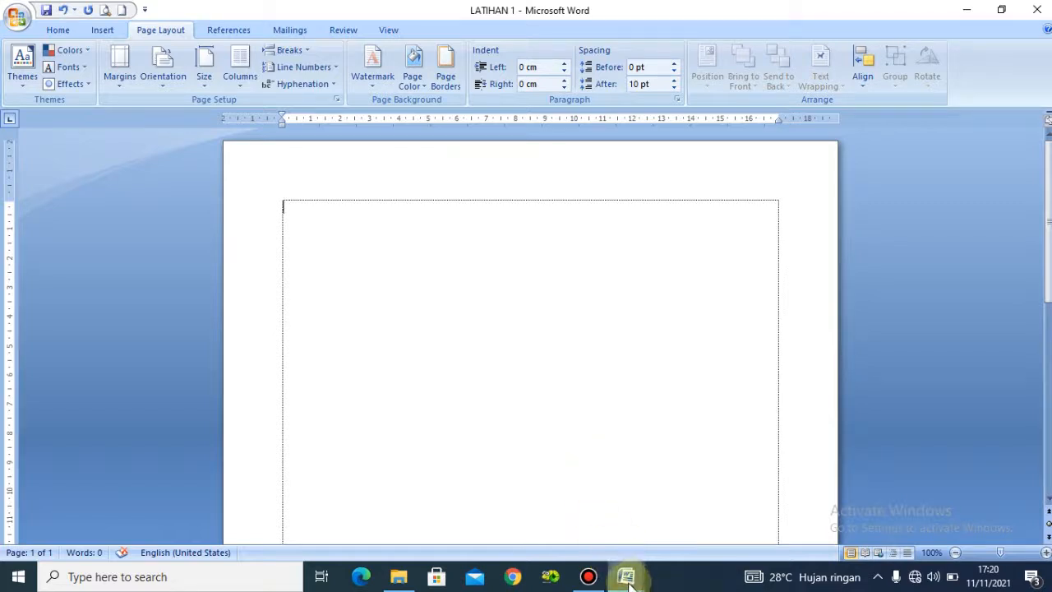
{"action": "mouse_move", "coordinate": [627, 580]}
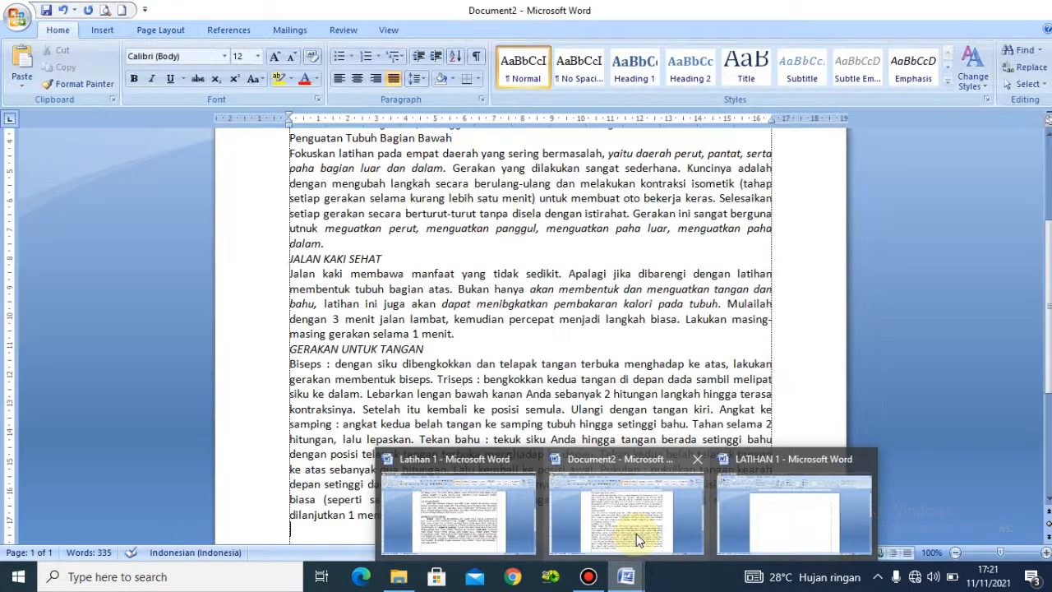
Select and copy all the exercise text in Document2, then return to LATIHAN 1
{"action": "left_click", "coordinate": [636, 533]}
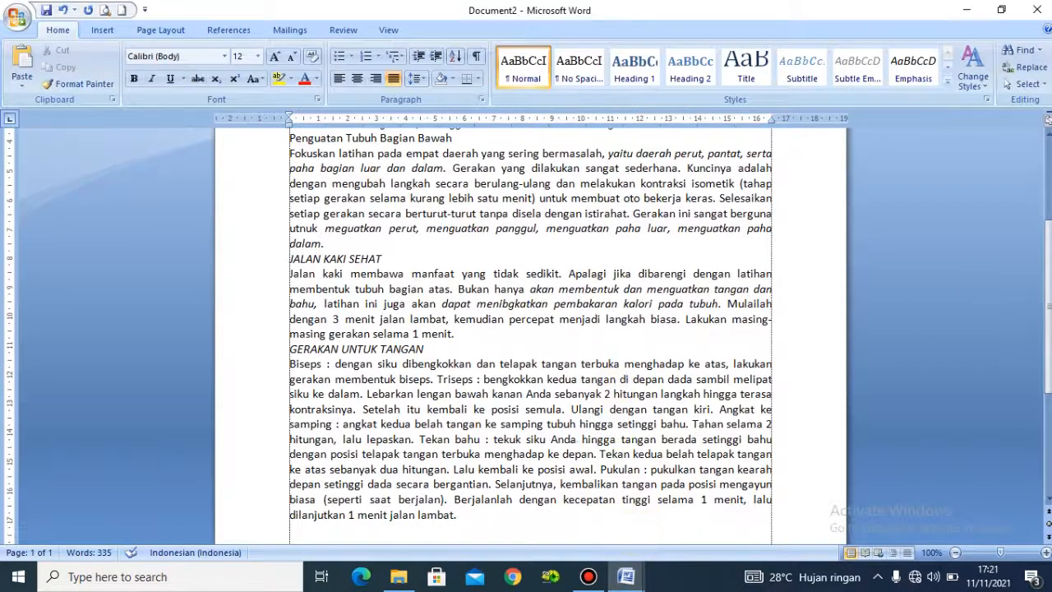
{"action": "scroll", "coordinate": [734, 176], "scroll_direction": "up", "scroll_amount": 4}
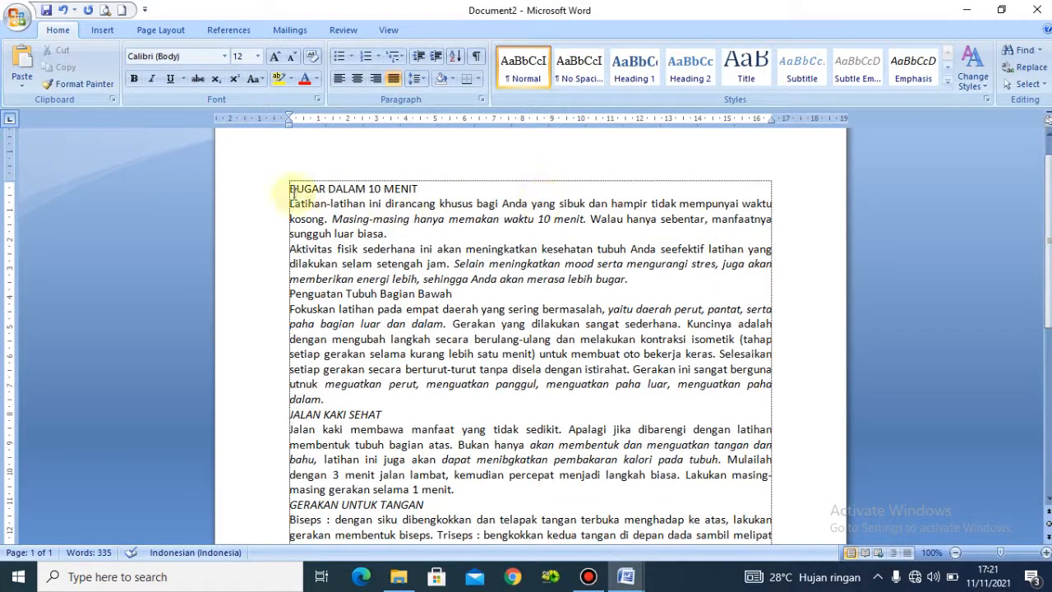
{"action": "left_click_drag", "start_coordinate": [289, 190], "coordinate": [459, 460]}
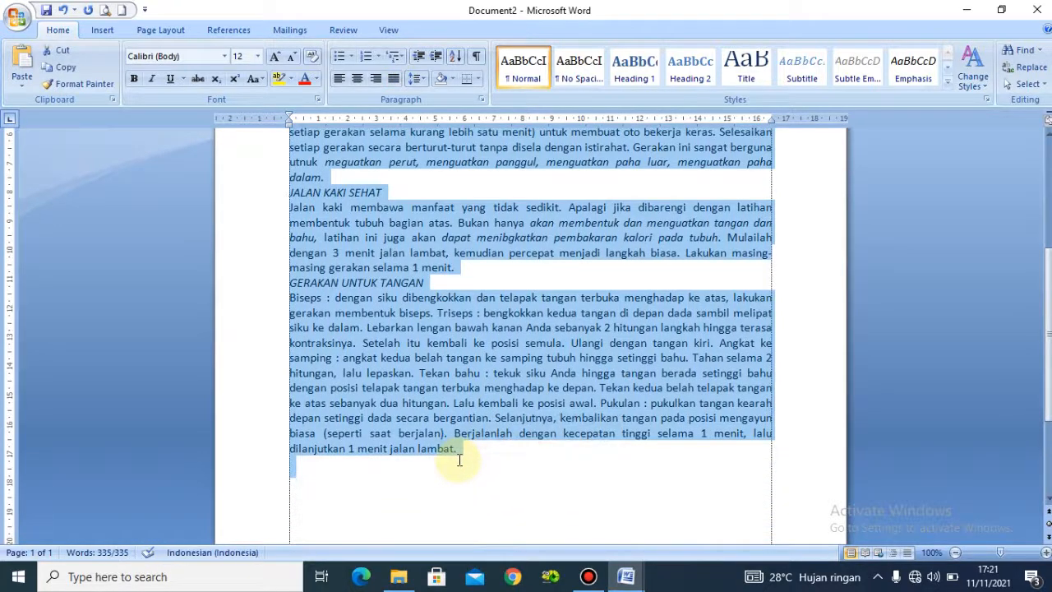
{"action": "left_click", "coordinate": [626, 576]}
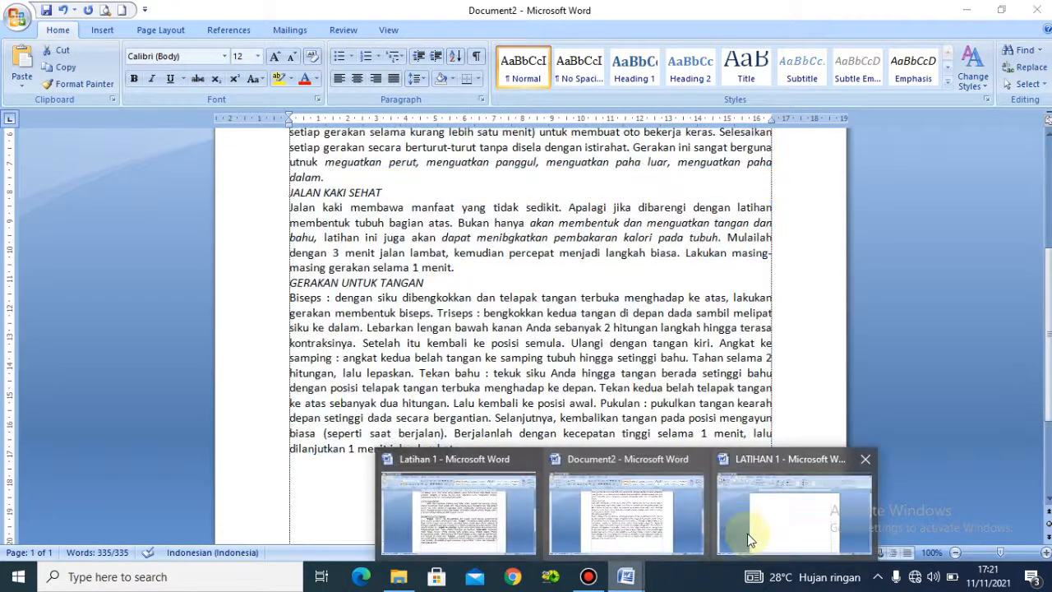
{"action": "left_click", "coordinate": [764, 535]}
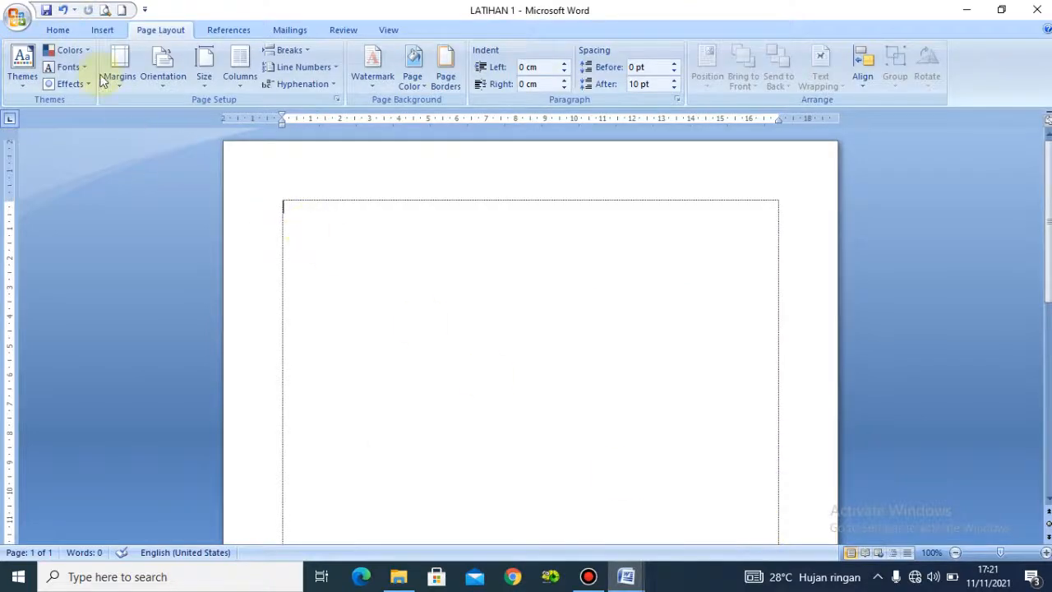
Paste the copied exercise text into LATIHAN 1
{"action": "left_click", "coordinate": [59, 30]}
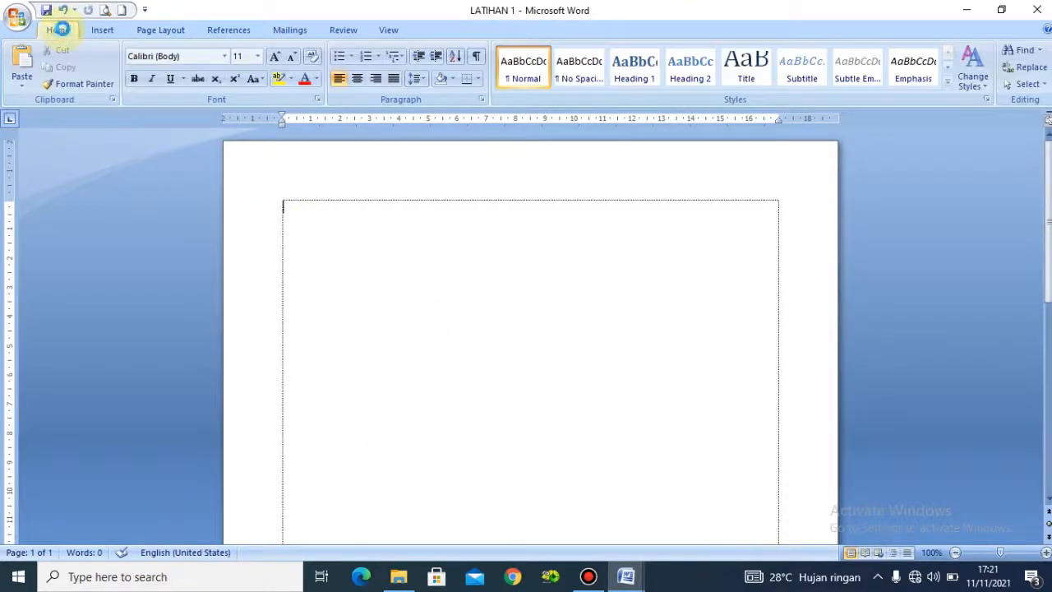
{"action": "key", "text": "ctrl+v"}
{"action": "left_click_drag", "start_coordinate": [1048, 281], "coordinate": [1046, 179]}
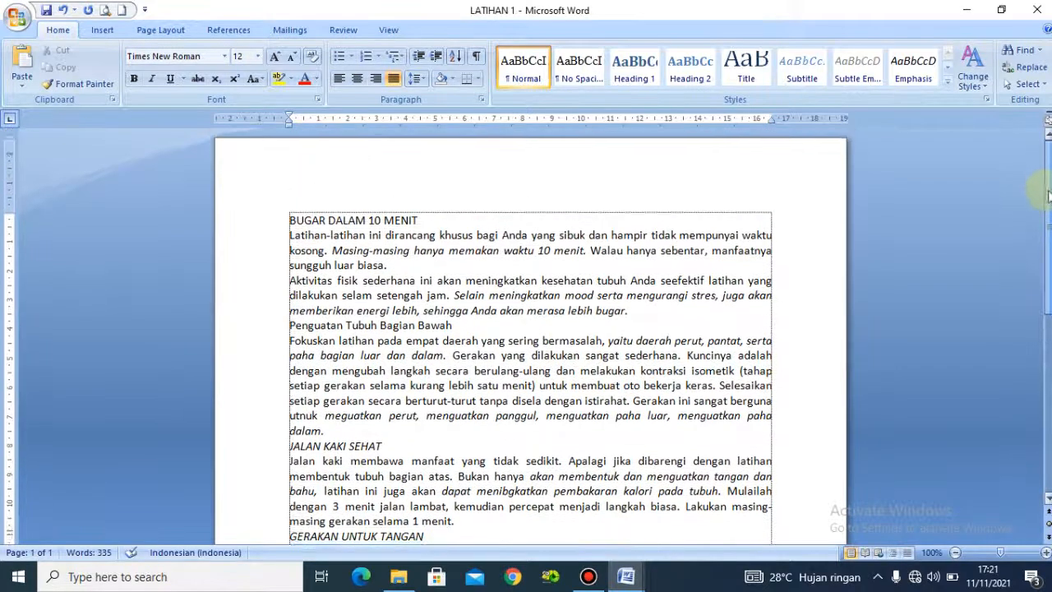
{"action": "scroll", "coordinate": [608, 234], "scroll_direction": "down", "scroll_amount": 1}
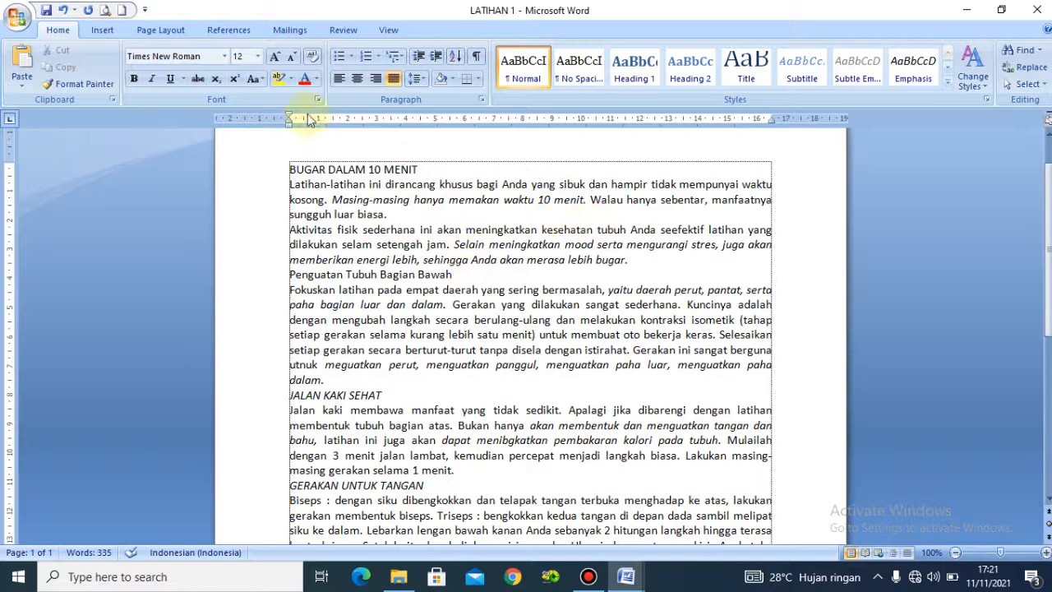
Select the pasted text from the title down and set it to 11 pt
{"action": "left_click", "coordinate": [303, 230]}
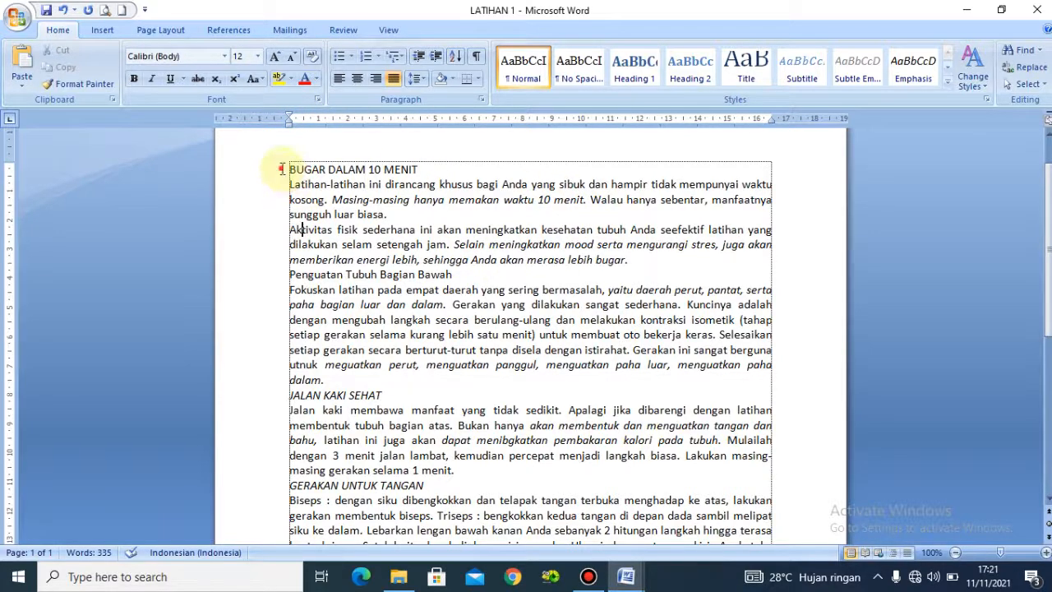
{"action": "left_click_drag", "start_coordinate": [288, 171], "coordinate": [493, 415]}
{"action": "left_click", "coordinate": [453, 395]}
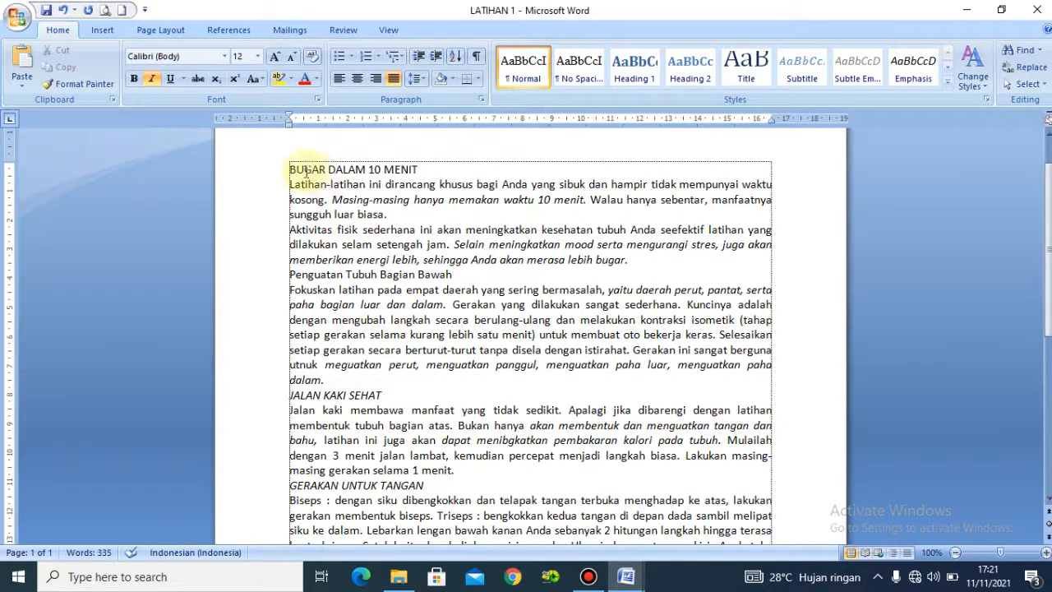
{"action": "left_click_drag", "start_coordinate": [288, 172], "coordinate": [460, 432]}
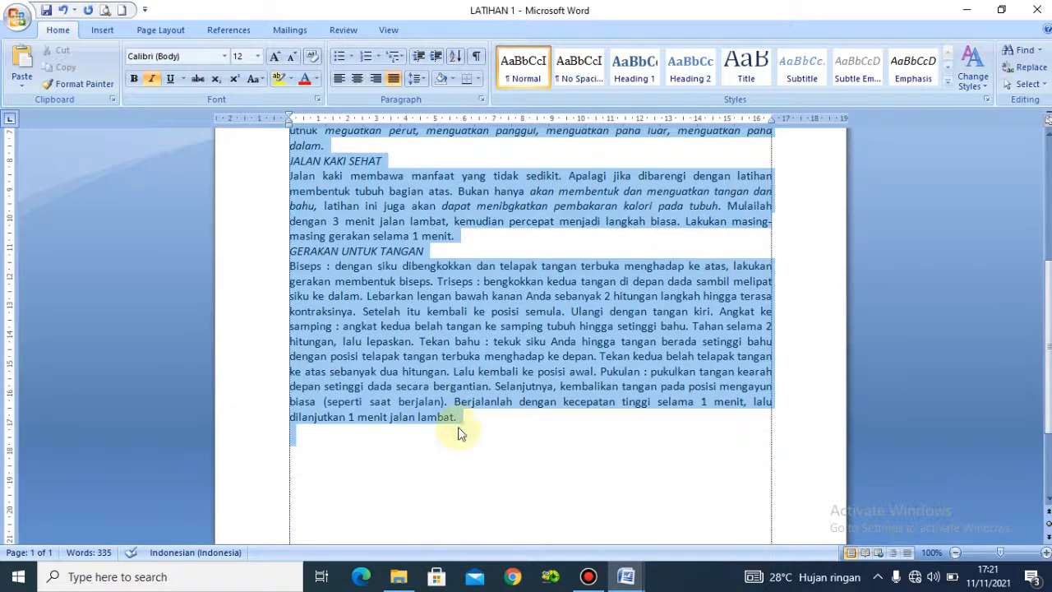
{"action": "left_click", "coordinate": [258, 57]}
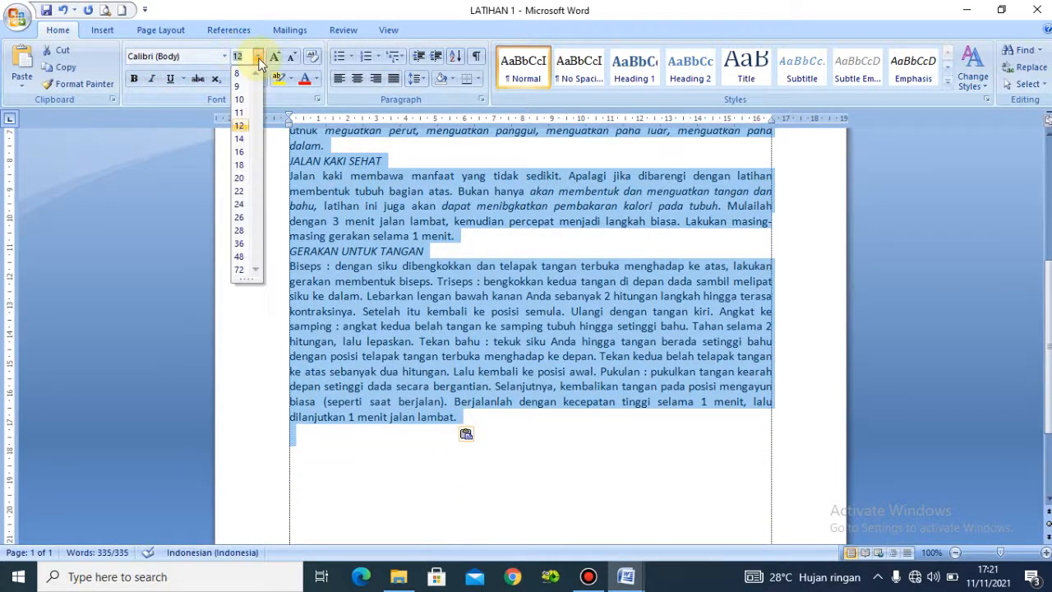
{"action": "left_click", "coordinate": [239, 113]}
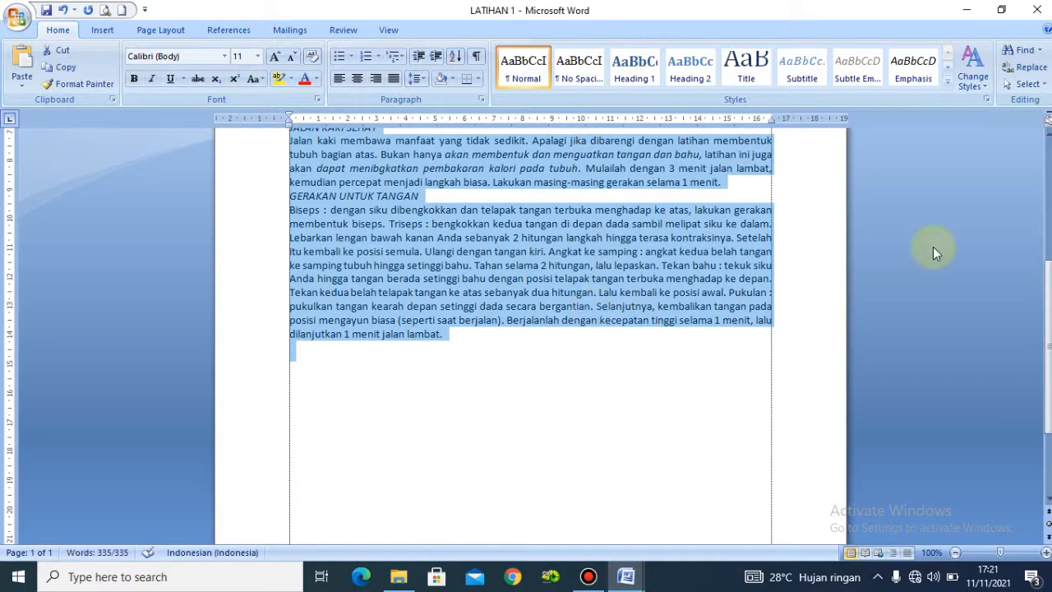
{"action": "left_click_drag", "start_coordinate": [1042, 272], "coordinate": [1038, 169]}
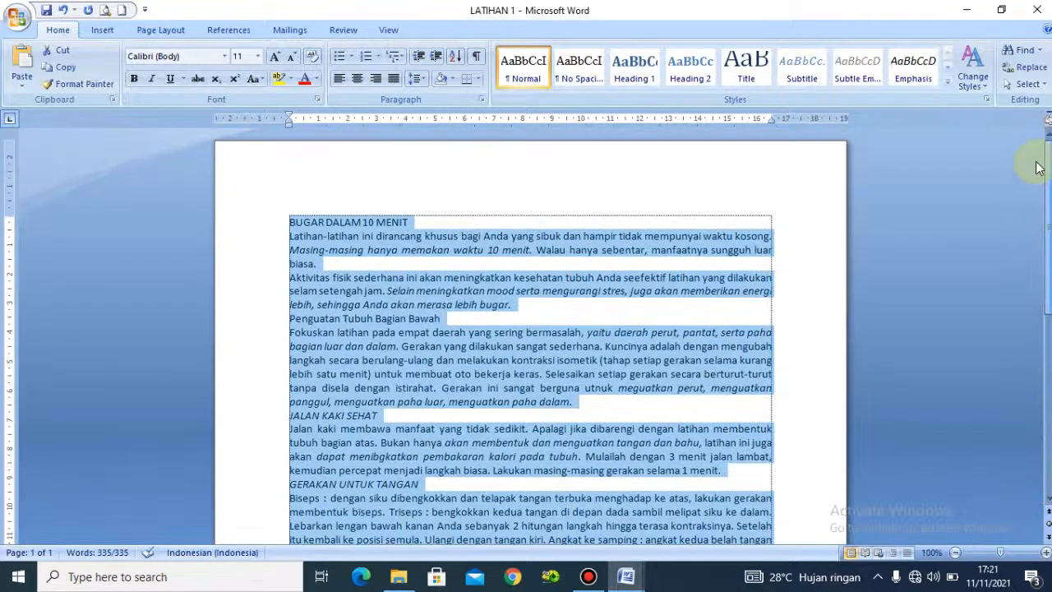
{"action": "left_click", "coordinate": [550, 318]}
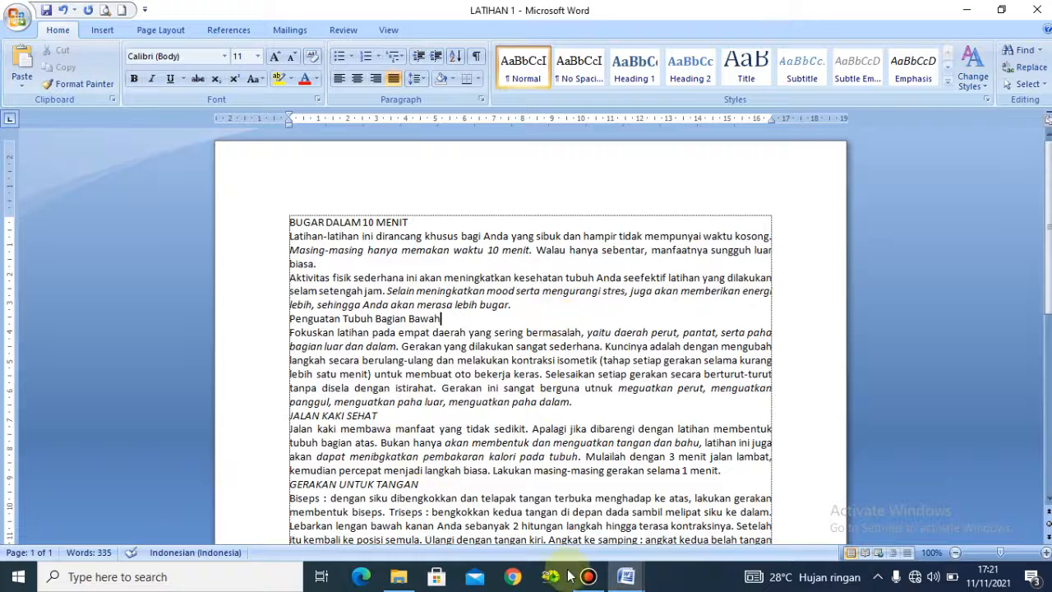
Switch to the formatted Latihan 1 reference and scroll through its formatting
{"action": "mouse_move", "coordinate": [633, 586]}
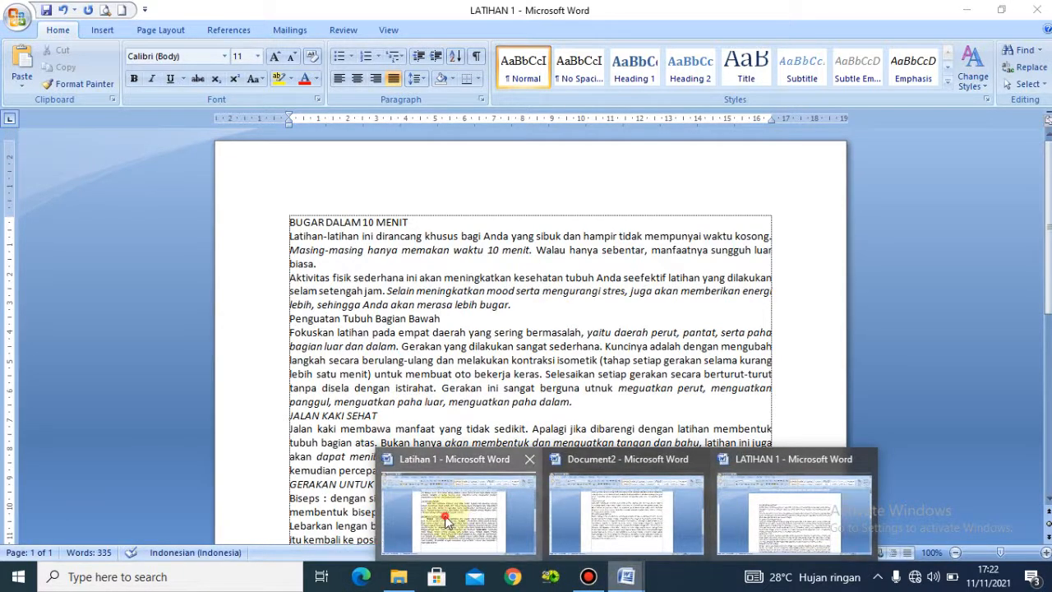
{"action": "left_click", "coordinate": [445, 515]}
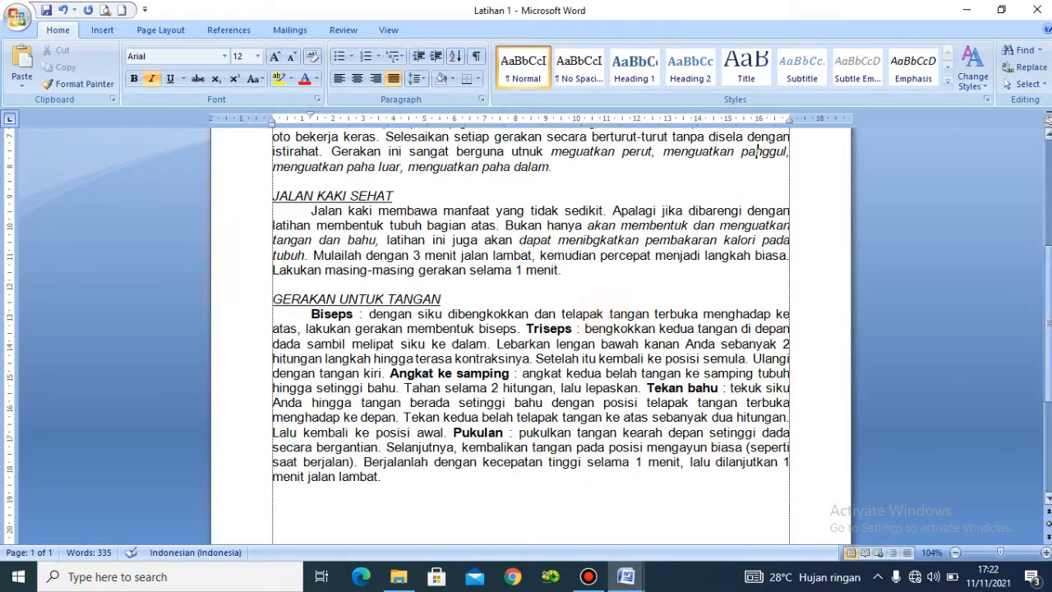
{"action": "left_click_drag", "start_coordinate": [1048, 263], "coordinate": [1049, 201]}
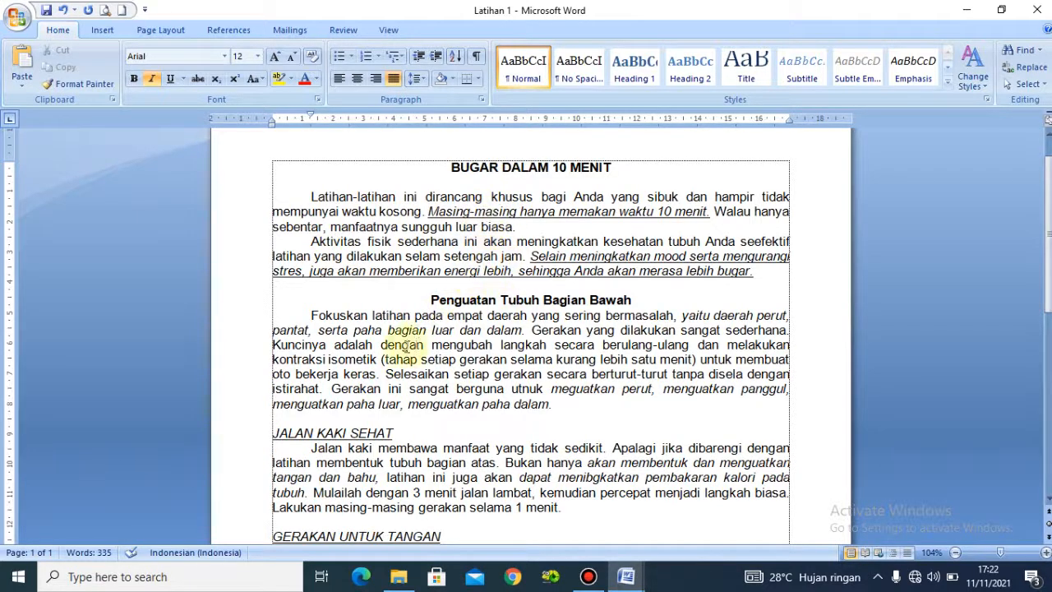
{"action": "mouse_move", "coordinate": [1049, 234]}
{"action": "left_mouse_down"}
{"action": "mouse_move", "coordinate": [1049, 298]}
{"action": "mouse_move", "coordinate": [1049, 229]}
{"action": "left_mouse_up"}
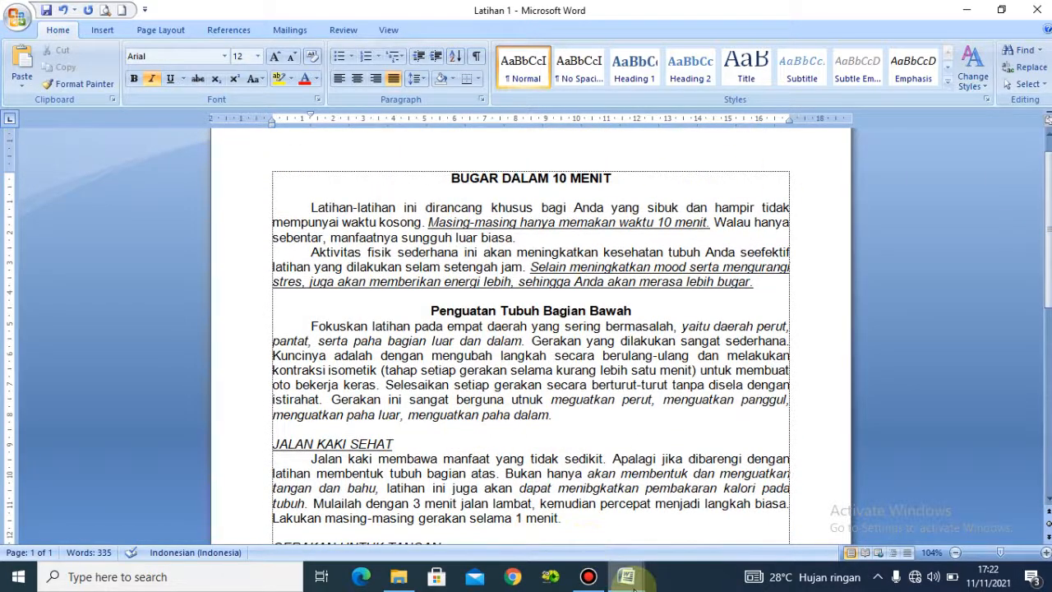
Return to LATIHAN 1 and select its entire text with Ctrl+A
{"action": "mouse_move", "coordinate": [626, 576]}
{"action": "left_click", "coordinate": [738, 499]}
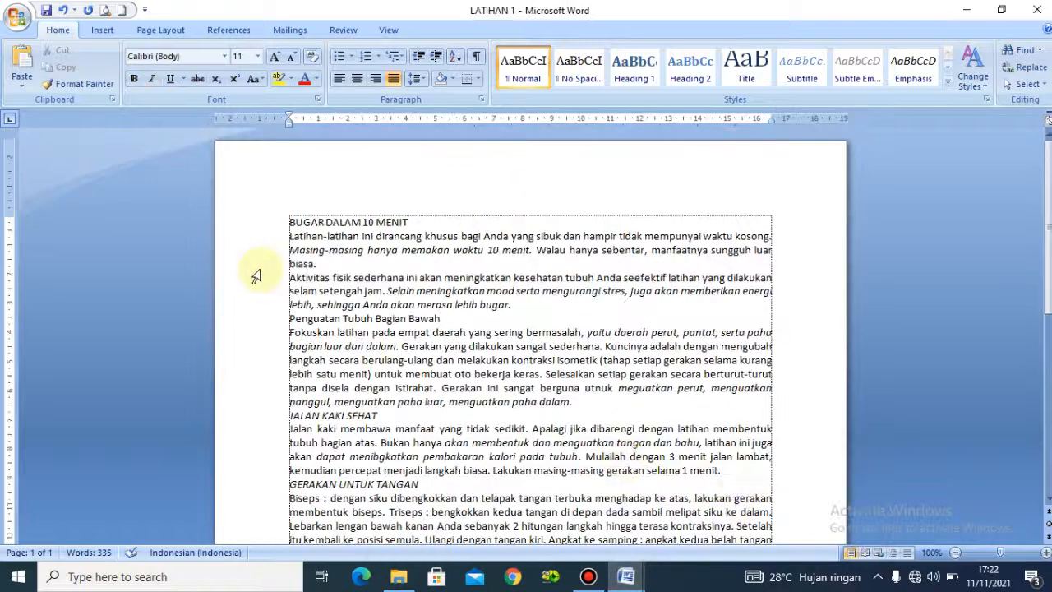
{"action": "left_click", "coordinate": [290, 220]}
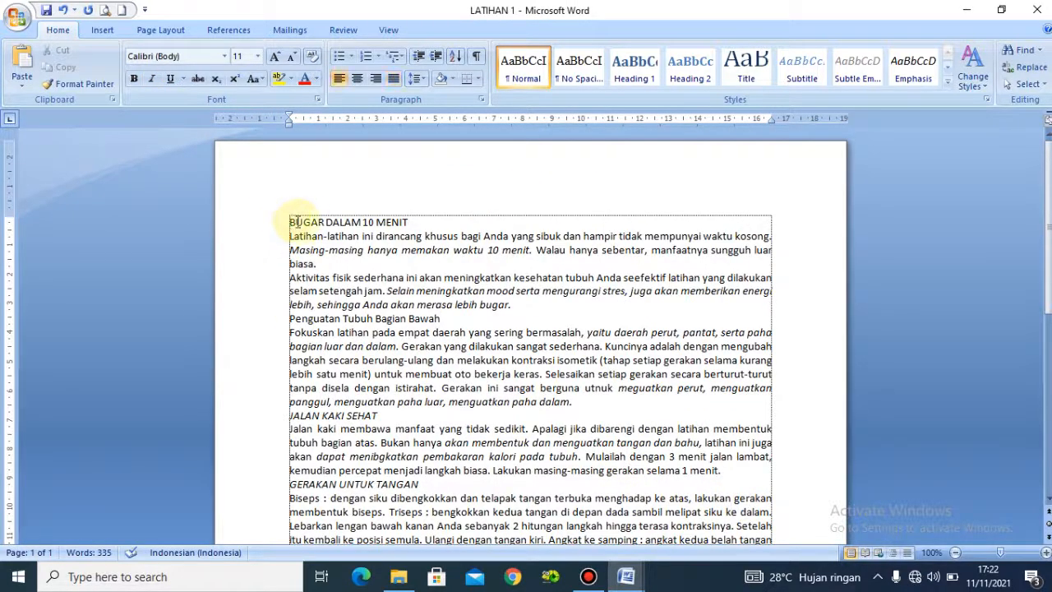
{"action": "left_click_drag", "start_coordinate": [286, 221], "coordinate": [450, 459]}
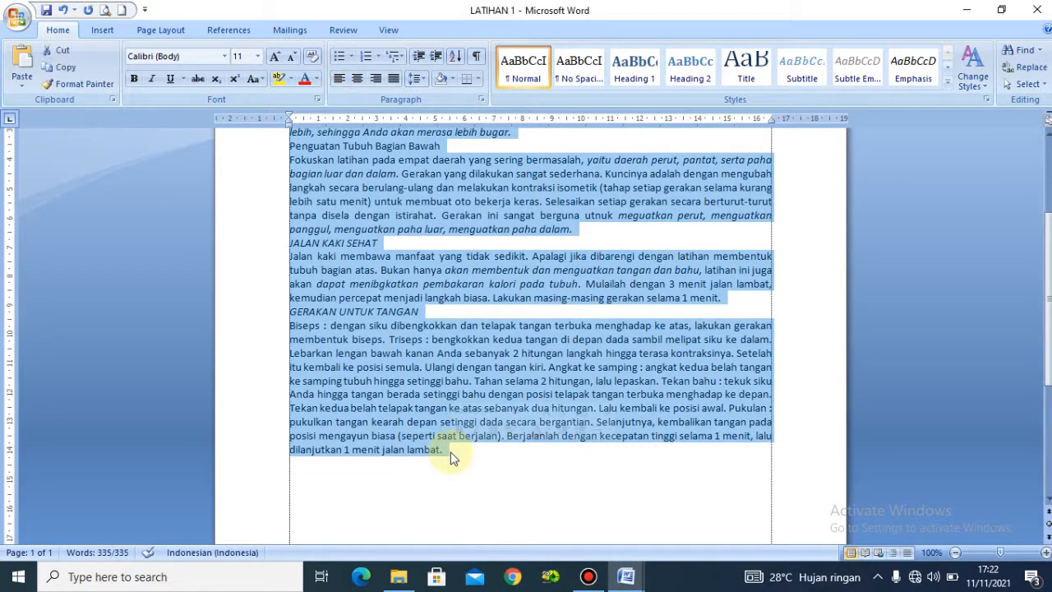
{"action": "left_click", "coordinate": [450, 458]}
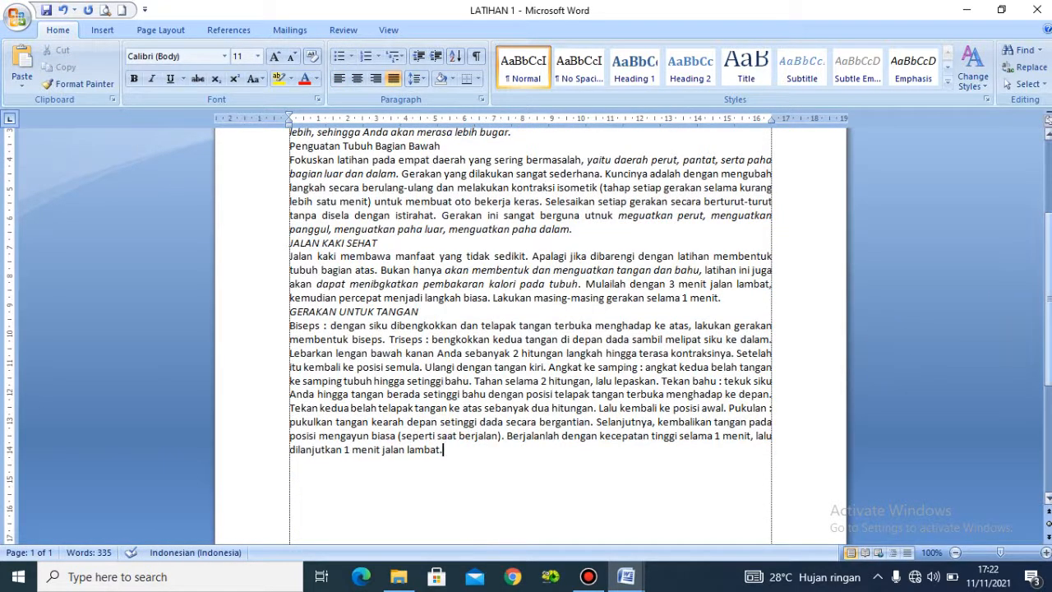
{"action": "scroll", "coordinate": [532, 328], "scroll_direction": "up", "scroll_amount": 5}
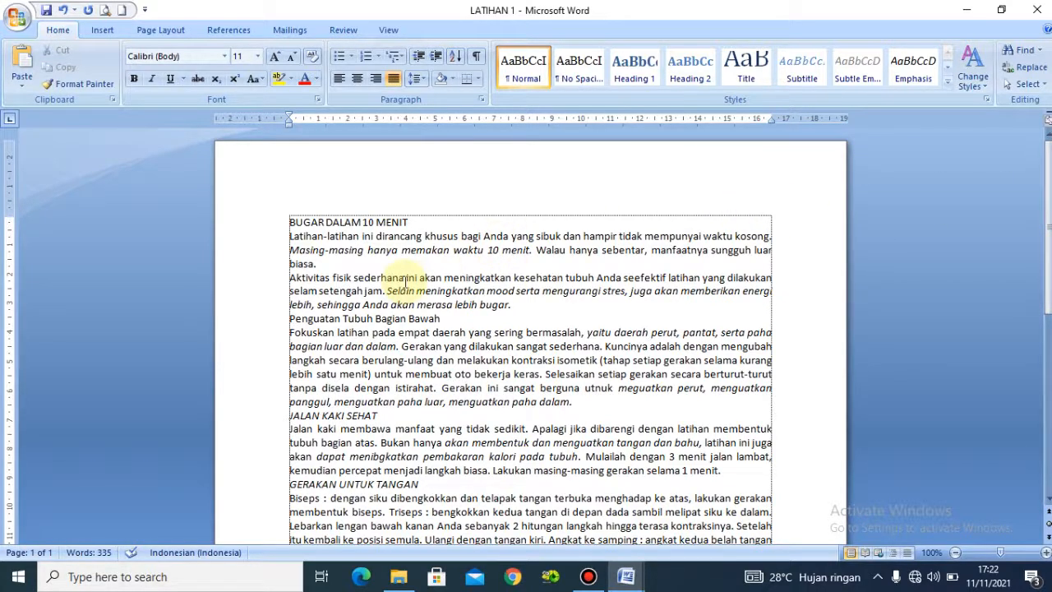
{"action": "key", "text": "ctrl+a"}
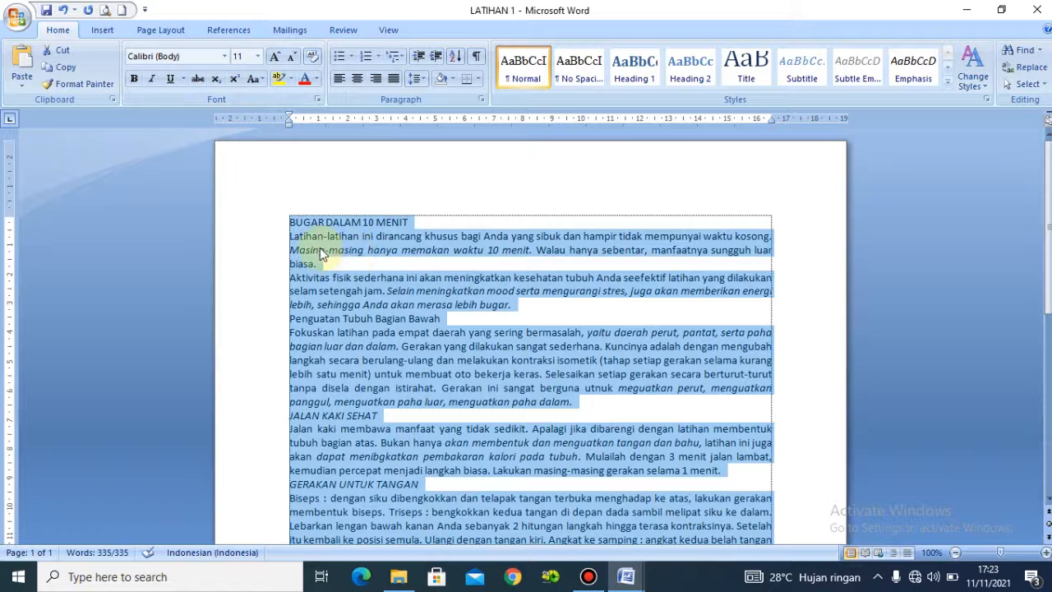
Set the selected exercise text to Arial font, size 12
{"action": "left_click", "coordinate": [225, 56]}
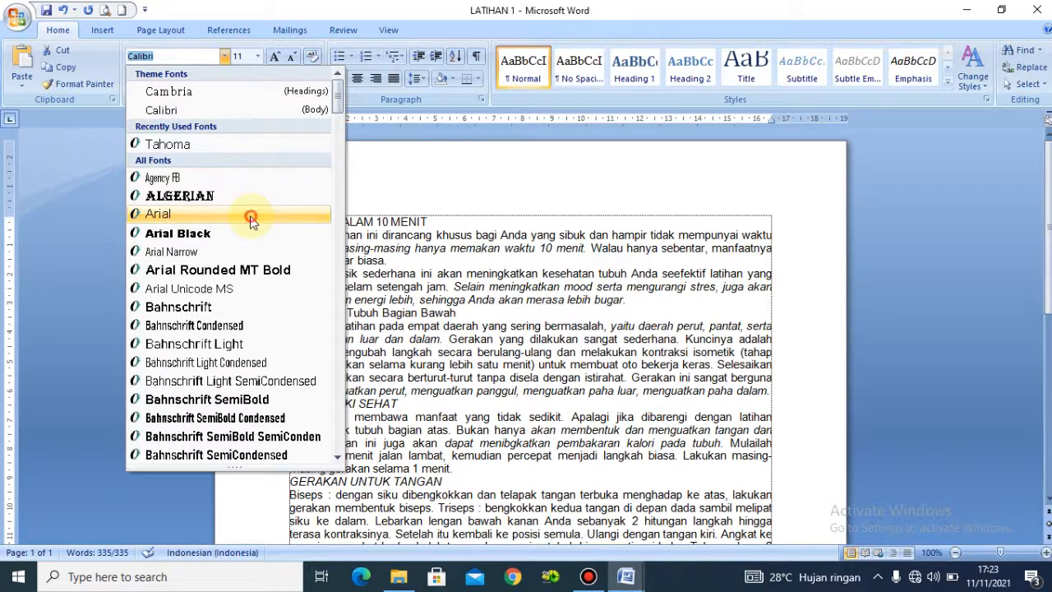
{"action": "left_click", "coordinate": [252, 216]}
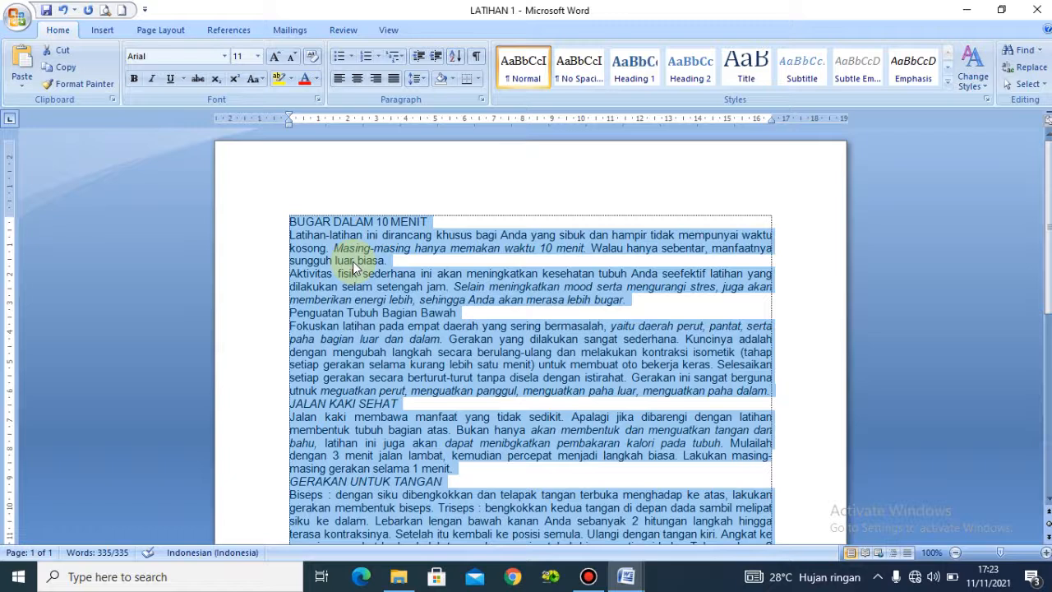
{"action": "left_click", "coordinate": [257, 57]}
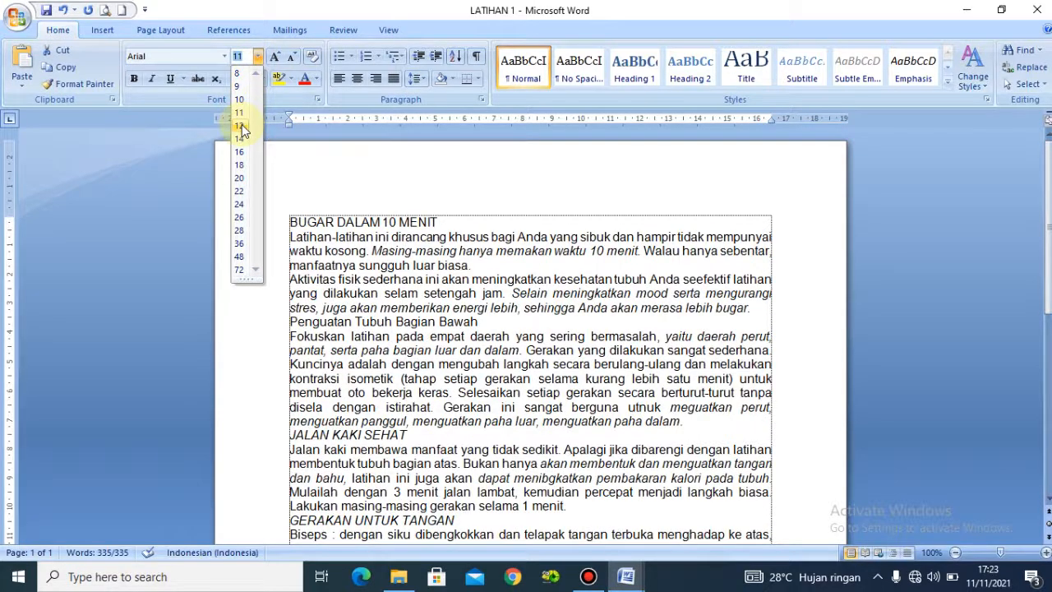
{"action": "left_click", "coordinate": [239, 126]}
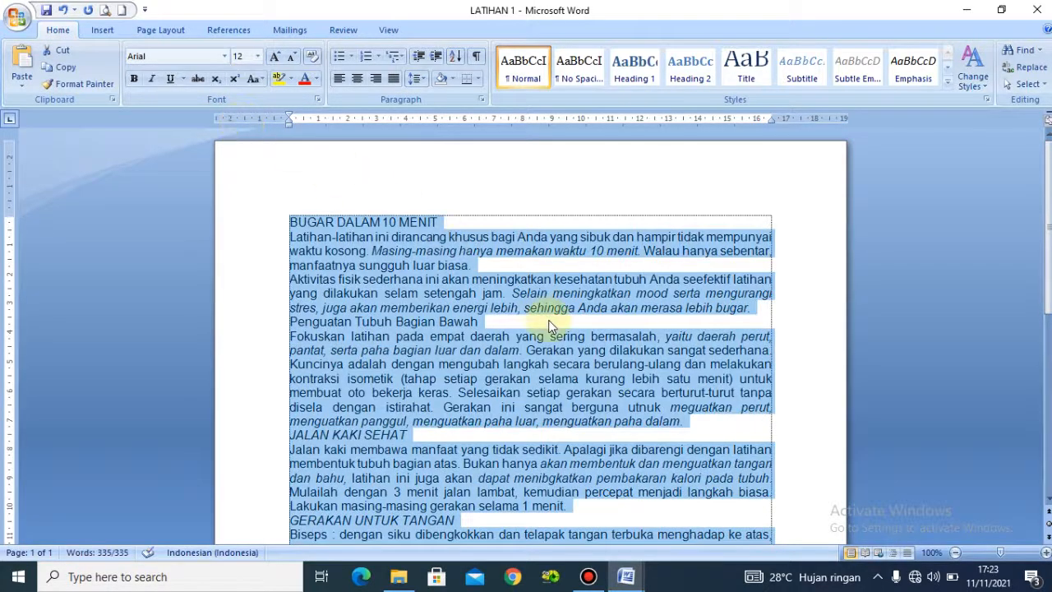
Switch the selected LATIHAN 1 text from left alignment to Justify
{"action": "left_click", "coordinate": [340, 81]}
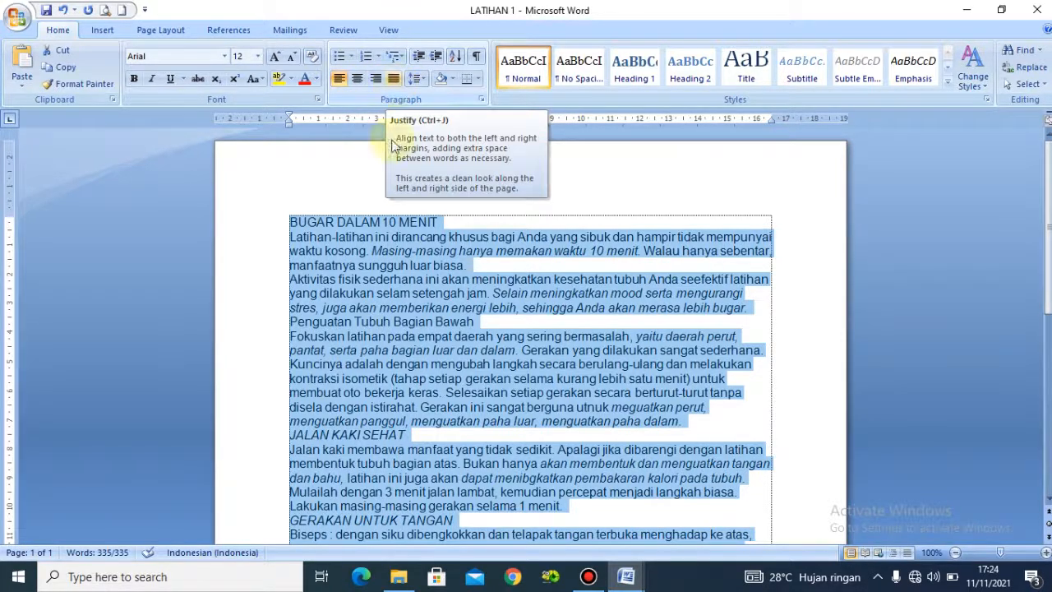
{"action": "left_click", "coordinate": [394, 81]}
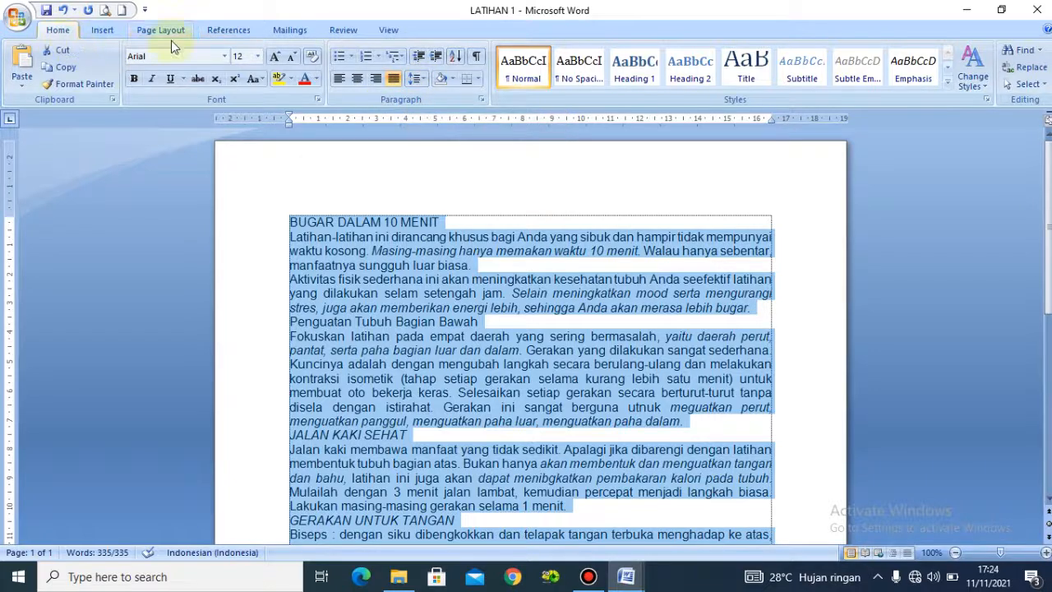
{"action": "left_click", "coordinate": [425, 81]}
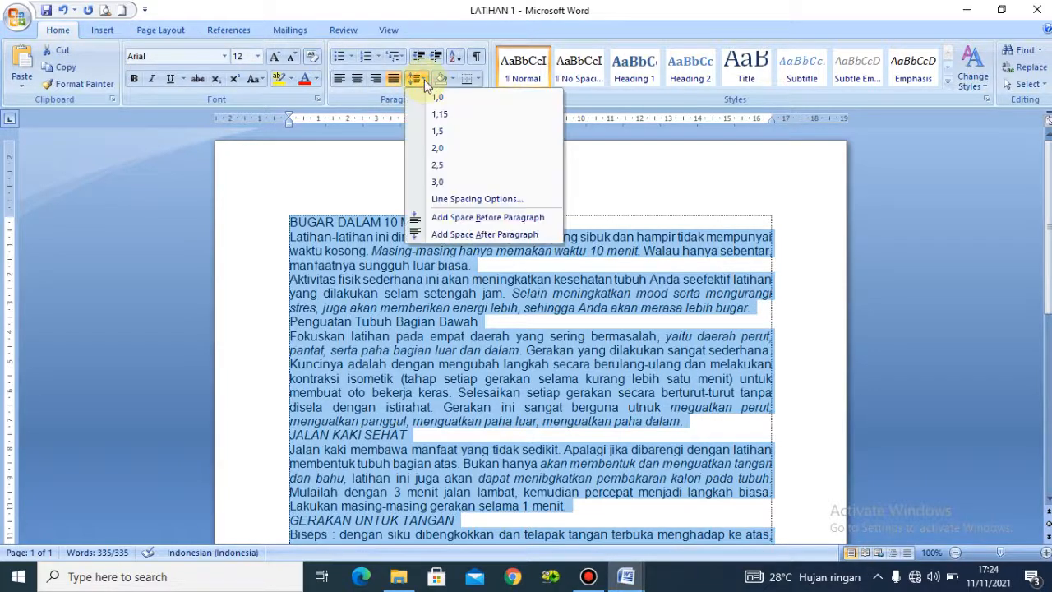
{"action": "left_click", "coordinate": [476, 198]}
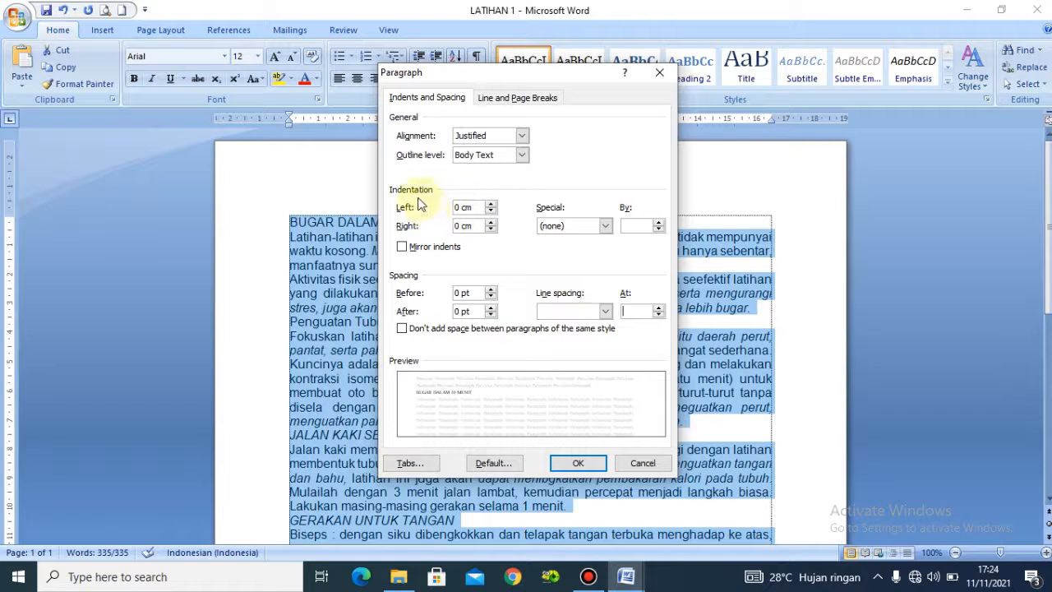
{"action": "left_click", "coordinate": [490, 212]}
{"action": "left_click", "coordinate": [490, 204]}
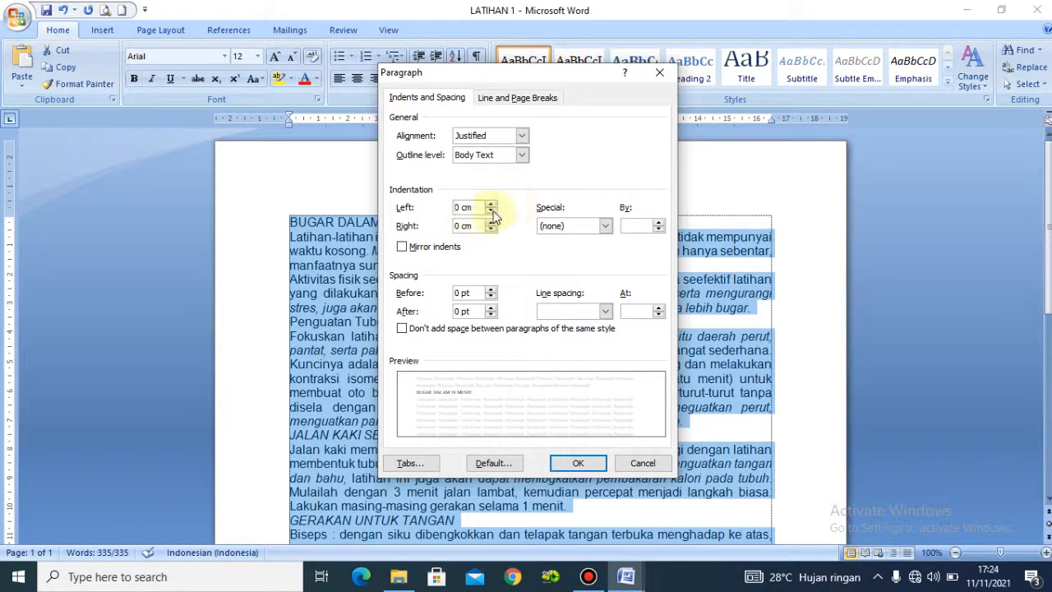
{"action": "left_click", "coordinate": [490, 212]}
{"action": "left_click", "coordinate": [490, 204]}
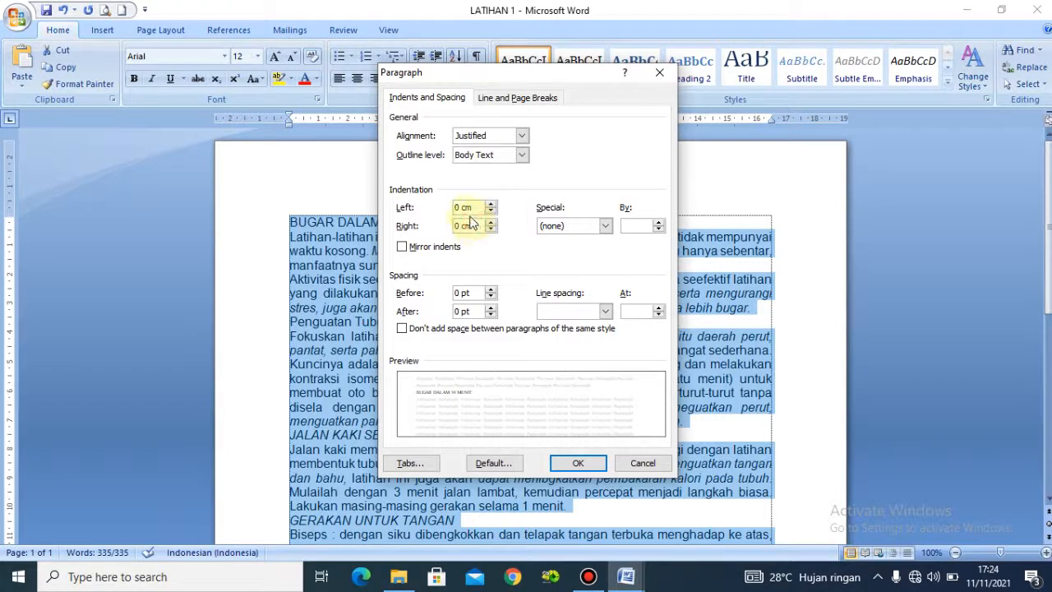
{"action": "double_click", "coordinate": [469, 212]}
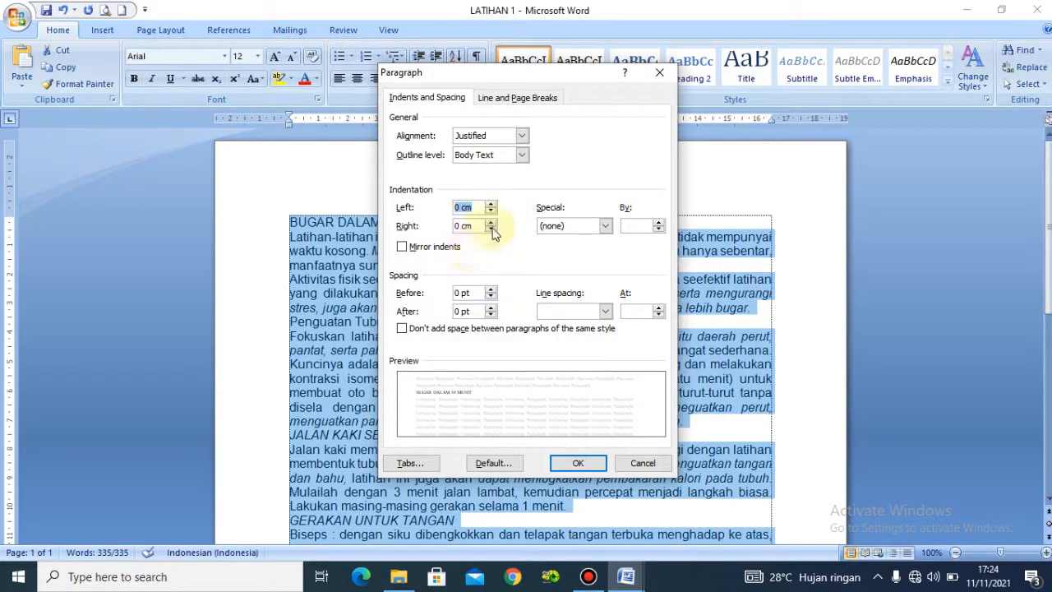
{"action": "left_click", "coordinate": [491, 230]}
{"action": "left_click", "coordinate": [492, 230]}
{"action": "left_click", "coordinate": [492, 226]}
{"action": "left_click", "coordinate": [491, 227]}
{"action": "left_click", "coordinate": [492, 231]}
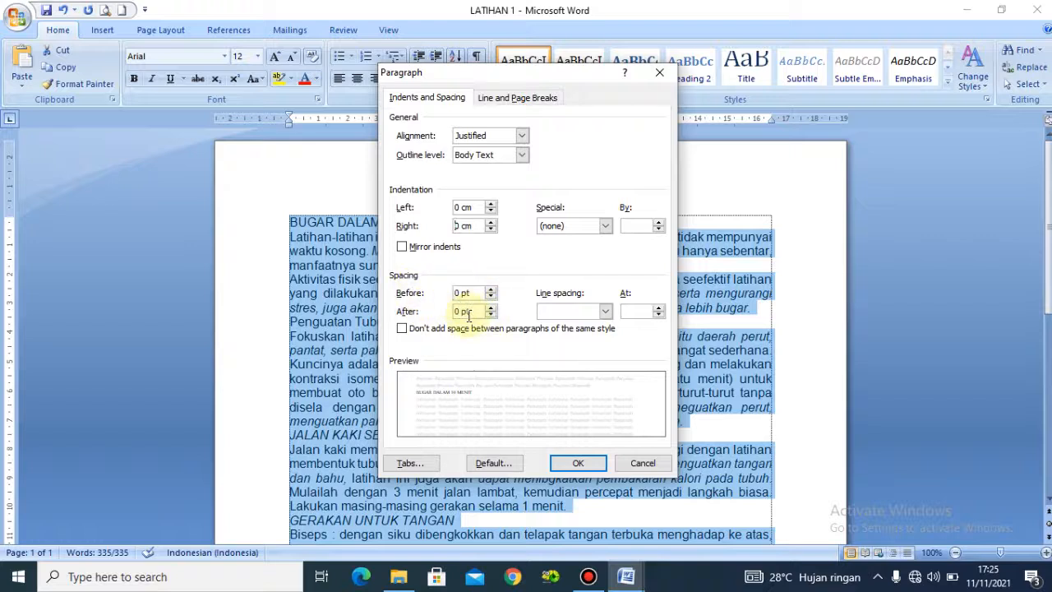
{"action": "left_click", "coordinate": [578, 464]}
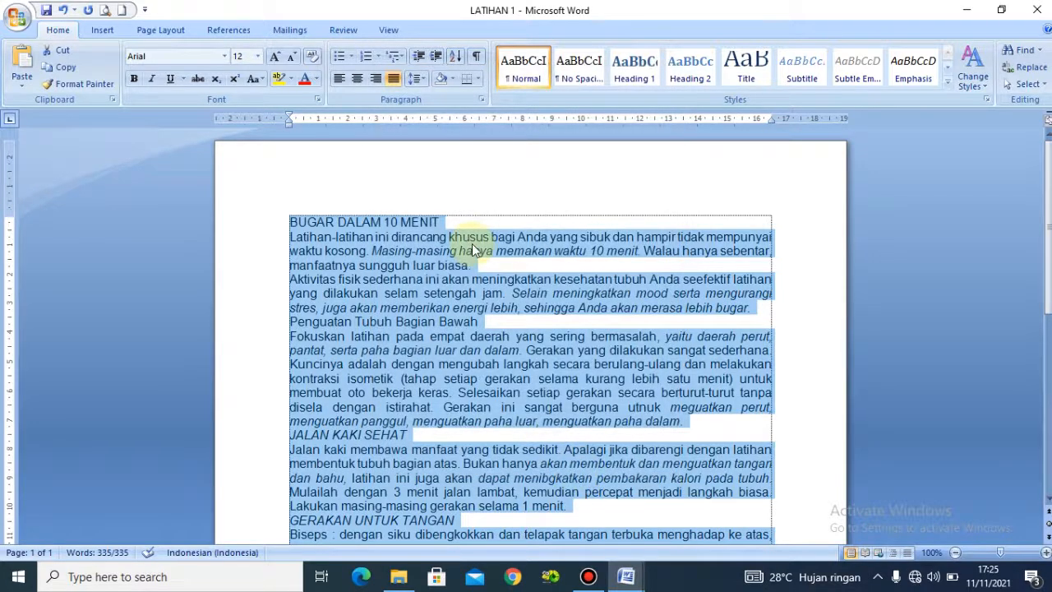
Set line spacing to 1.15, compare the title with the Latihan 1 reference, then return to LATIHAN 1
{"action": "left_click", "coordinate": [425, 81]}
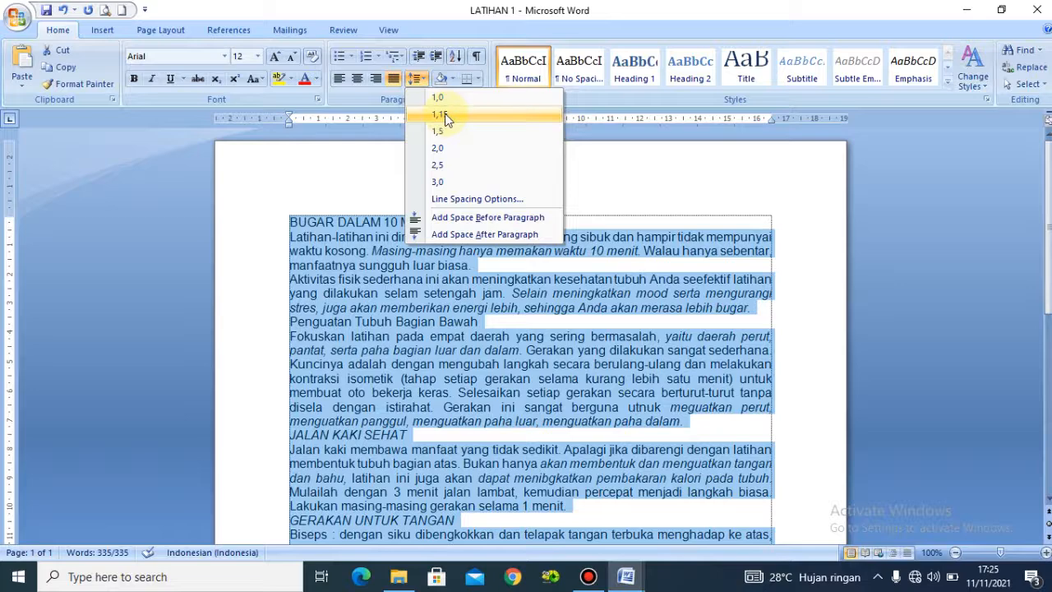
{"action": "left_click", "coordinate": [444, 115]}
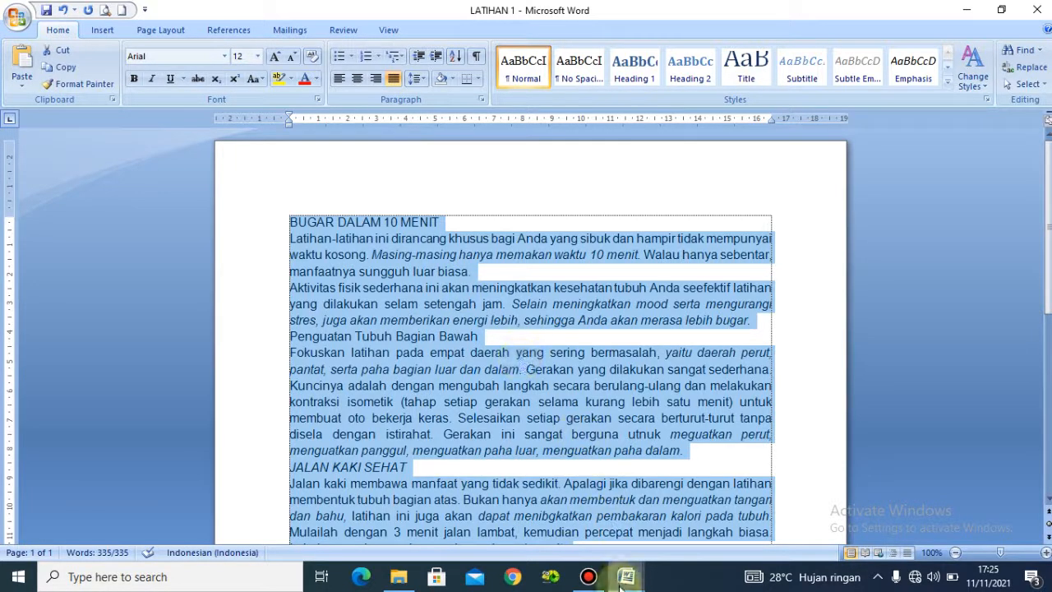
{"action": "mouse_move", "coordinate": [622, 585]}
{"action": "left_click", "coordinate": [494, 512]}
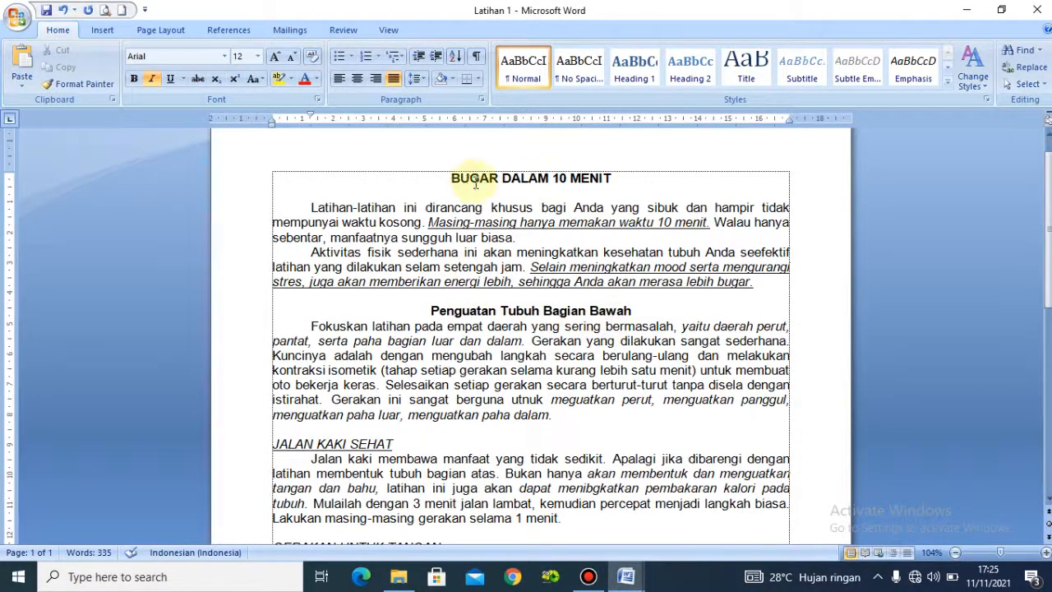
{"action": "left_click", "coordinate": [503, 182]}
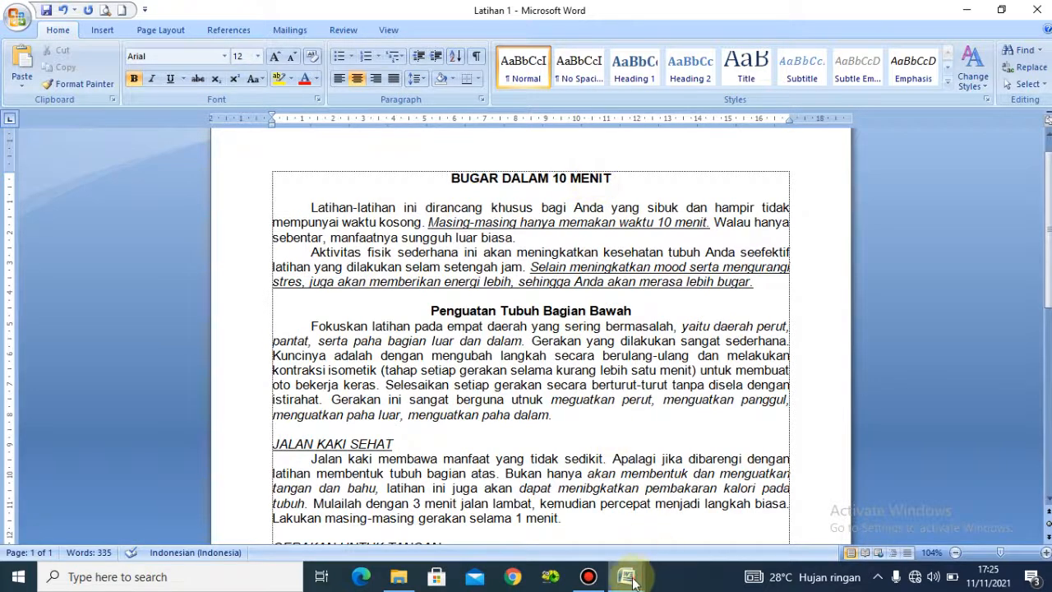
{"action": "mouse_move", "coordinate": [626, 577]}
{"action": "left_click", "coordinate": [750, 536]}
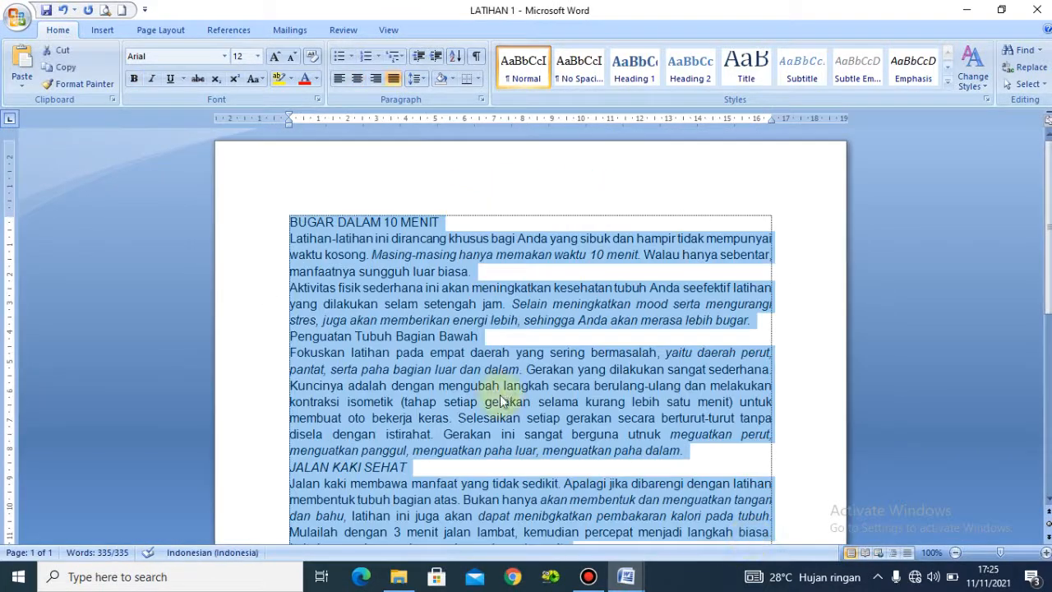
{"action": "left_click", "coordinate": [442, 304]}
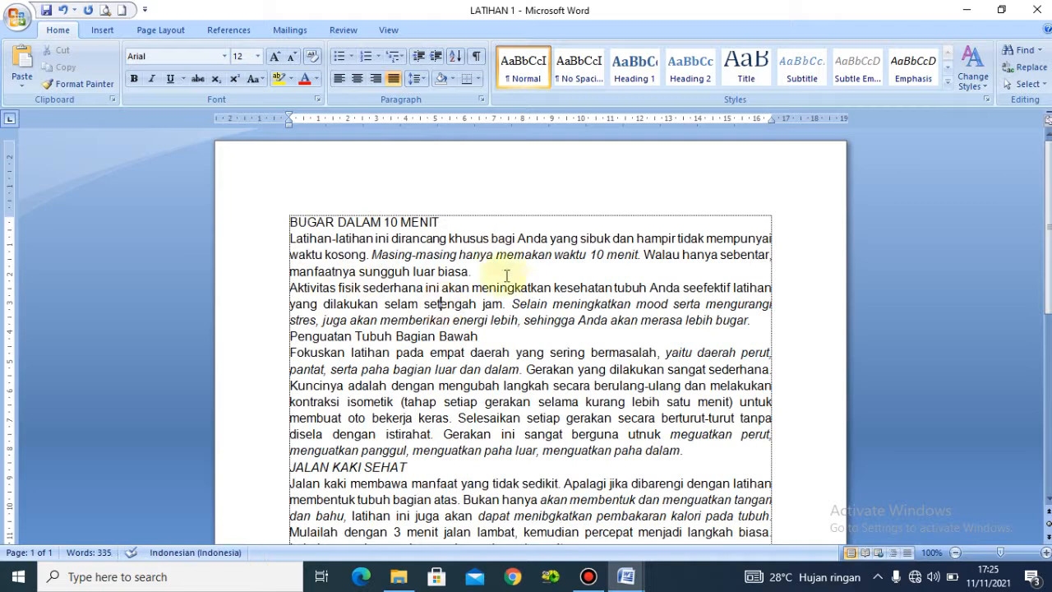
Center the heading BUGAR DALAM 10 MENIT and make it bold
{"action": "left_click", "coordinate": [450, 218]}
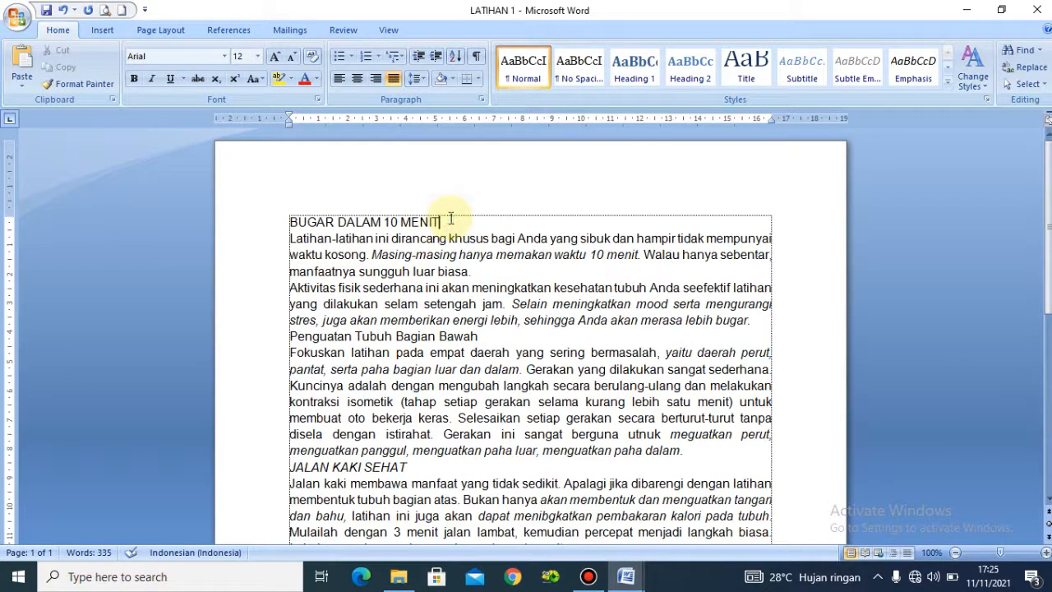
{"action": "left_click_drag", "start_coordinate": [450, 219], "coordinate": [378, 215]}
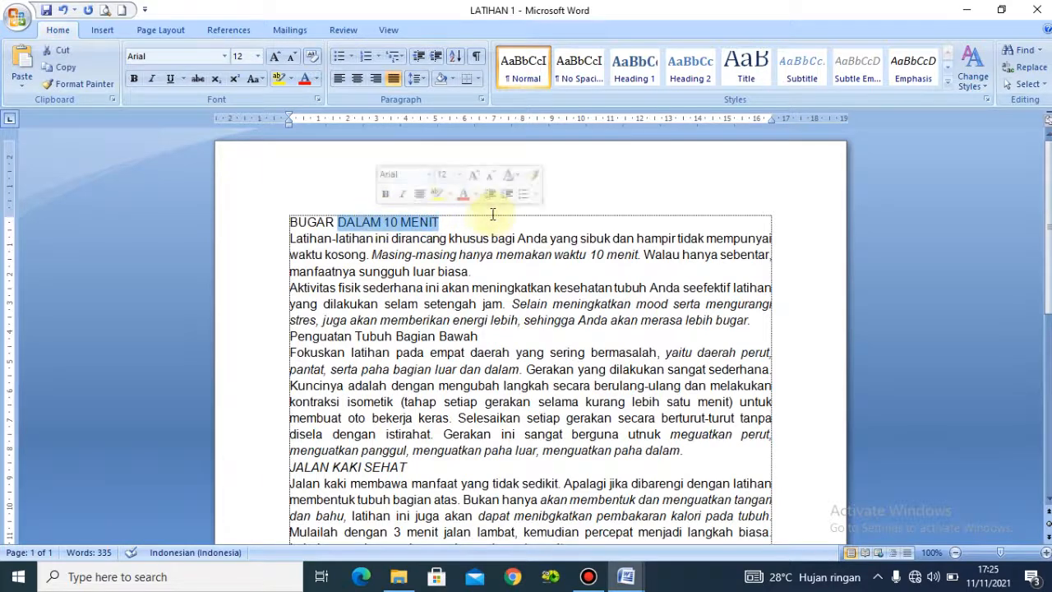
{"action": "left_click", "coordinate": [488, 214]}
{"action": "left_click_drag", "start_coordinate": [286, 224], "coordinate": [436, 220]}
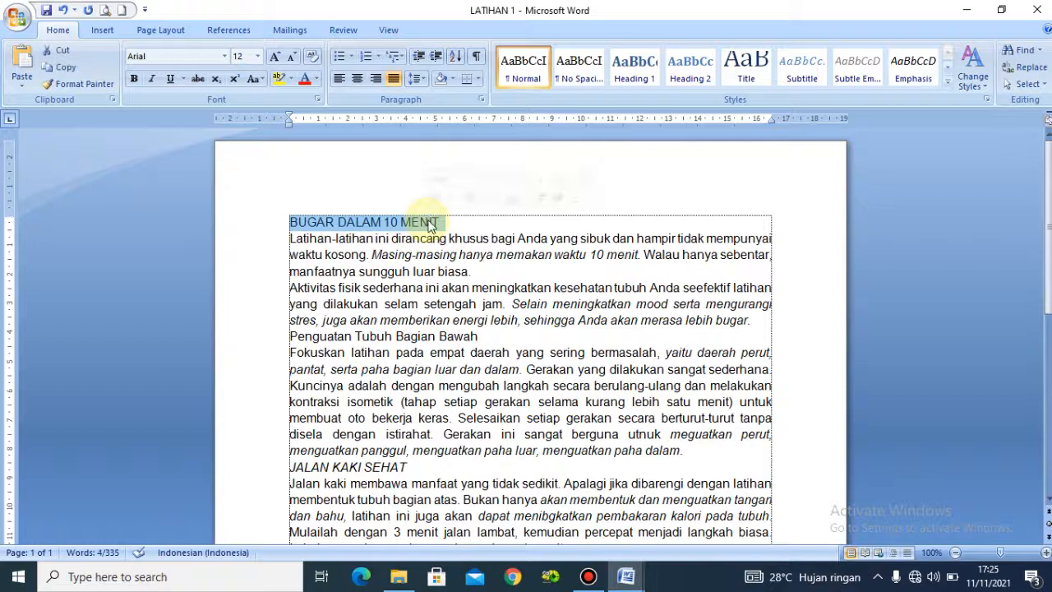
{"action": "left_click", "coordinate": [358, 81]}
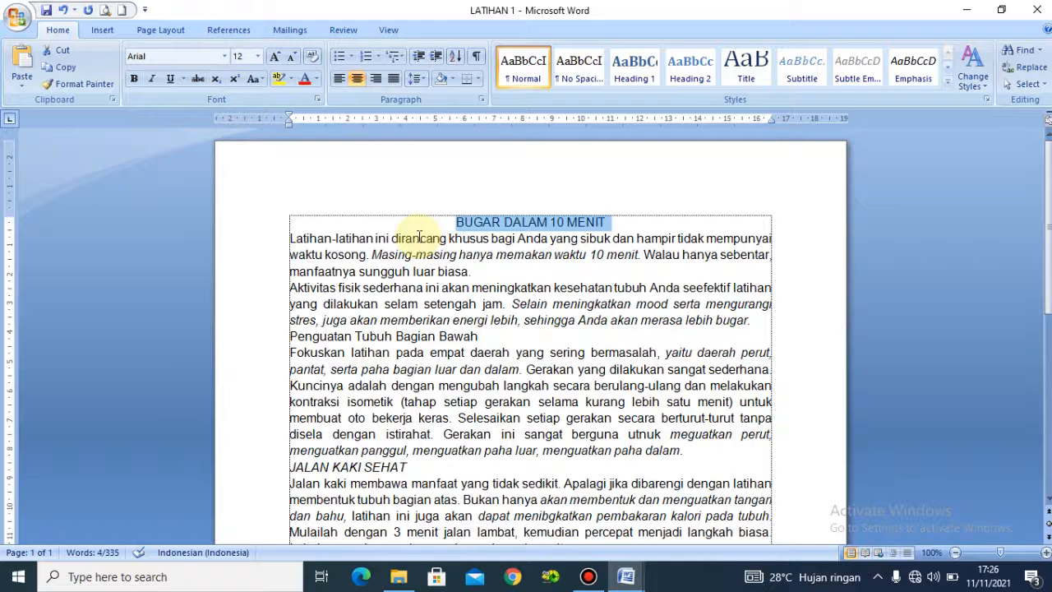
{"action": "key", "text": "ctrl+b"}
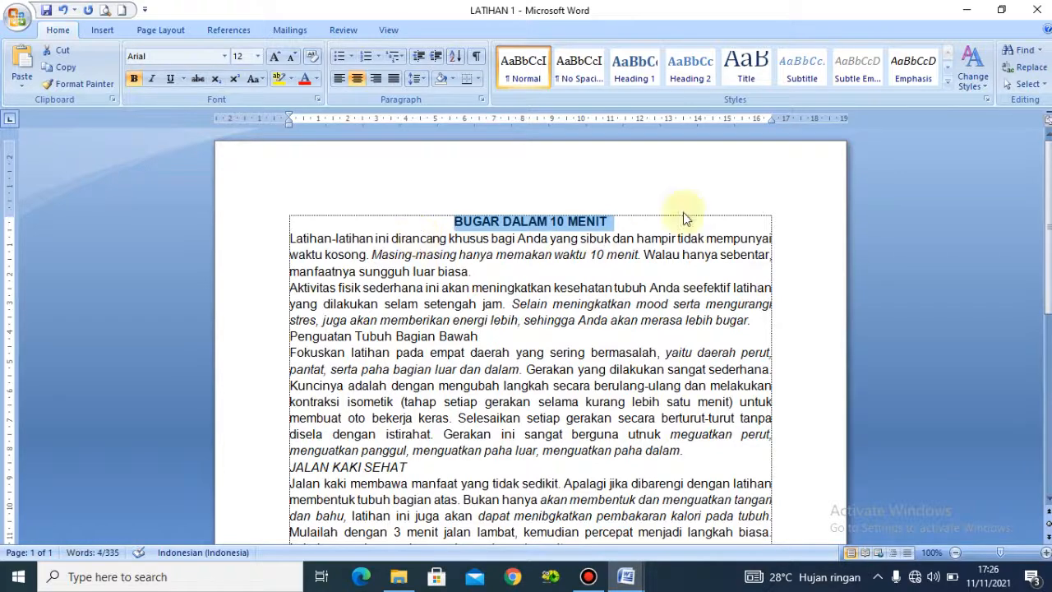
Deselect the heading and bring up the Latihan 1 reference document
{"action": "left_click", "coordinate": [661, 220]}
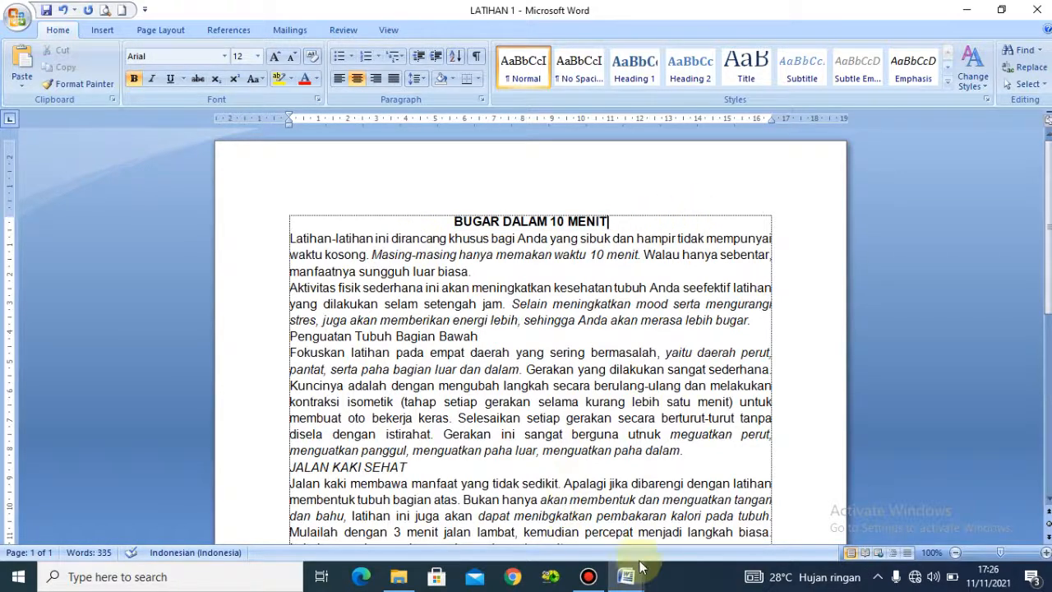
{"action": "mouse_move", "coordinate": [625, 576]}
{"action": "left_click", "coordinate": [486, 503]}
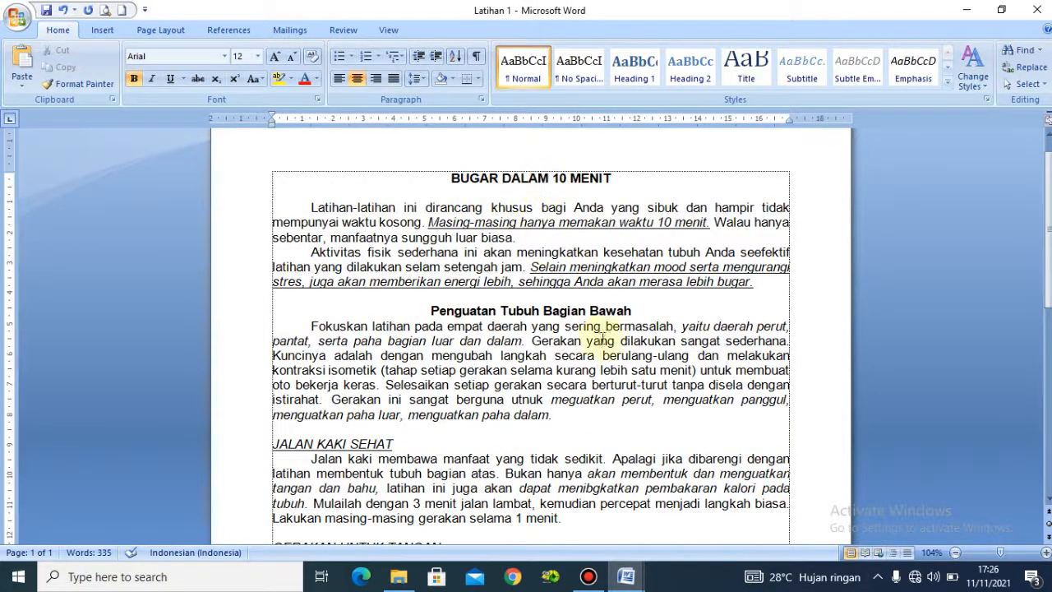
Back in LATIHAN 1, insert a blank line after the BUGAR DALAM 10 MENIT heading
{"action": "mouse_move", "coordinate": [625, 579]}
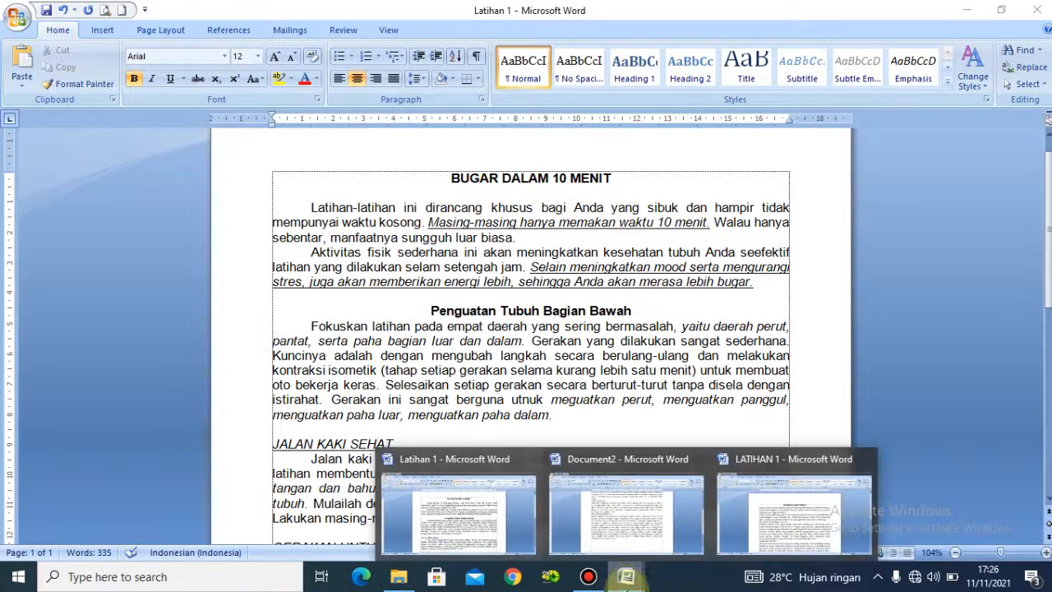
{"action": "left_click", "coordinate": [775, 521]}
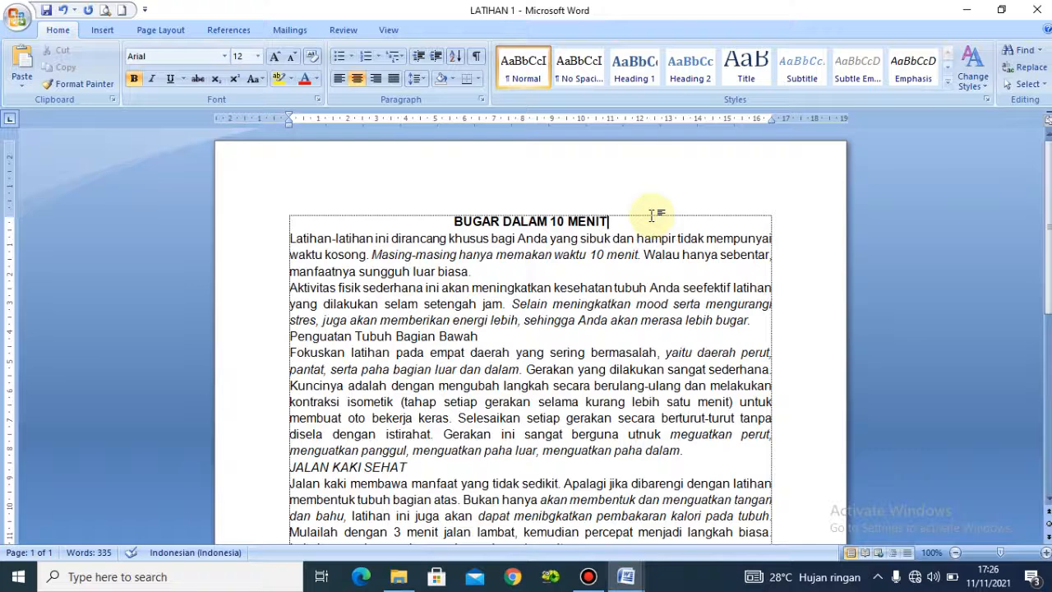
{"action": "key", "text": "Return"}
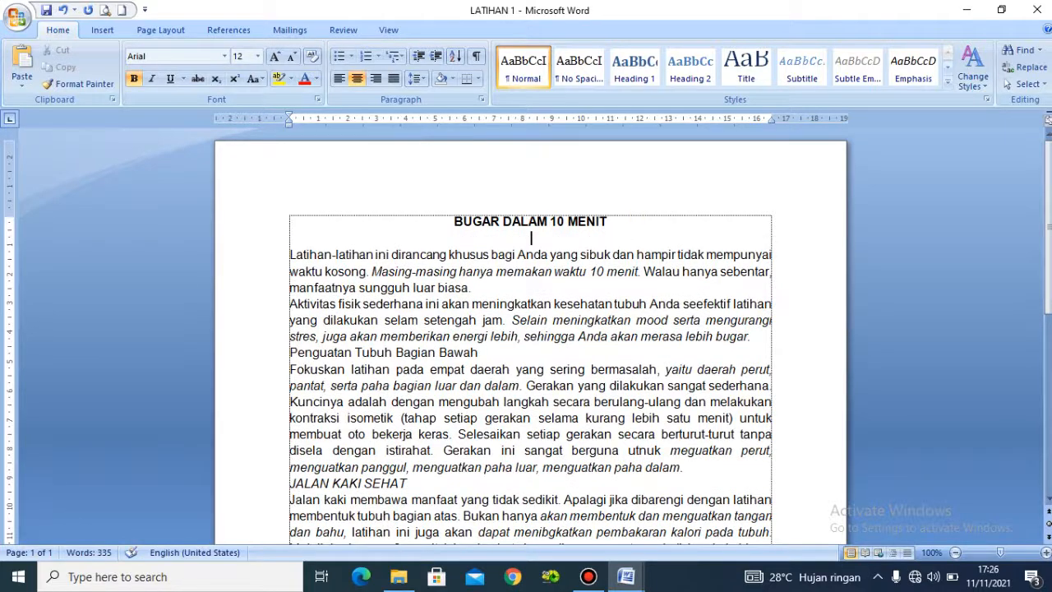
Compare the spacing with the Latihan 1 reference, then return to LATIHAN 1
{"action": "left_click", "coordinate": [628, 579]}
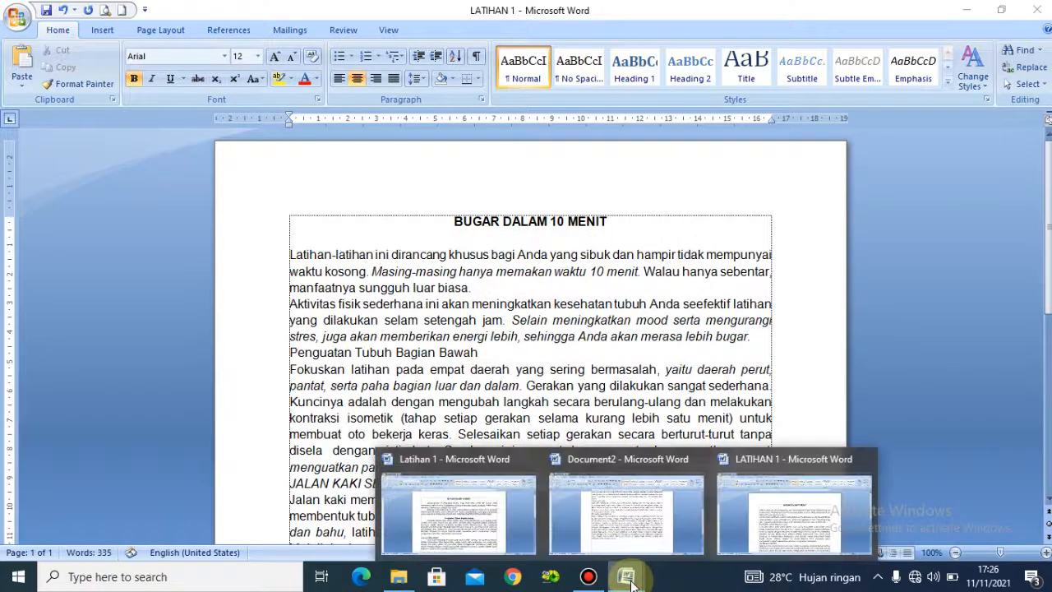
{"action": "left_click", "coordinate": [459, 526]}
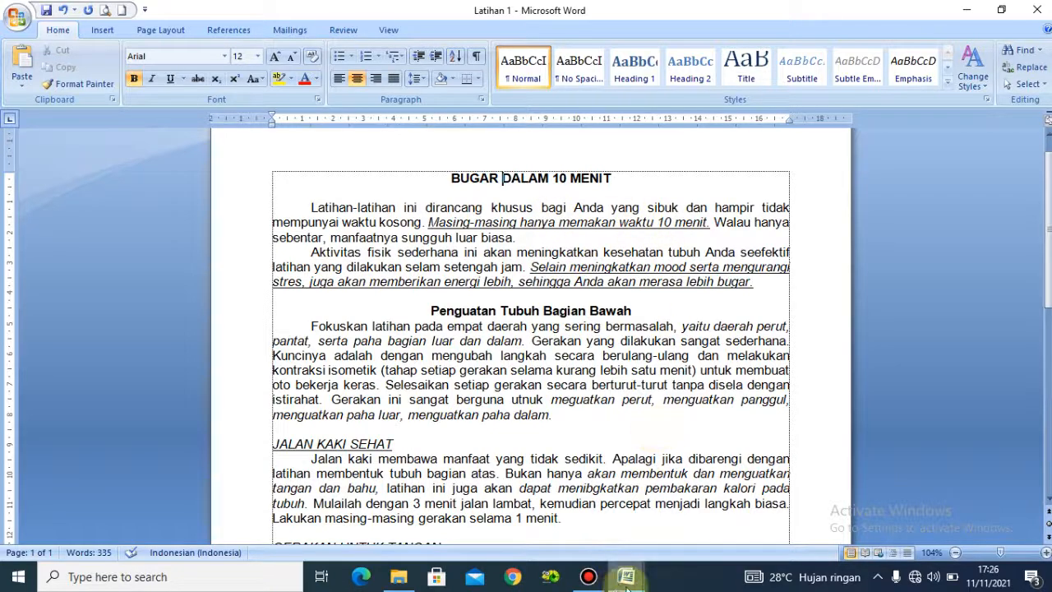
{"action": "mouse_move", "coordinate": [626, 576]}
{"action": "left_click", "coordinate": [737, 527]}
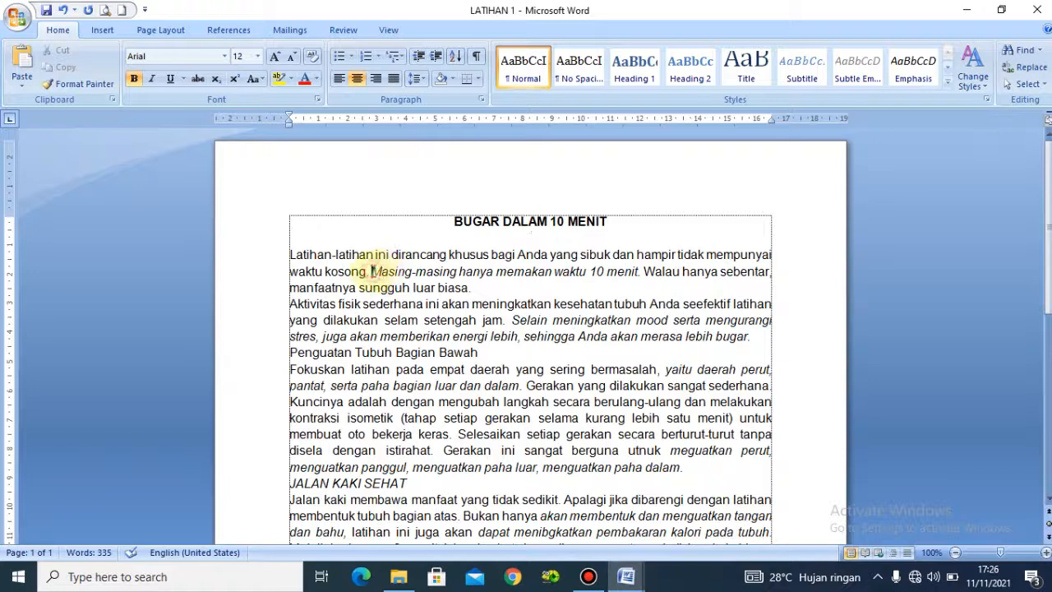
Make the sentence 'Masing-masing hanya memakan waktu 10 menit' italic and underlined
{"action": "left_click_drag", "start_coordinate": [373, 271], "coordinate": [622, 270]}
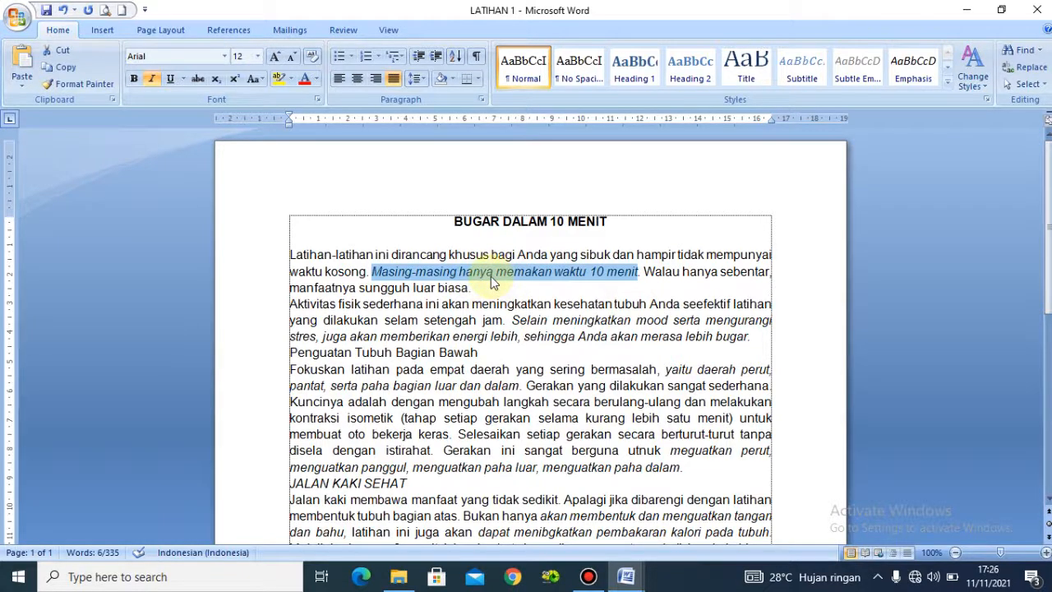
{"action": "left_click", "coordinate": [152, 79]}
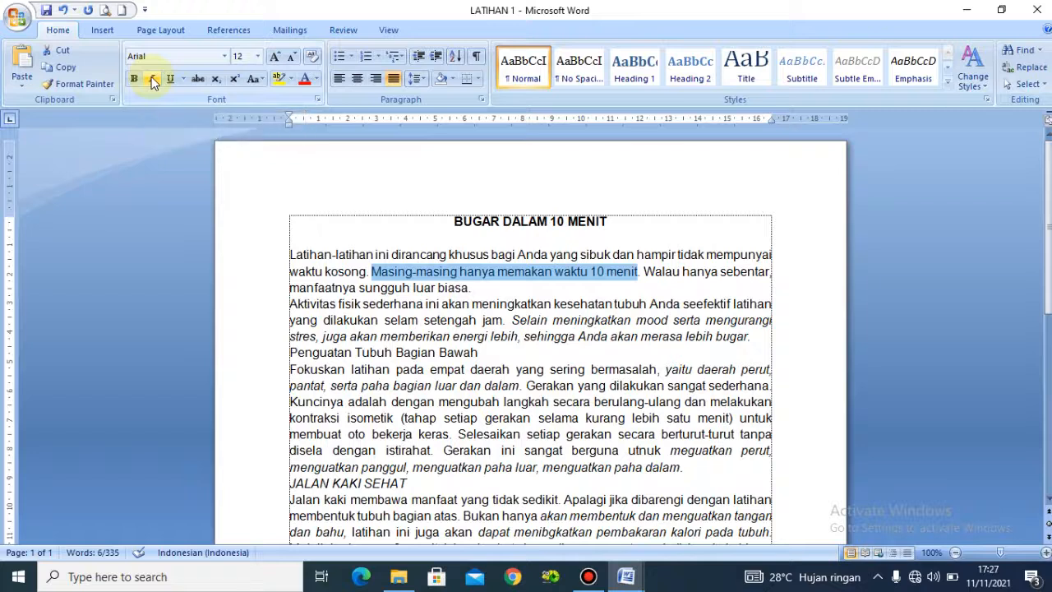
{"action": "left_click", "coordinate": [152, 79]}
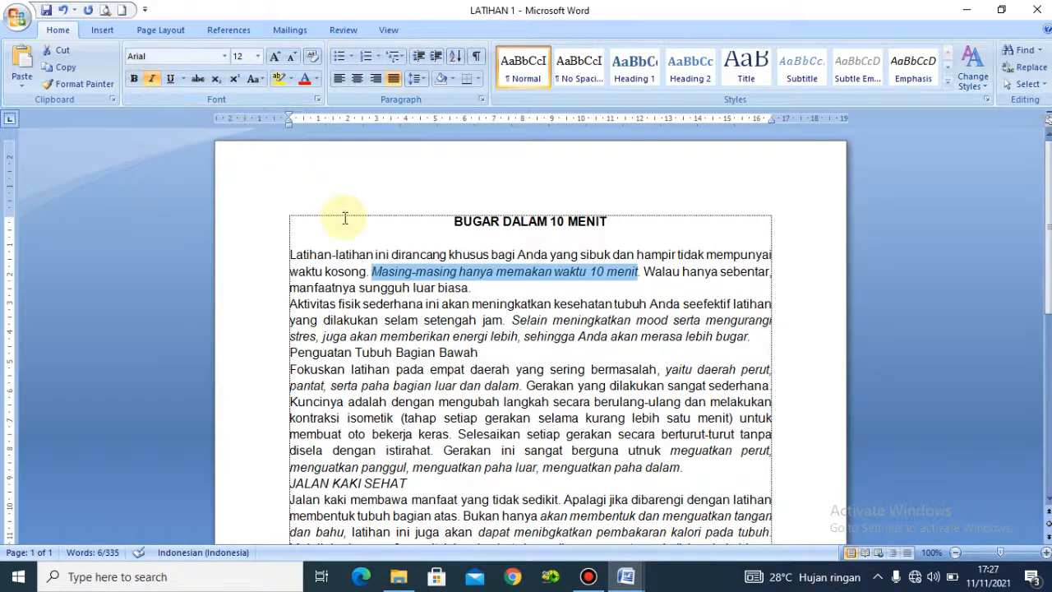
{"action": "left_click", "coordinate": [172, 81]}
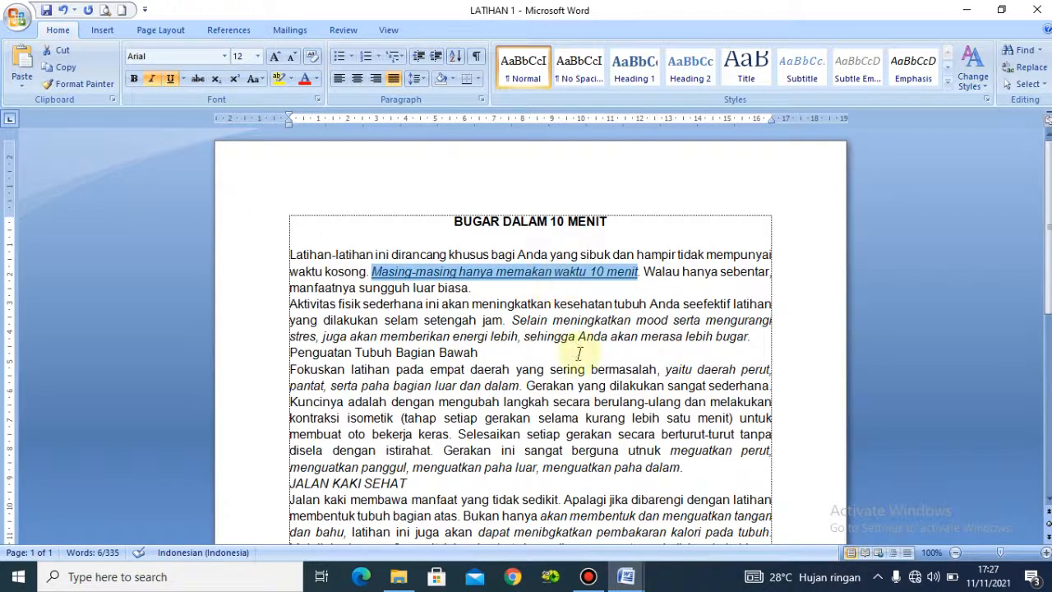
{"action": "left_click", "coordinate": [625, 576]}
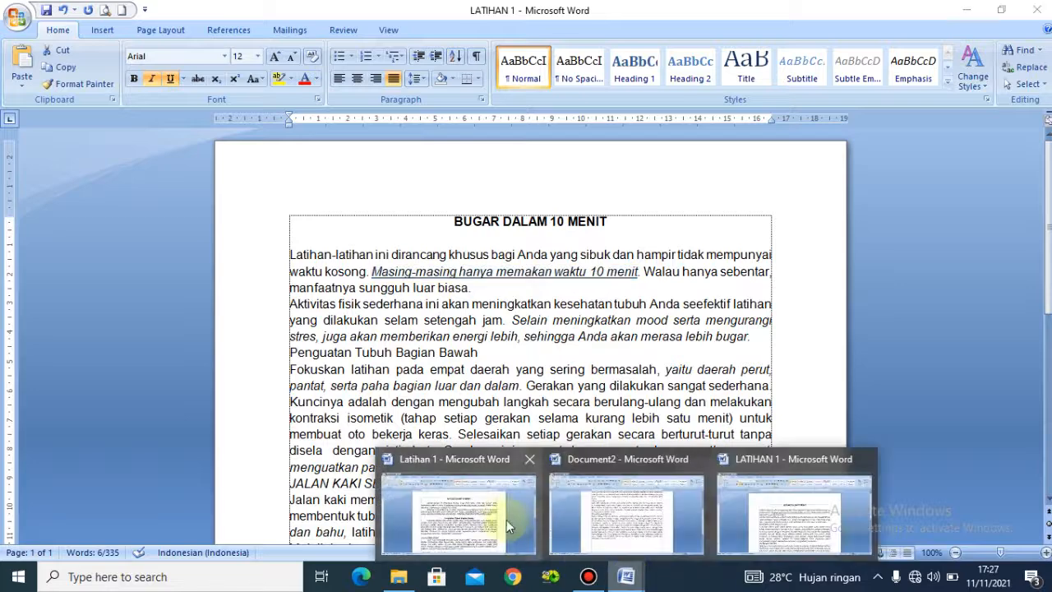
After checking the reference, underline the italic sentence beginning 'Selain meningkatkan mood'
{"action": "left_click", "coordinate": [507, 526]}
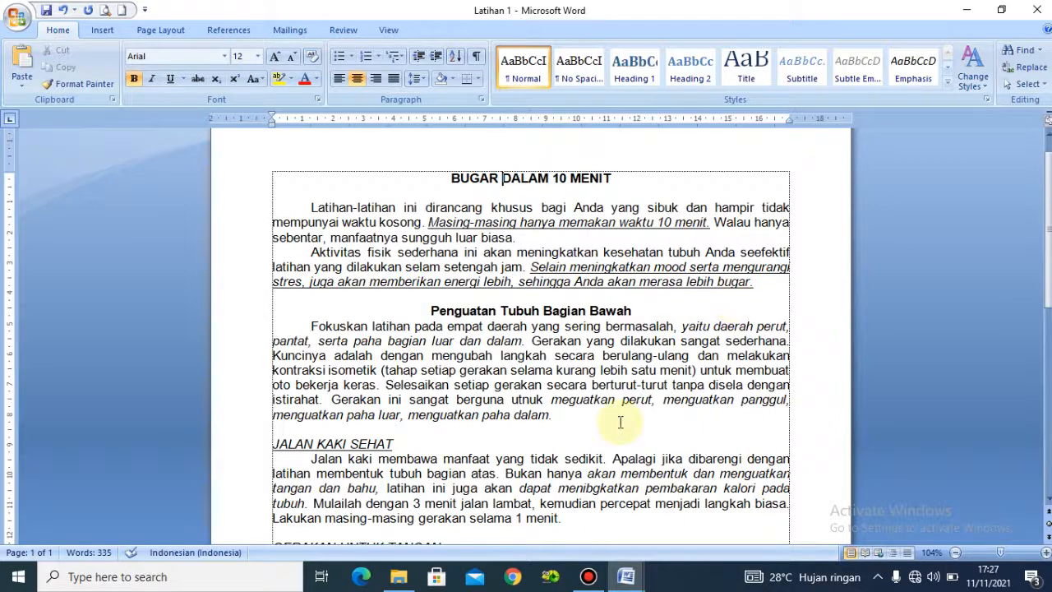
{"action": "left_click", "coordinate": [625, 577]}
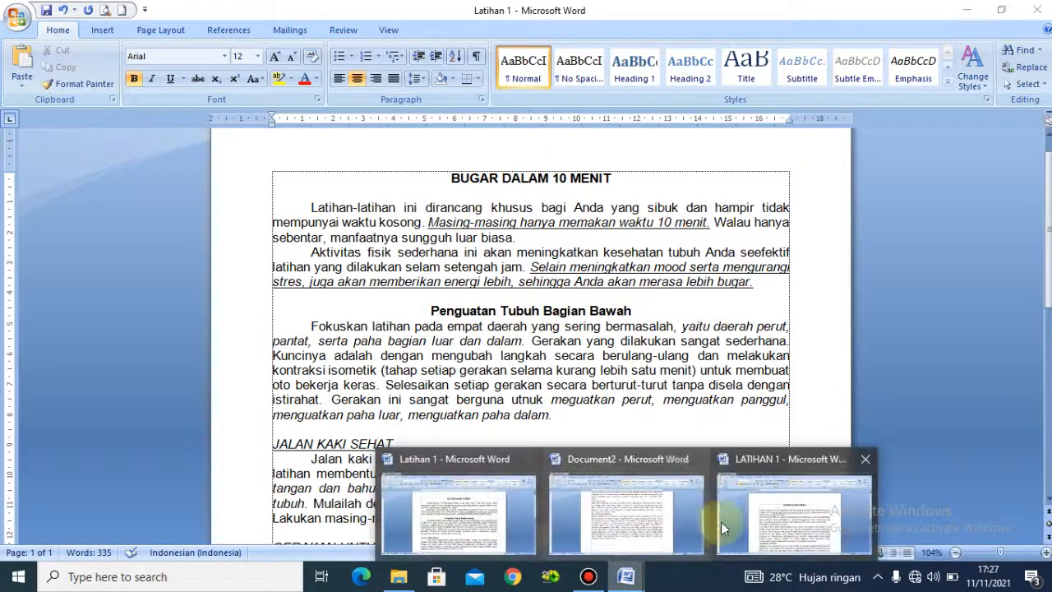
{"action": "left_click", "coordinate": [757, 526]}
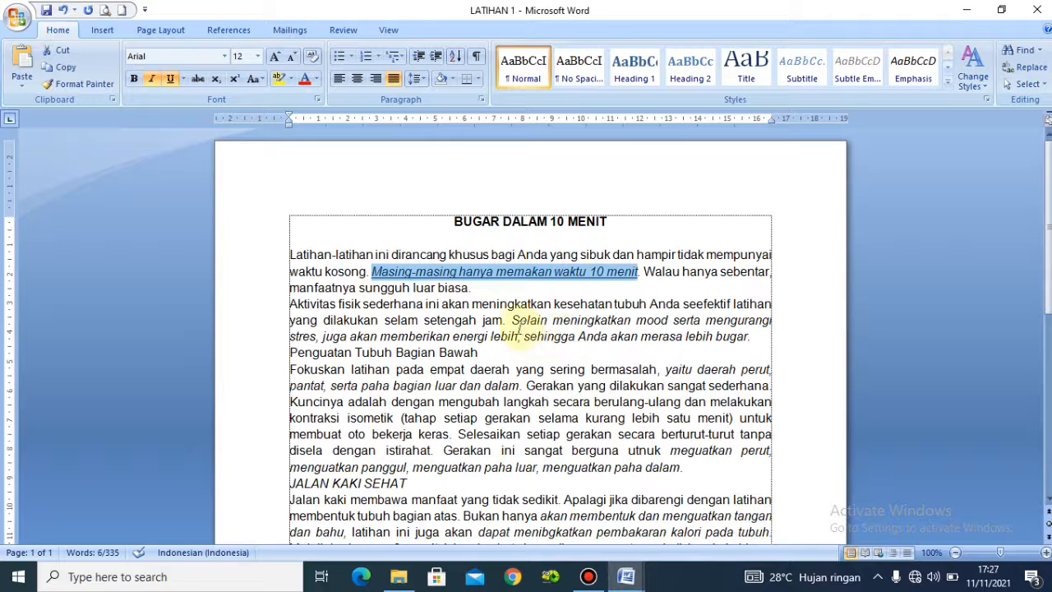
{"action": "left_click_drag", "start_coordinate": [513, 321], "coordinate": [764, 334]}
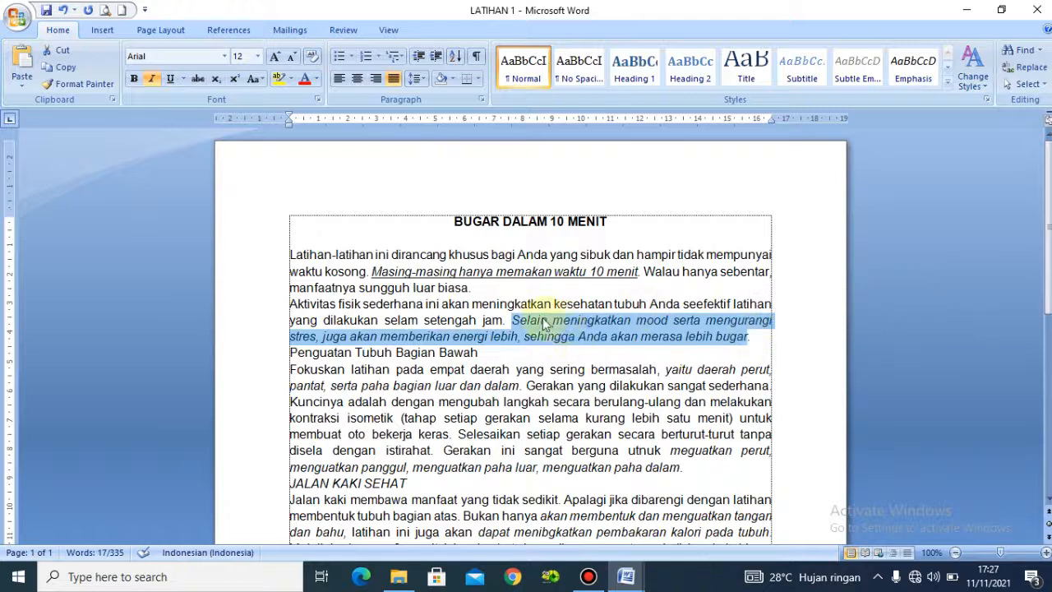
{"action": "left_click", "coordinate": [171, 80]}
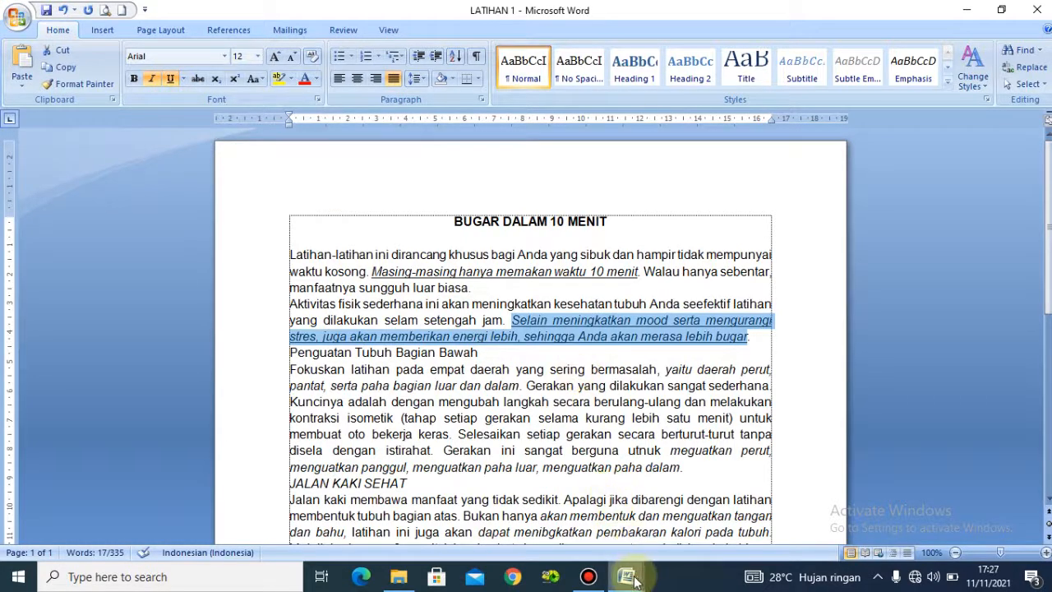
Compare the underlined sentence with the Latihan 1 reference, then deselect it in LATIHAN 1
{"action": "mouse_move", "coordinate": [634, 580]}
{"action": "left_click", "coordinate": [469, 521]}
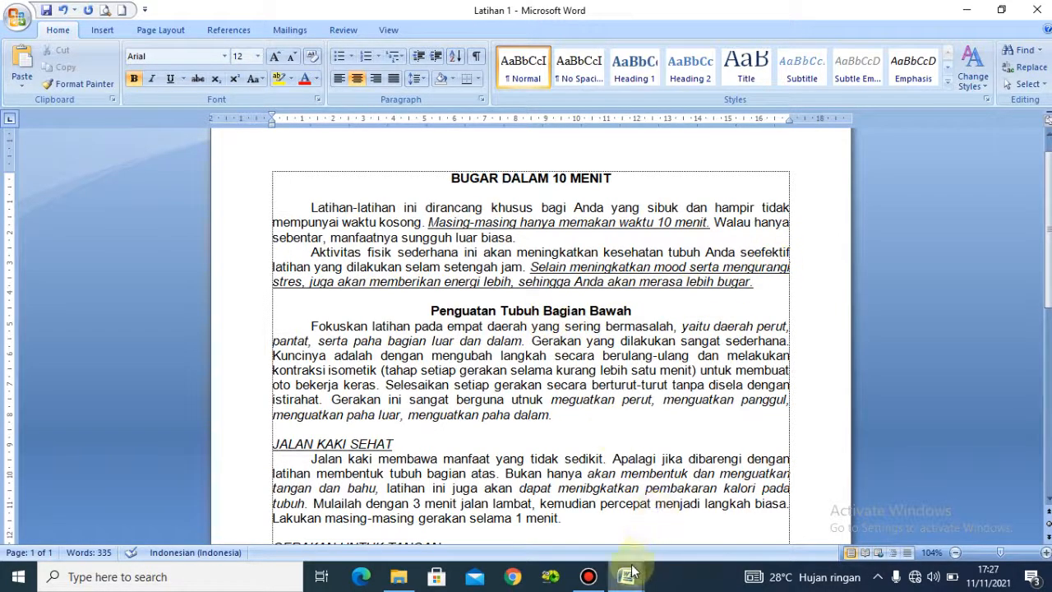
{"action": "mouse_move", "coordinate": [626, 576]}
{"action": "left_click", "coordinate": [749, 526]}
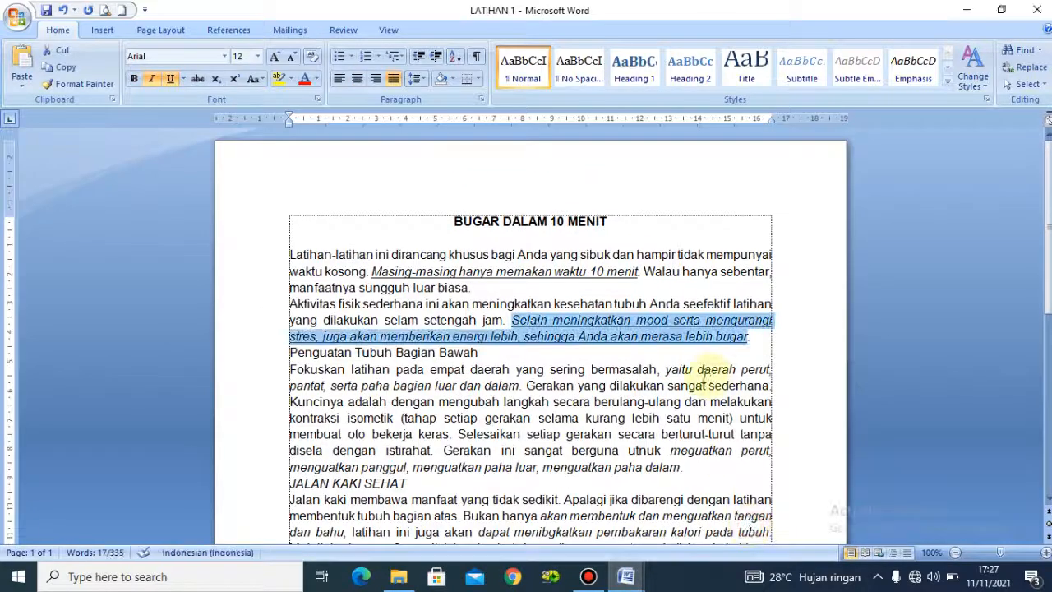
{"action": "left_click", "coordinate": [595, 362]}
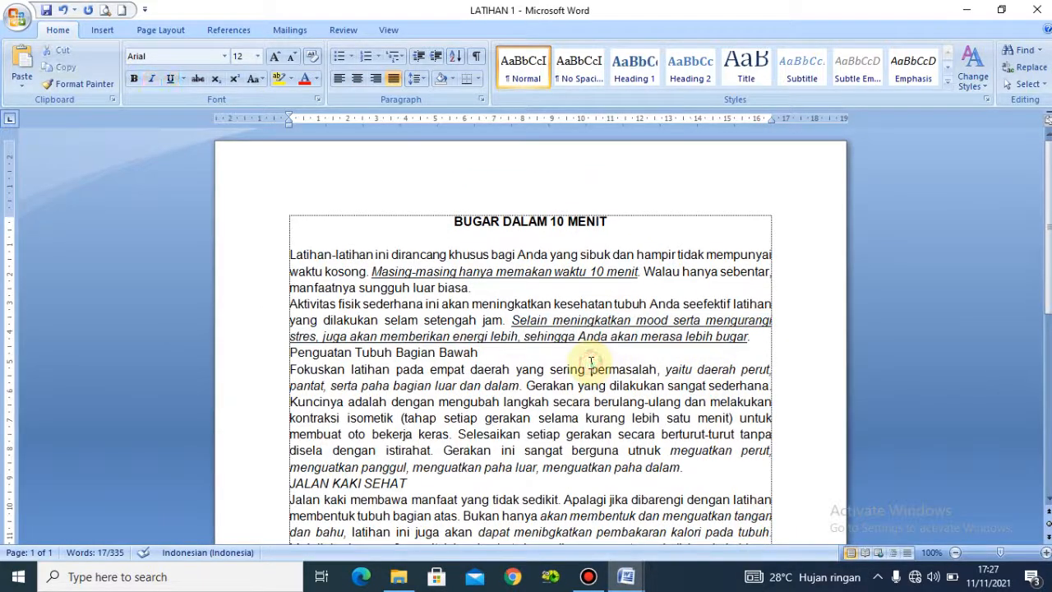
Add a blank line after 'bugar.' and make 'Penguatan Tubuh Bagian Bawah' bold and centered
{"action": "left_click", "coordinate": [760, 339]}
{"action": "key", "text": "Return"}
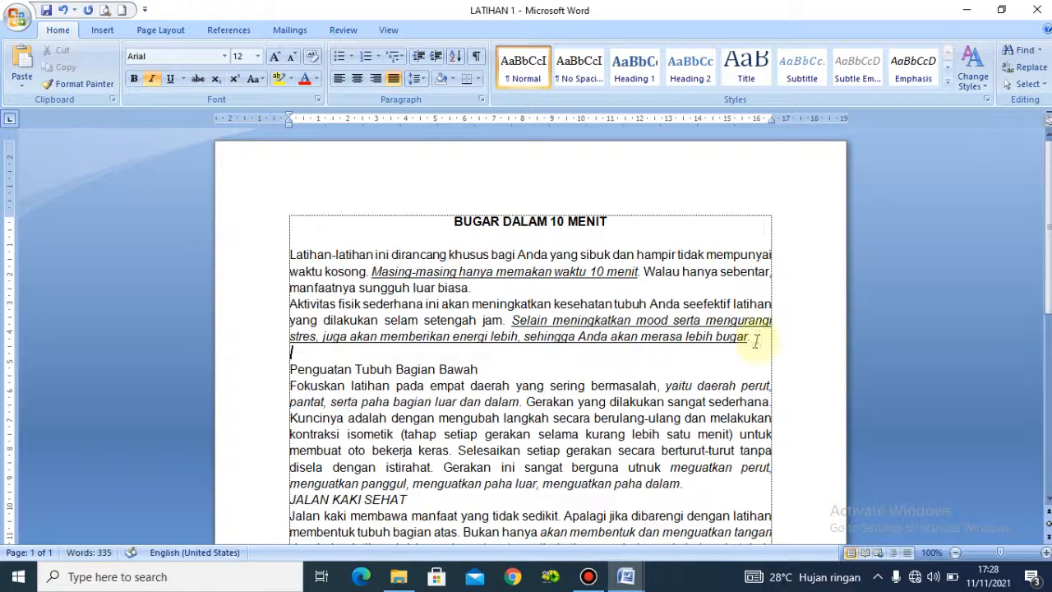
{"action": "left_click_drag", "start_coordinate": [484, 366], "coordinate": [341, 374]}
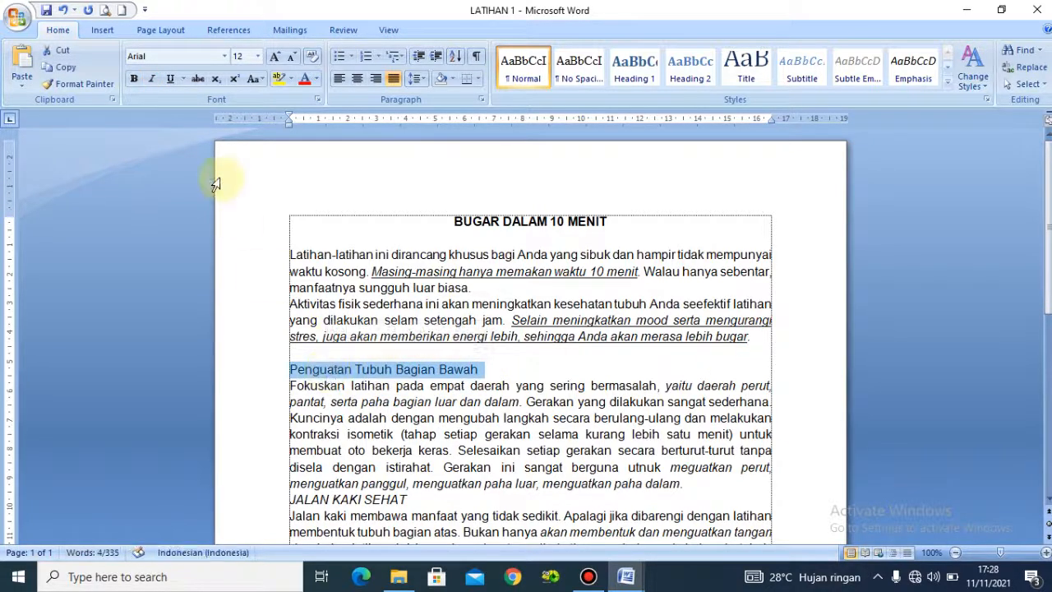
{"action": "left_click", "coordinate": [134, 79]}
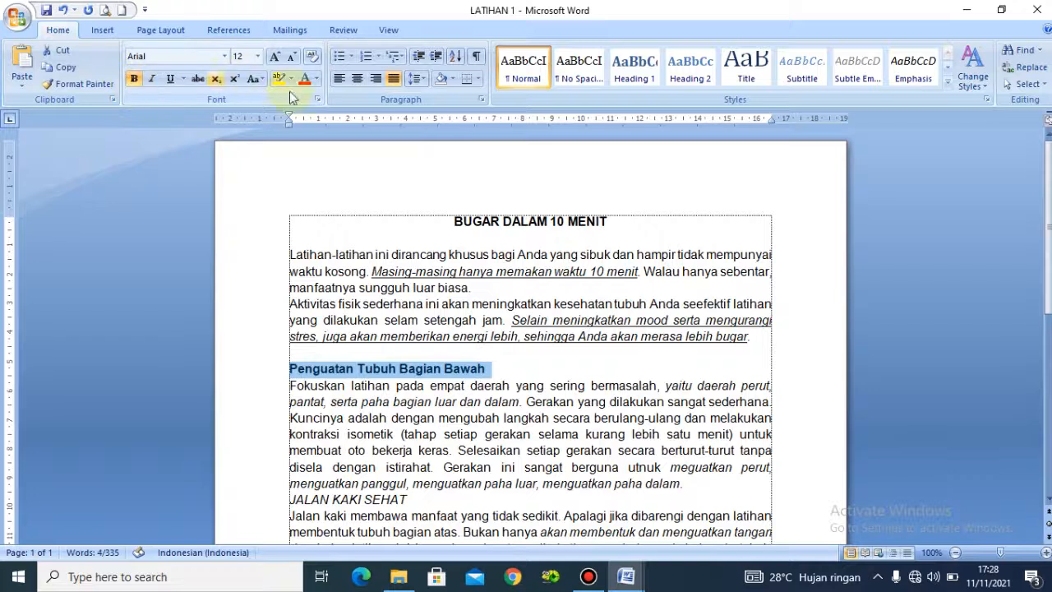
{"action": "left_click", "coordinate": [361, 84]}
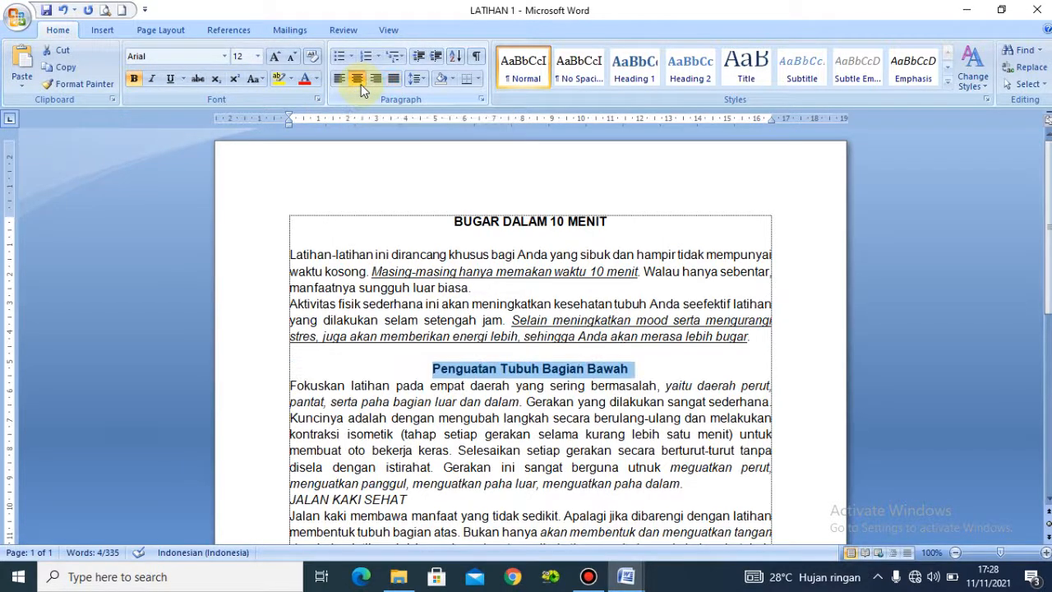
Compare the heading with the Latihan 1 reference, then return to LATIHAN 1
{"action": "left_click", "coordinate": [626, 579]}
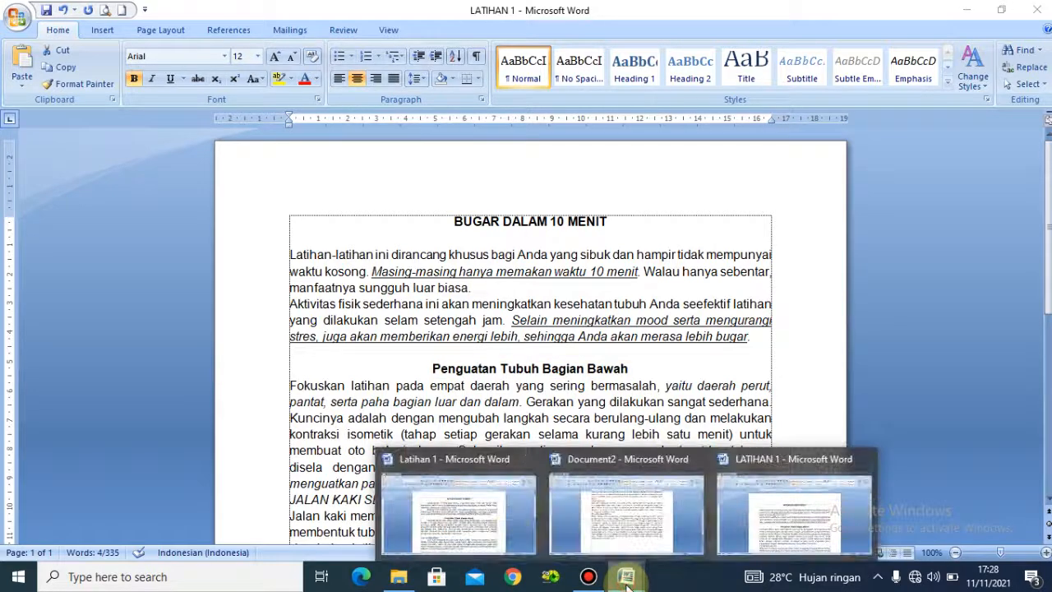
{"action": "left_click", "coordinate": [489, 526]}
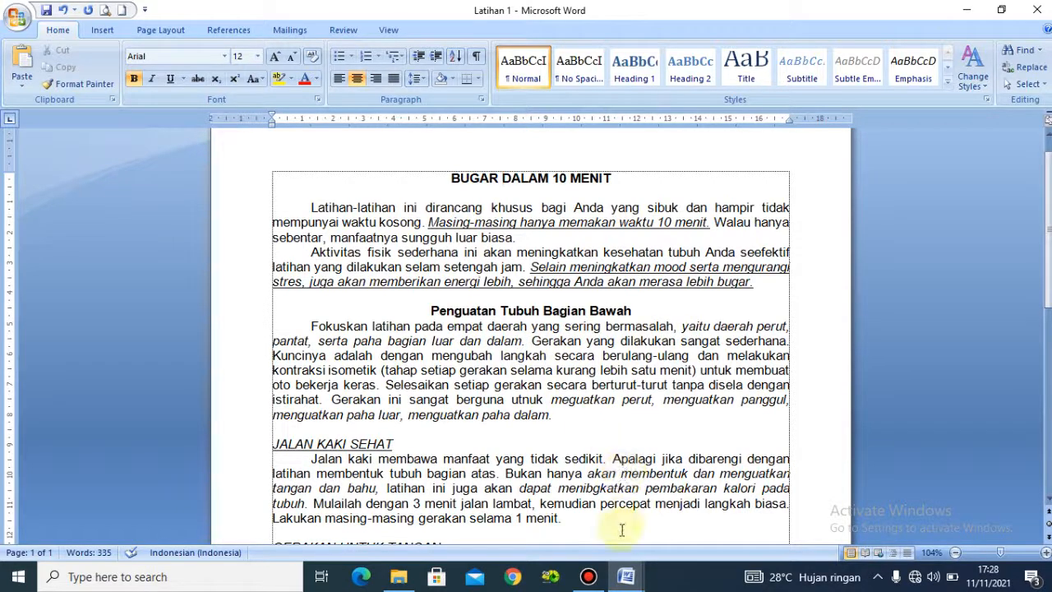
{"action": "left_click", "coordinate": [627, 577]}
{"action": "left_click", "coordinate": [777, 513]}
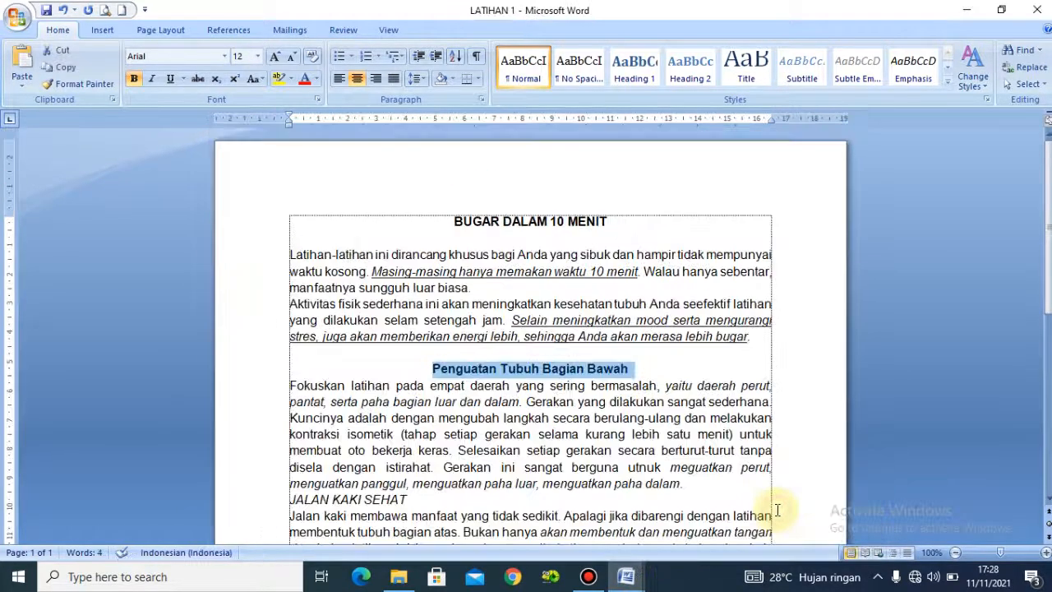
{"action": "left_click_drag", "start_coordinate": [669, 390], "coordinate": [521, 401]}
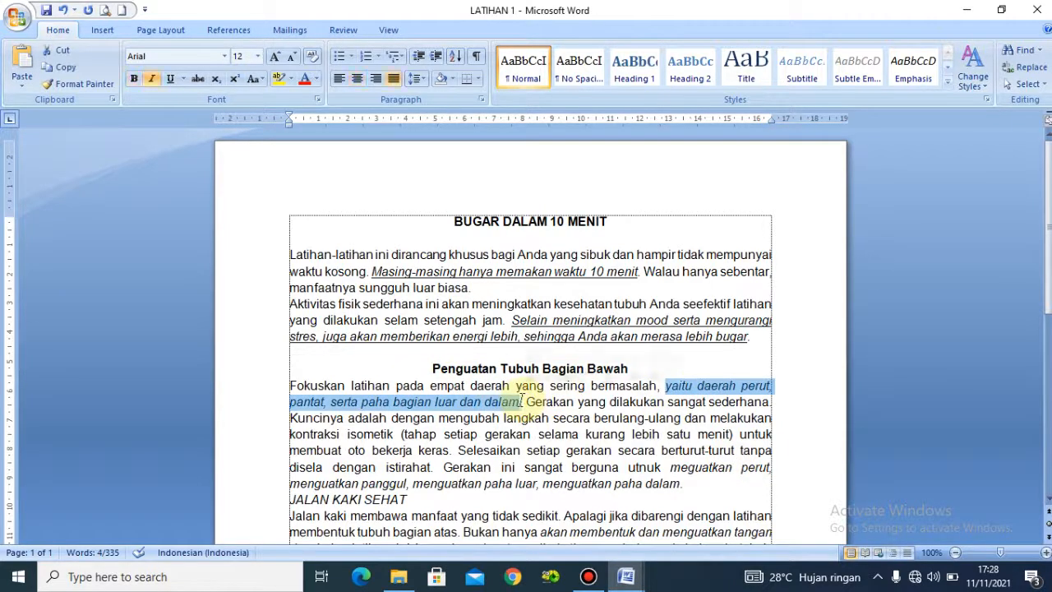
{"action": "left_click", "coordinate": [154, 83]}
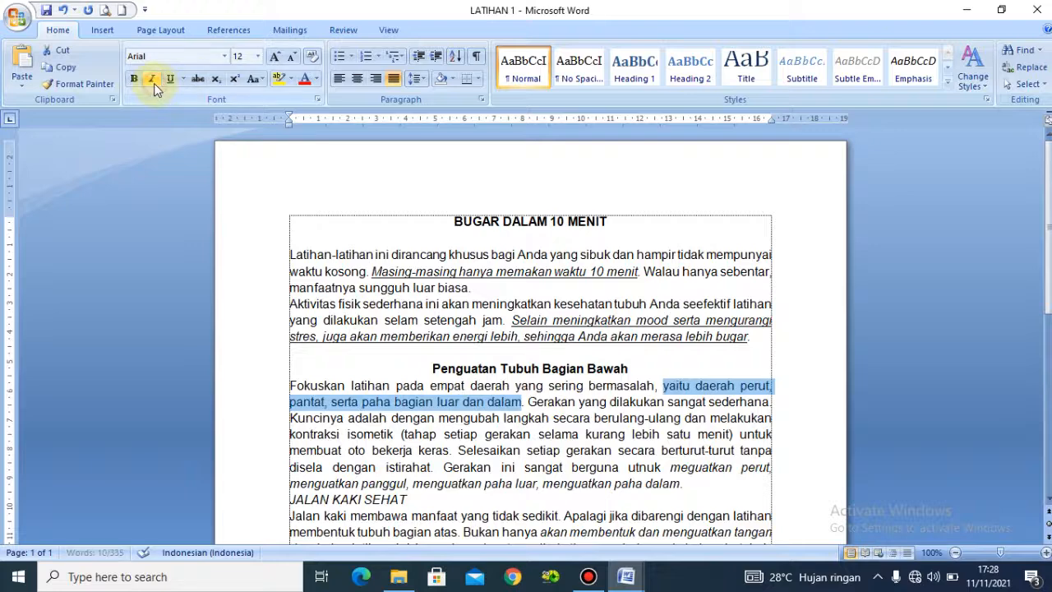
{"action": "left_click", "coordinate": [154, 83]}
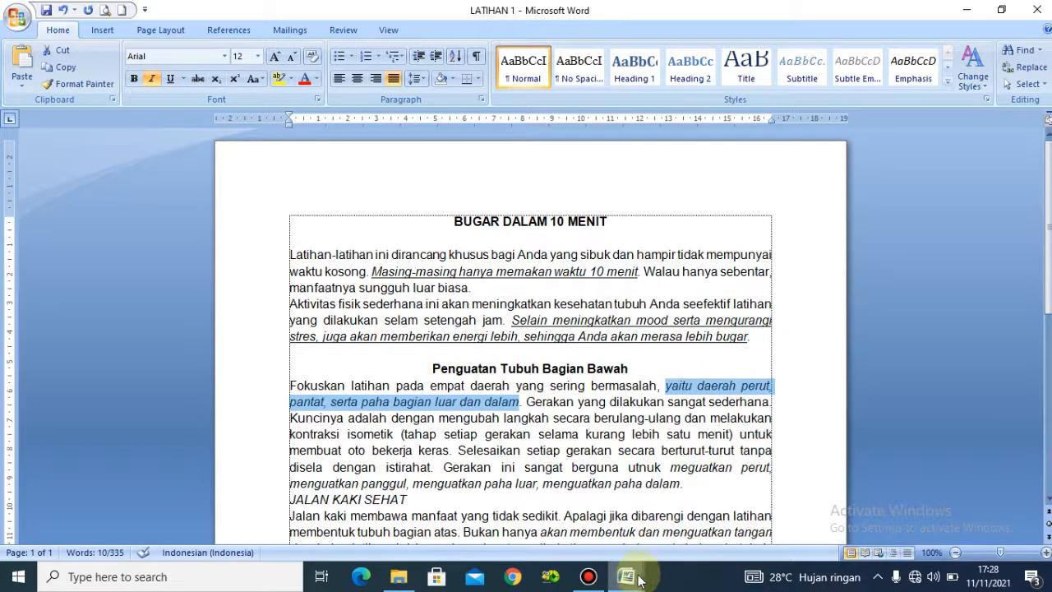
{"action": "mouse_move", "coordinate": [629, 576]}
{"action": "left_click", "coordinate": [472, 517]}
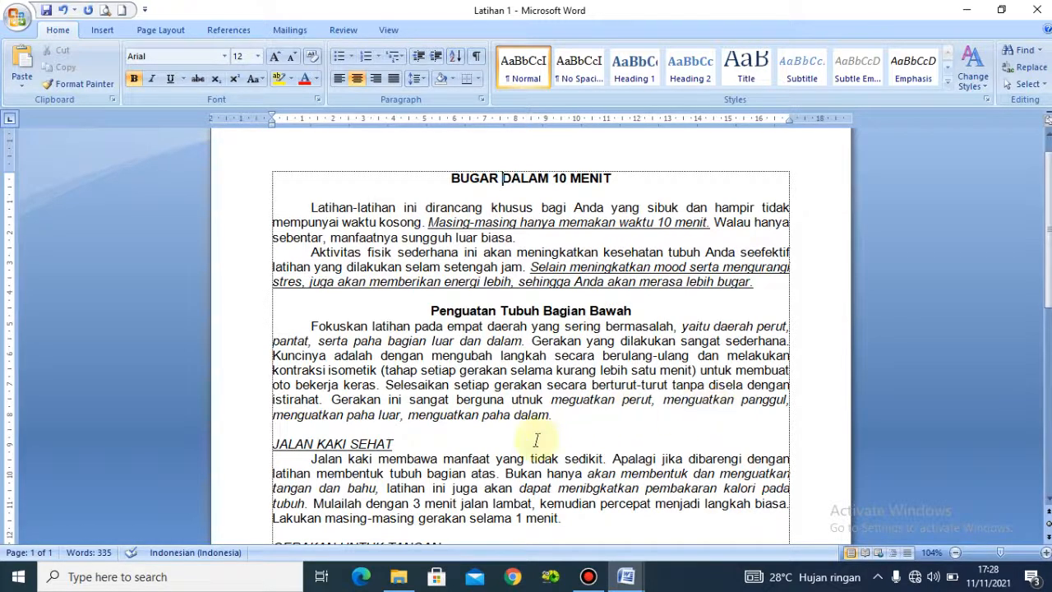
{"action": "mouse_move", "coordinate": [631, 582]}
{"action": "left_click", "coordinate": [775, 520]}
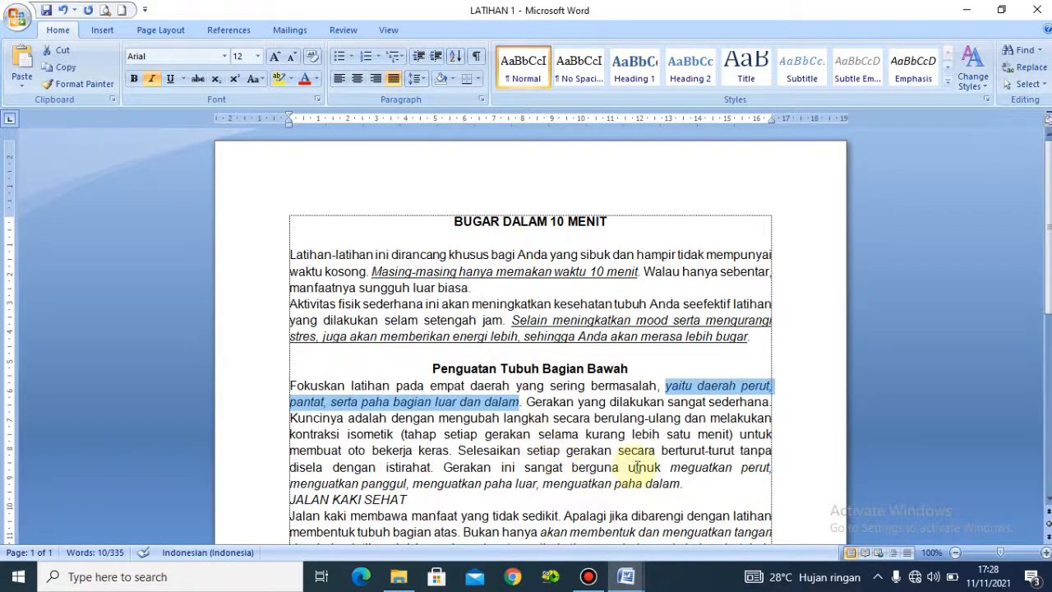
{"action": "left_click_drag", "start_coordinate": [669, 468], "coordinate": [679, 485]}
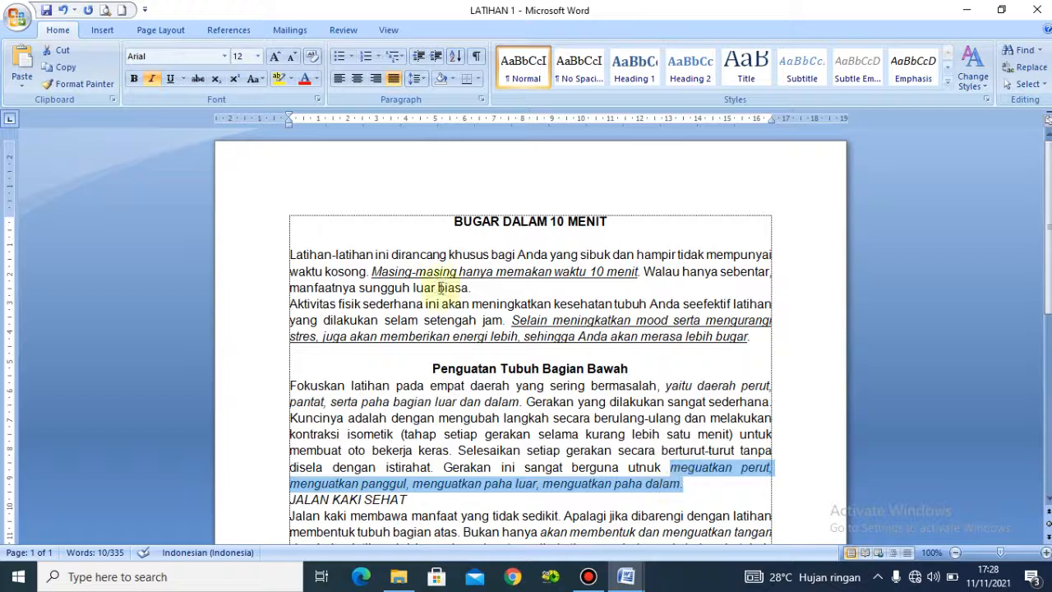
{"action": "left_click", "coordinate": [154, 80]}
{"action": "left_click", "coordinate": [153, 80]}
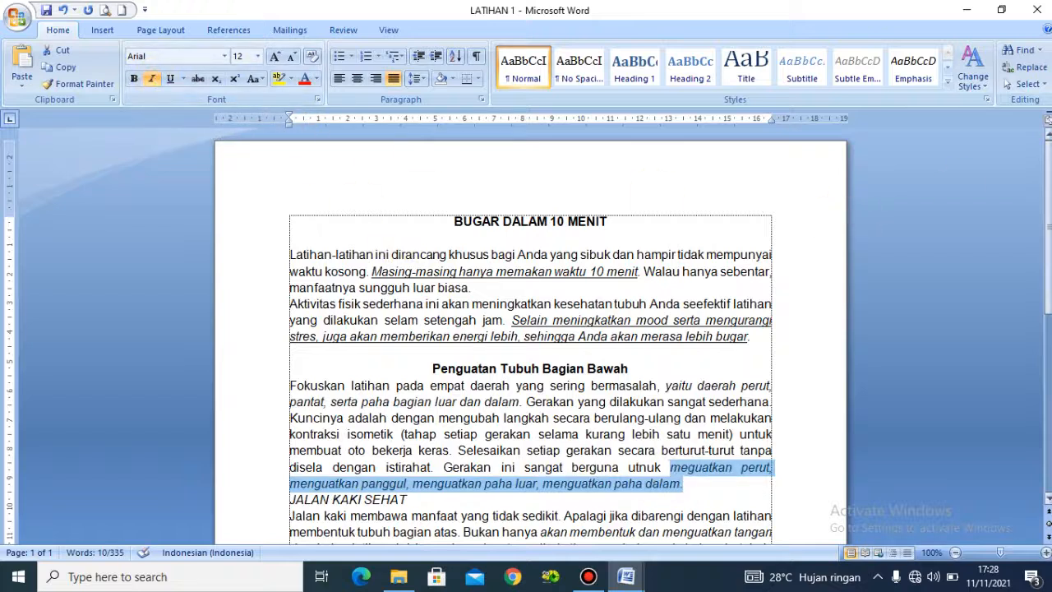
{"action": "scroll", "coordinate": [1048, 222], "scroll_direction": "down", "scroll_amount": 4}
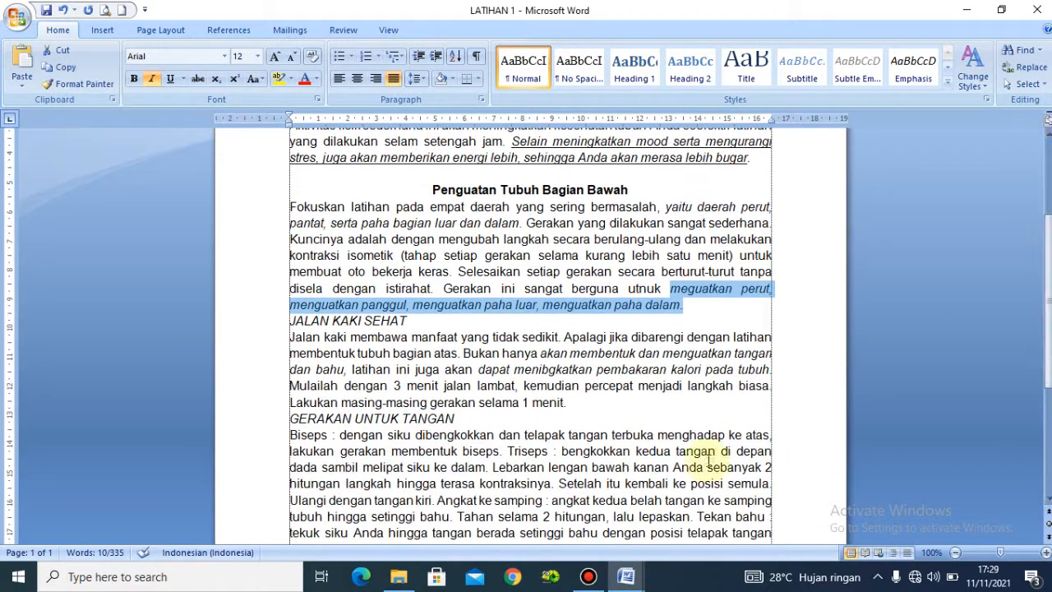
{"action": "left_click", "coordinate": [626, 577]}
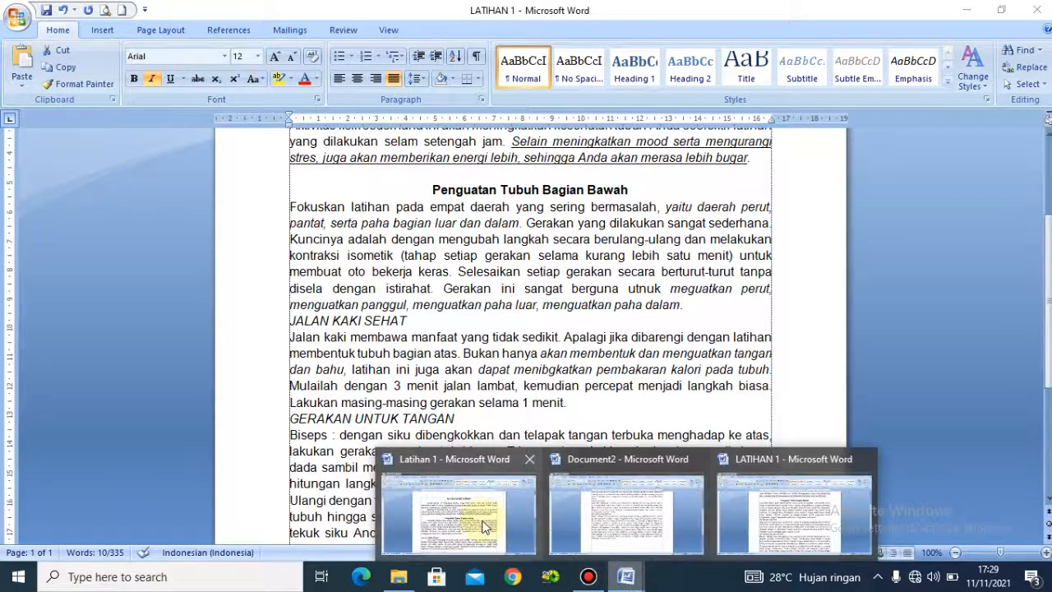
{"action": "left_click", "coordinate": [485, 527]}
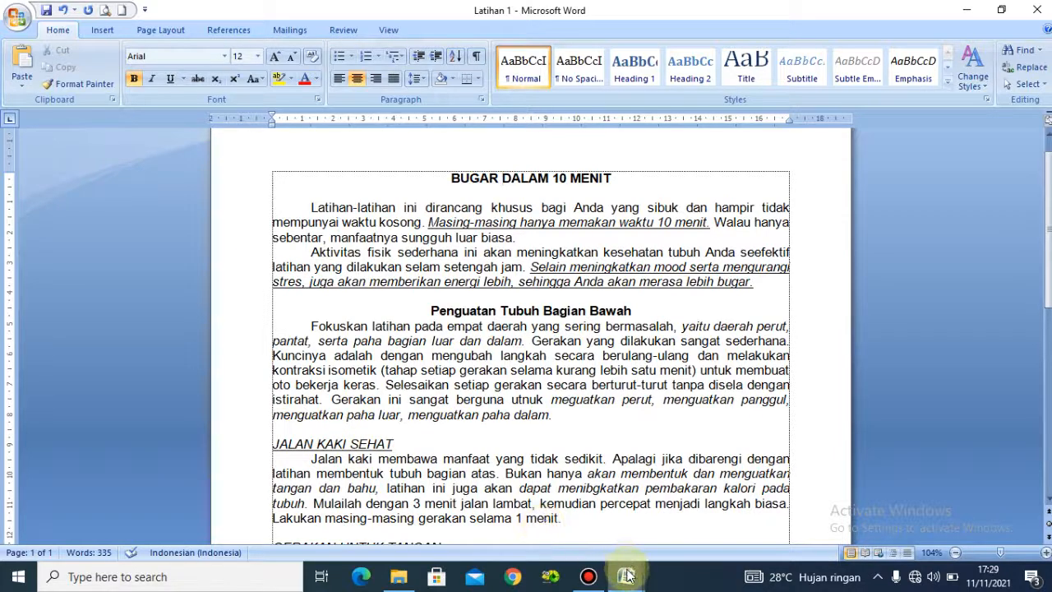
{"action": "mouse_move", "coordinate": [626, 576]}
{"action": "left_click", "coordinate": [792, 526]}
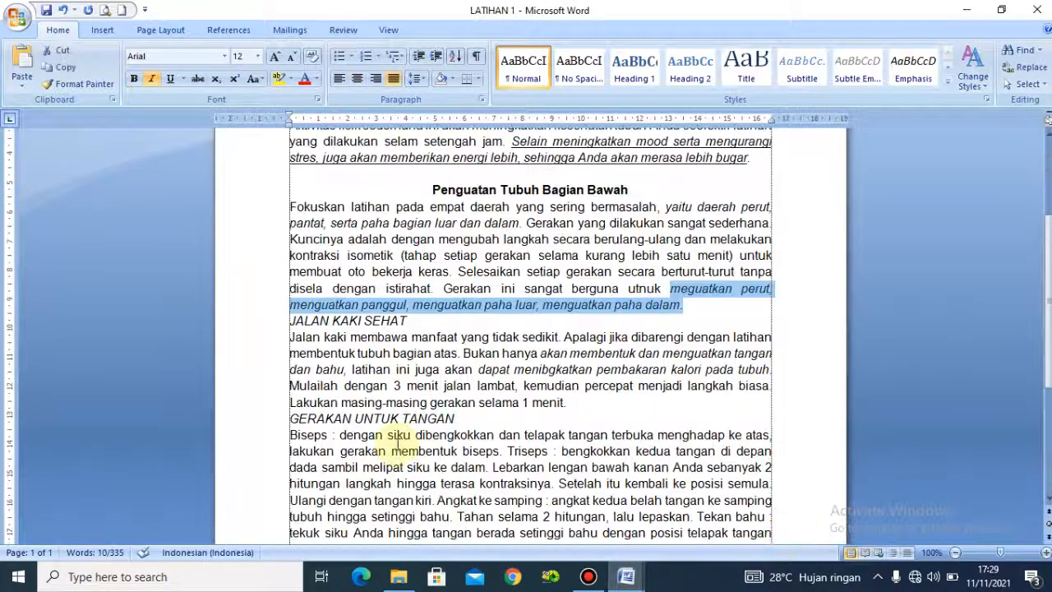
{"action": "left_click", "coordinate": [580, 409]}
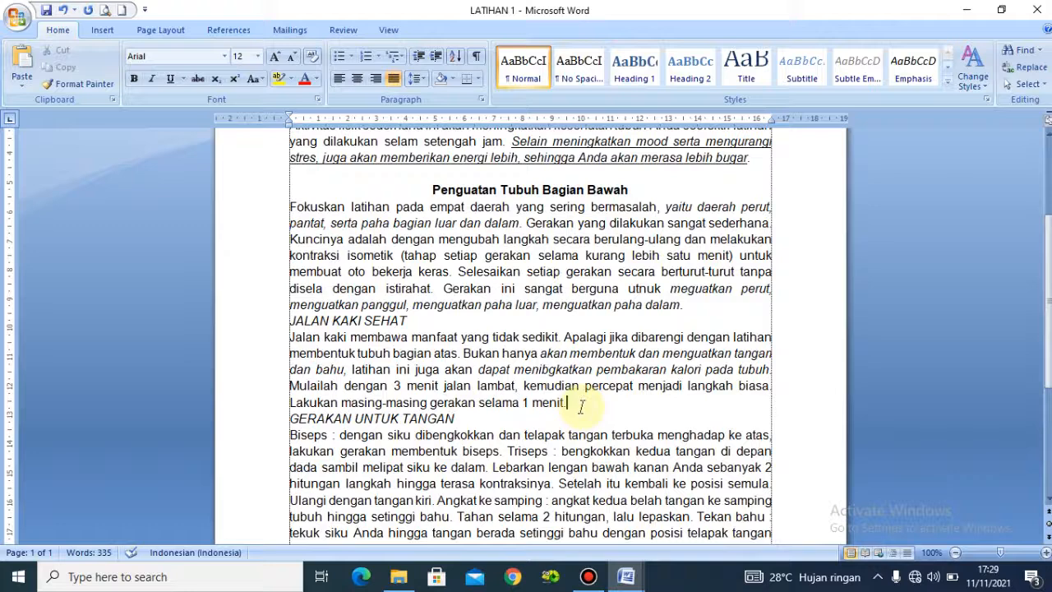
Add a blank line above GERAKAN UNTUK TANGAN and underline that italic heading
{"action": "key", "text": "Return"}
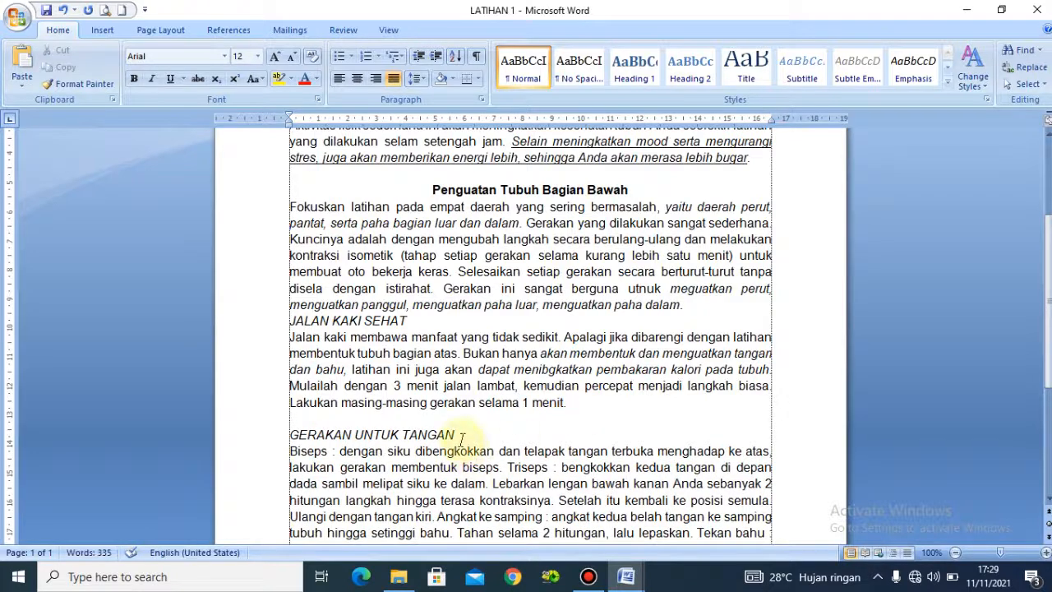
{"action": "left_click_drag", "start_coordinate": [458, 435], "coordinate": [343, 434]}
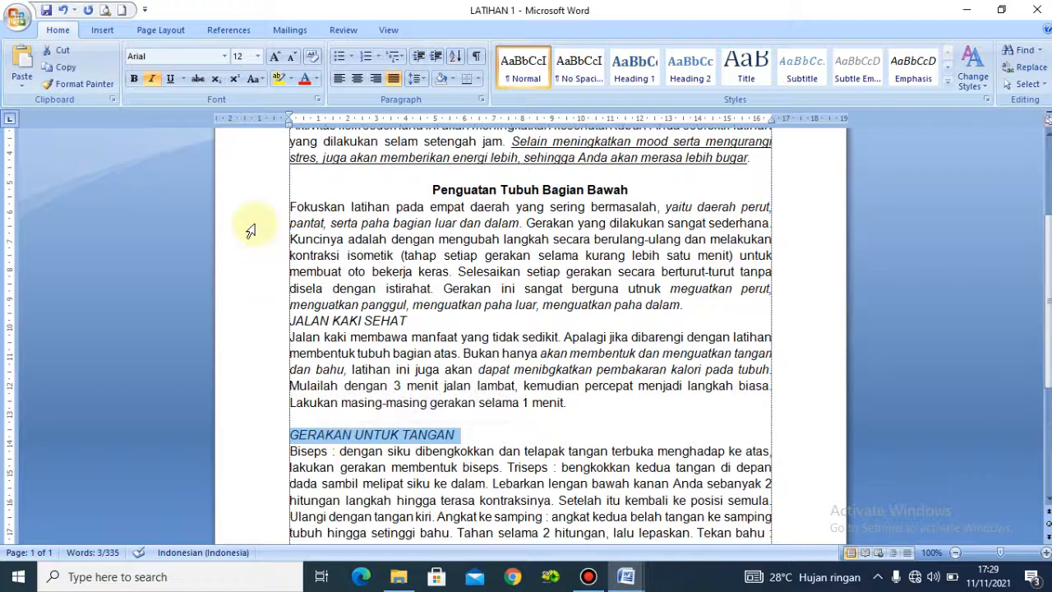
{"action": "left_click", "coordinate": [170, 82]}
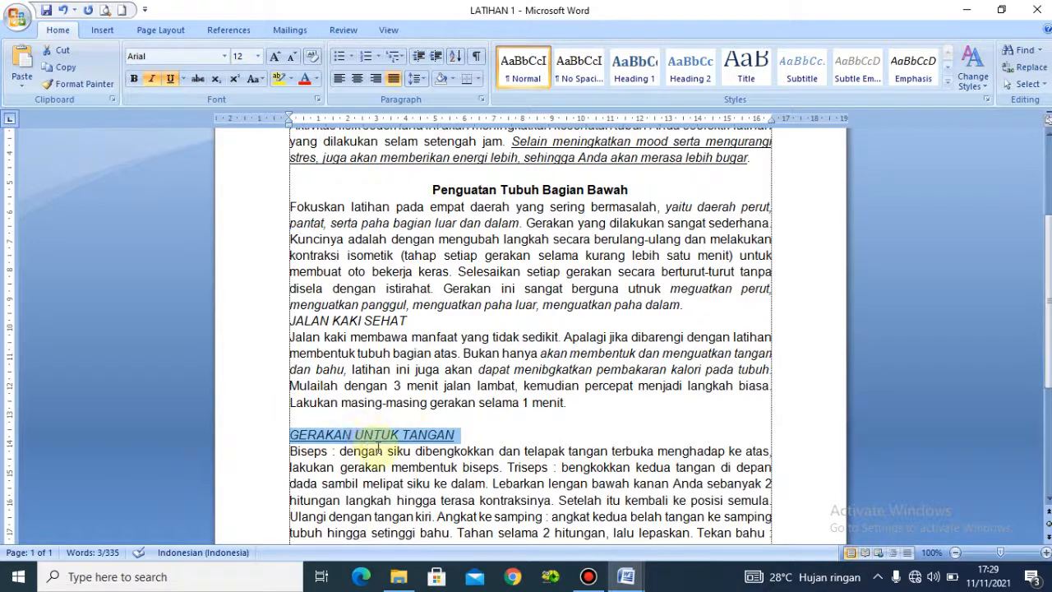
{"action": "left_click", "coordinate": [150, 81]}
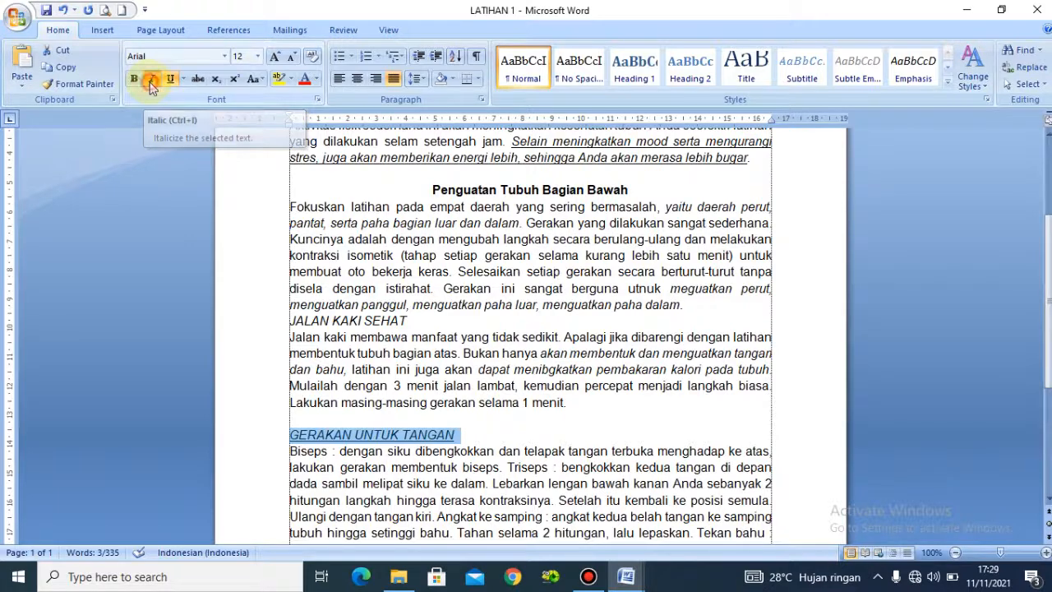
{"action": "left_click", "coordinate": [150, 81]}
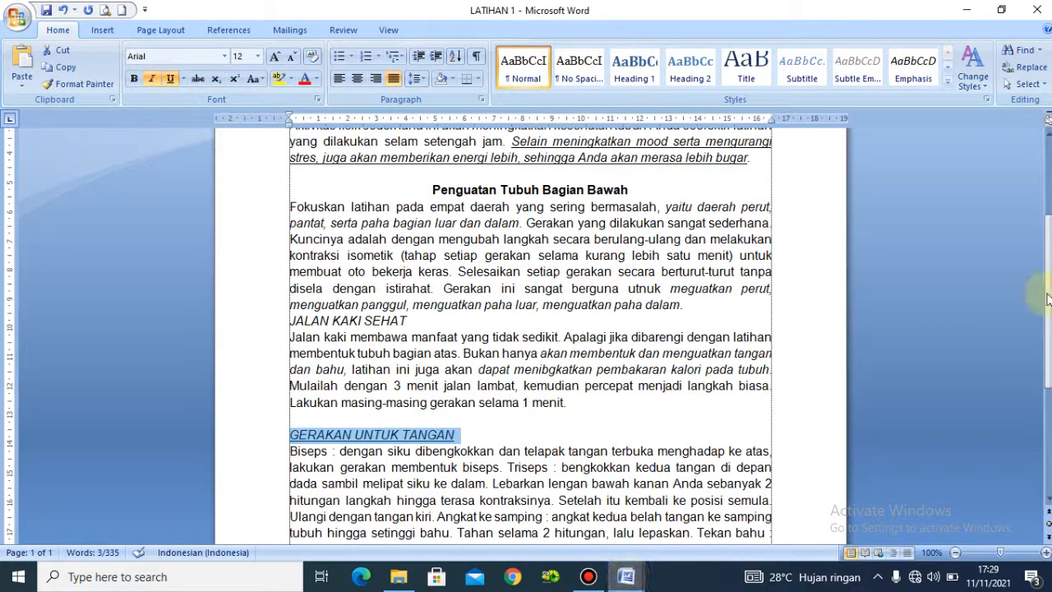
Compare the lower section with the Latihan 1 reference, then return and deselect the heading
{"action": "scroll", "coordinate": [1045, 329], "scroll_direction": "down", "scroll_amount": 1}
{"action": "scroll", "coordinate": [723, 452], "scroll_direction": "down", "scroll_amount": 2}
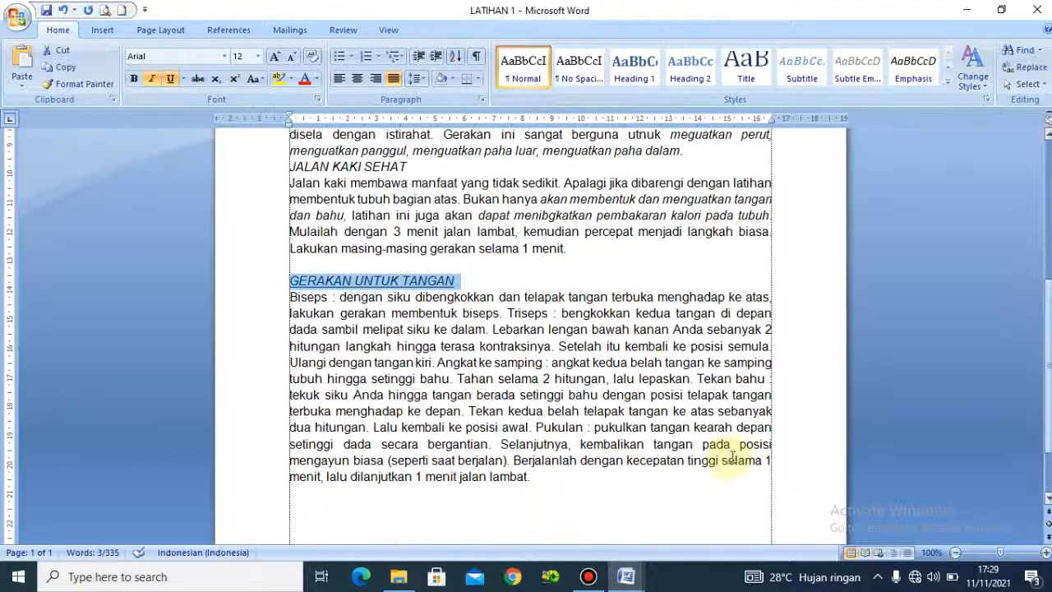
{"action": "left_click", "coordinate": [622, 575]}
{"action": "left_click", "coordinate": [461, 526]}
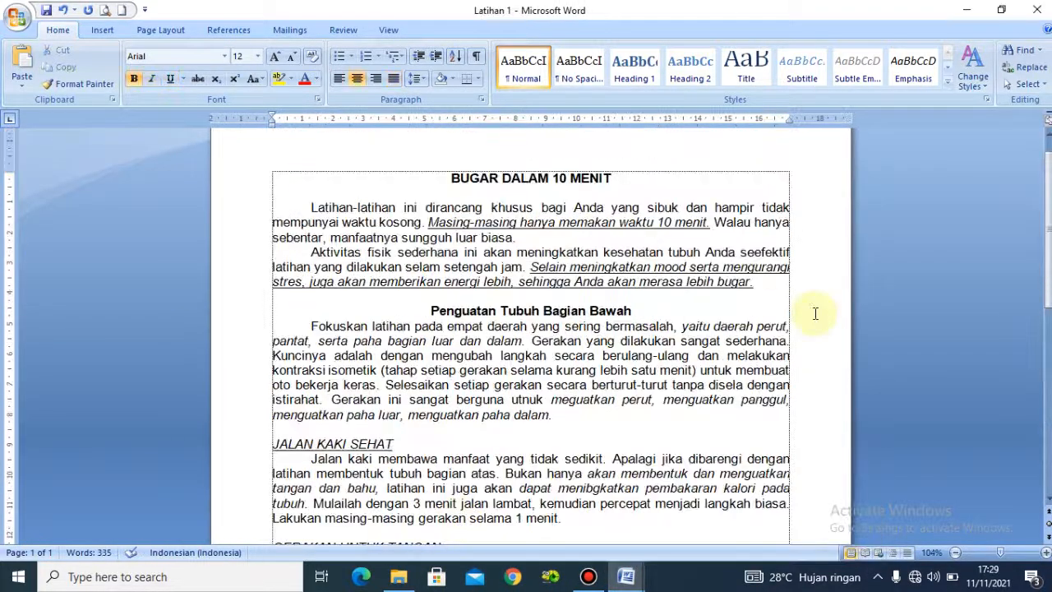
{"action": "left_click_drag", "start_coordinate": [1051, 210], "coordinate": [1050, 275]}
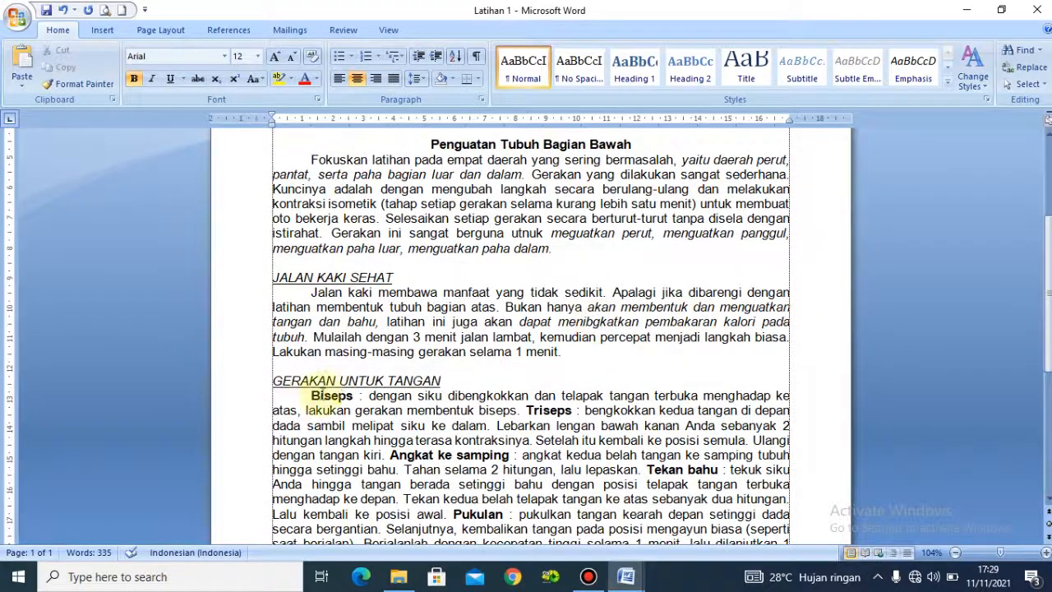
{"action": "mouse_move", "coordinate": [629, 579]}
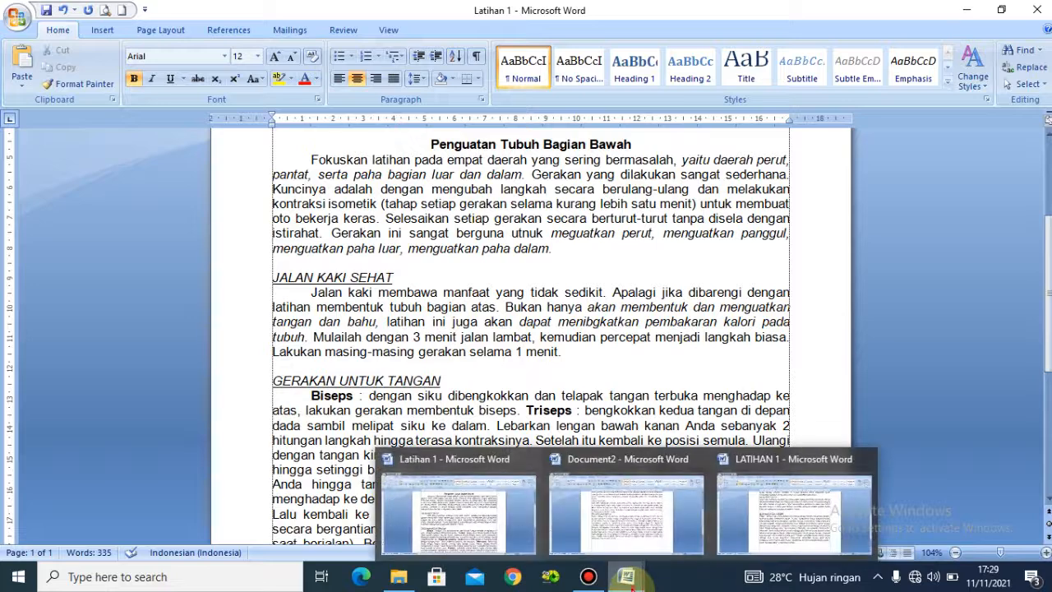
{"action": "left_click", "coordinate": [812, 518]}
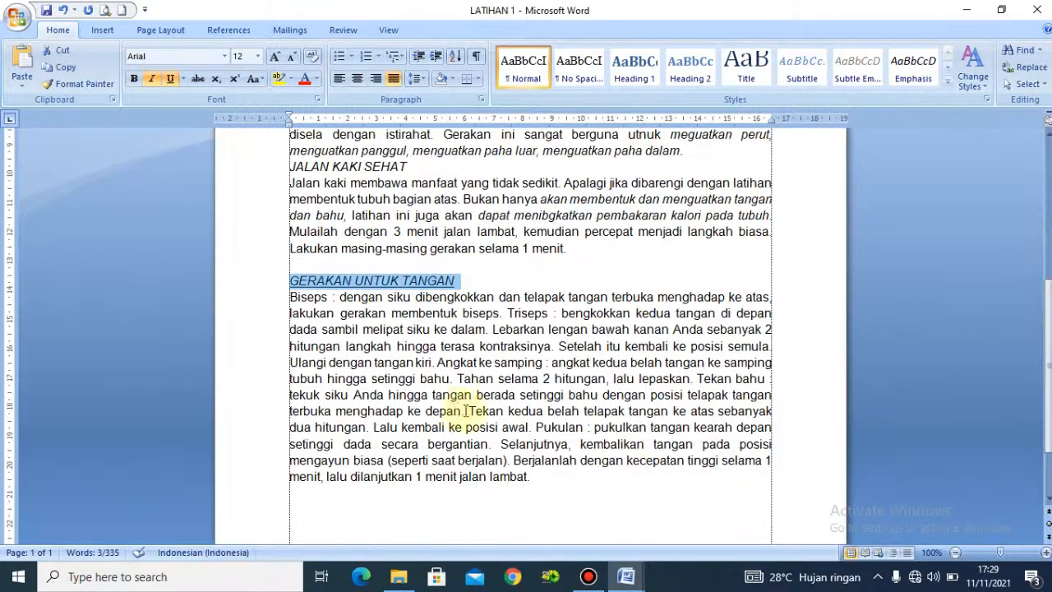
{"action": "left_click", "coordinate": [511, 366]}
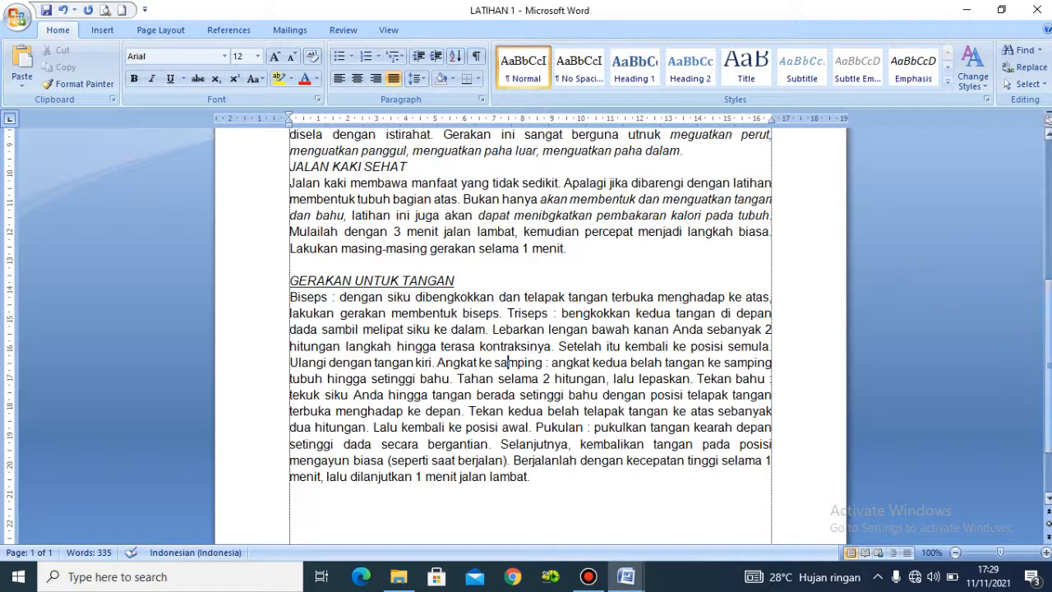
{"action": "left_click_drag", "start_coordinate": [1049, 340], "coordinate": [1048, 261]}
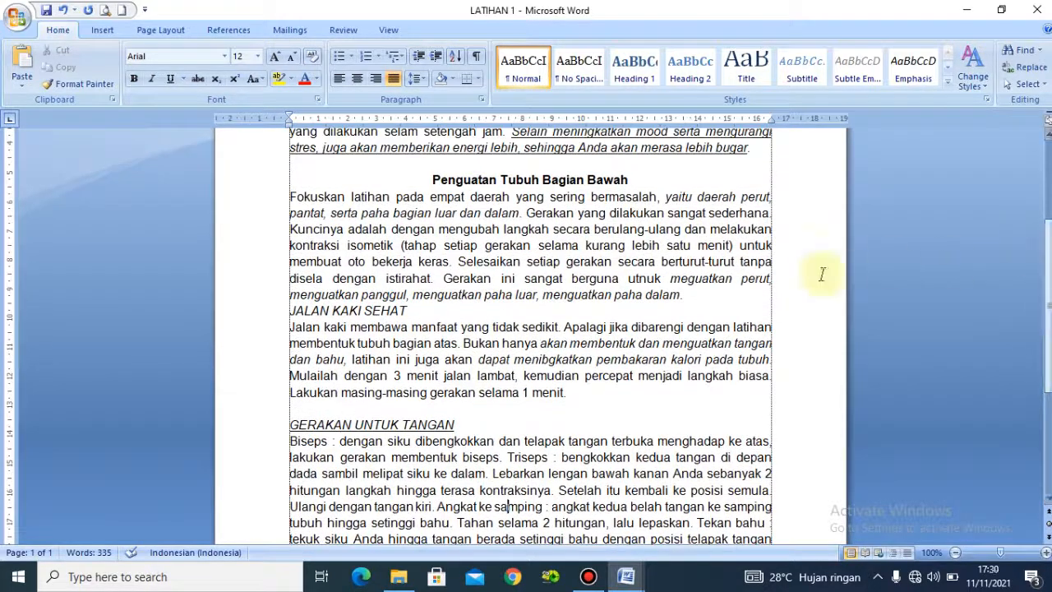
Add a blank line after 'paha dalam.' and underline the JALAN KAKI SEHAT heading
{"action": "left_click", "coordinate": [706, 297]}
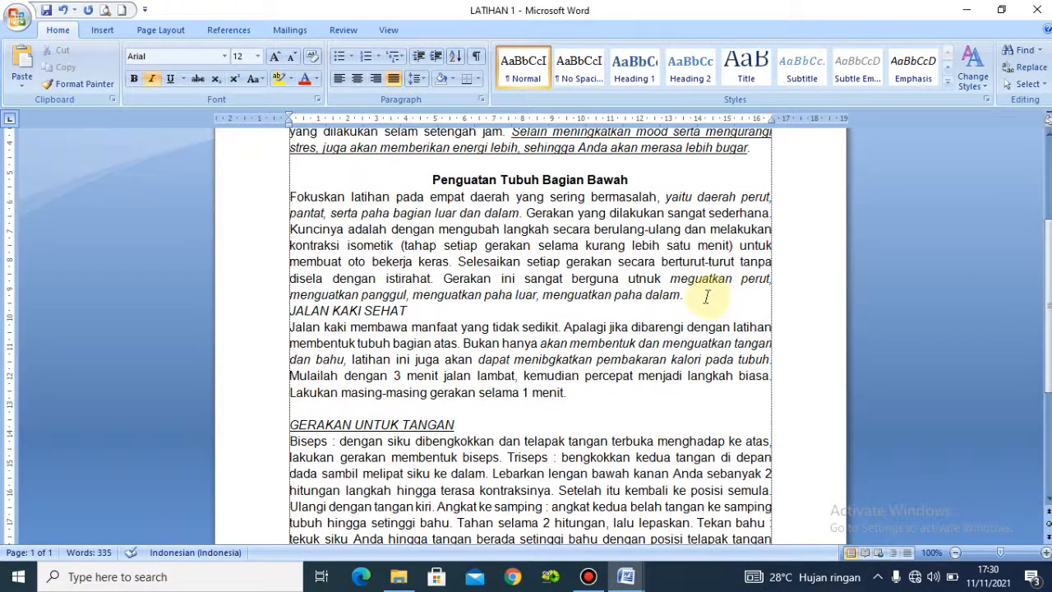
{"action": "key", "text": "Return"}
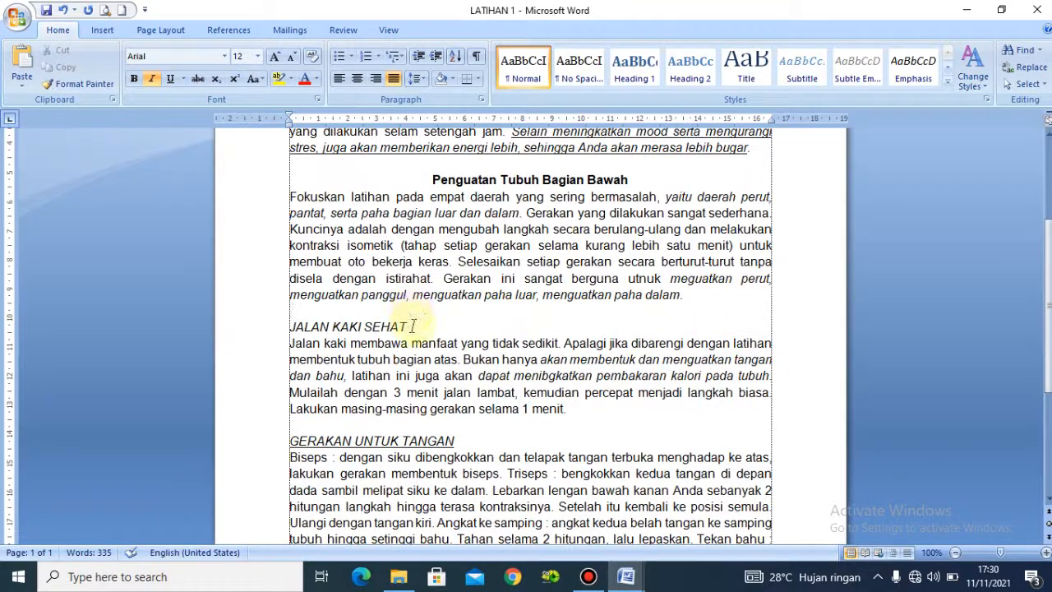
{"action": "left_click_drag", "start_coordinate": [411, 326], "coordinate": [304, 321]}
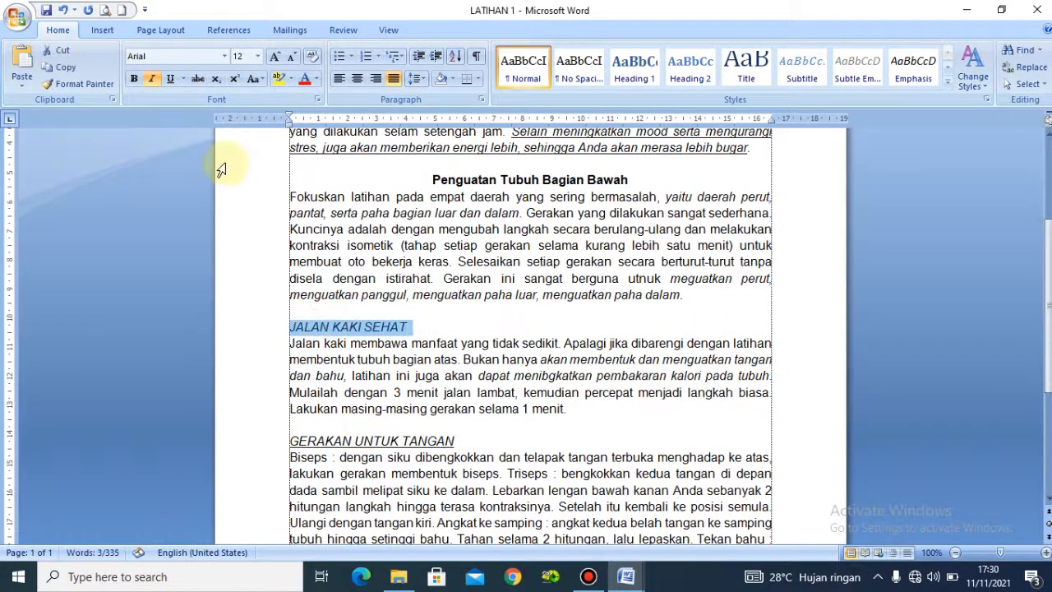
{"action": "left_click", "coordinate": [170, 80]}
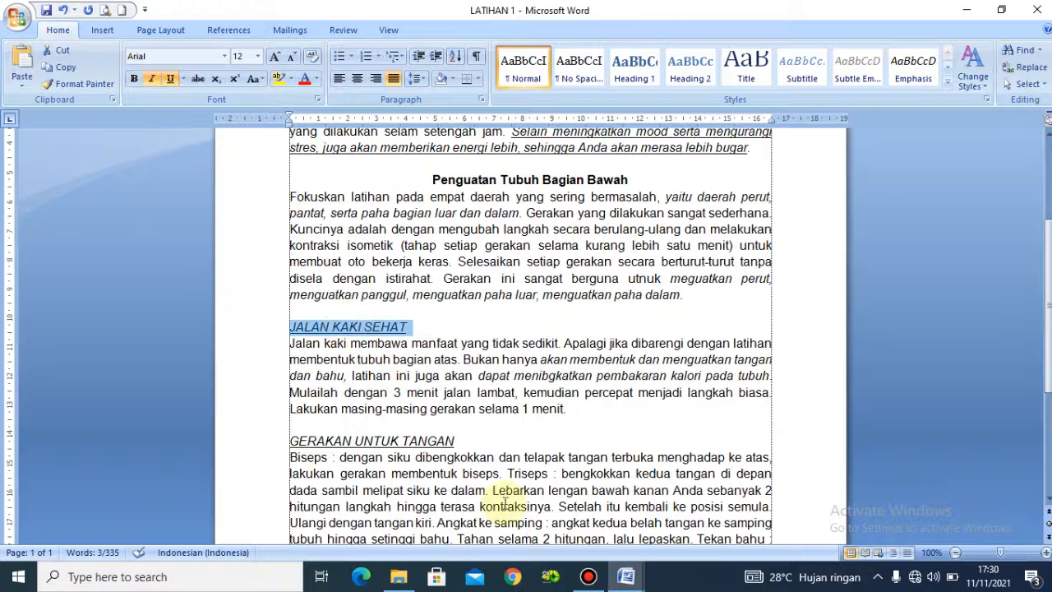
{"action": "left_click", "coordinate": [626, 576]}
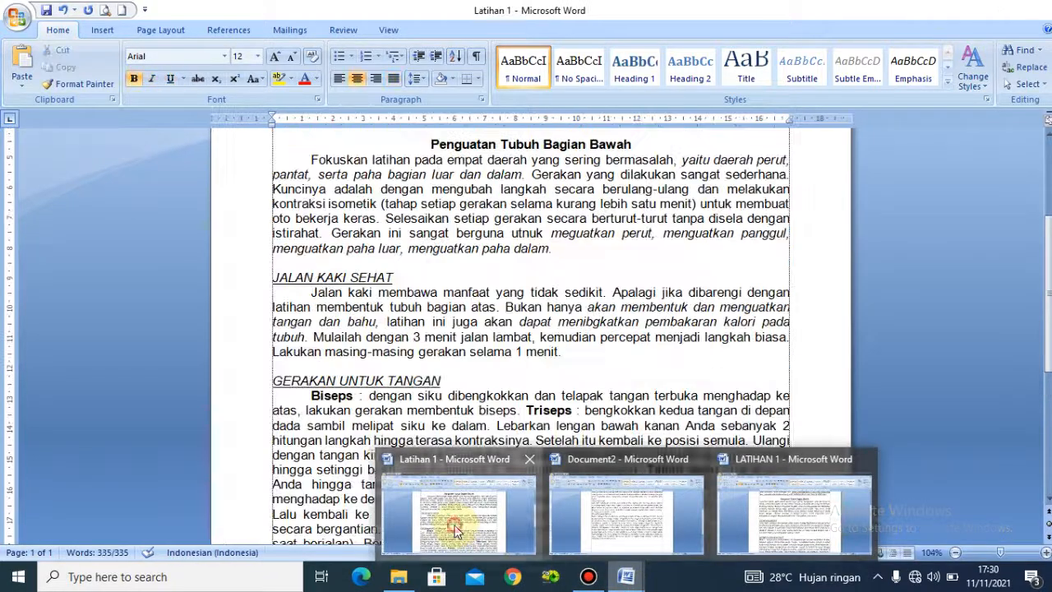
Scroll through the reference's bold exercise terms, then go back to LATIHAN 1 and scroll down
{"action": "left_click", "coordinate": [456, 531]}
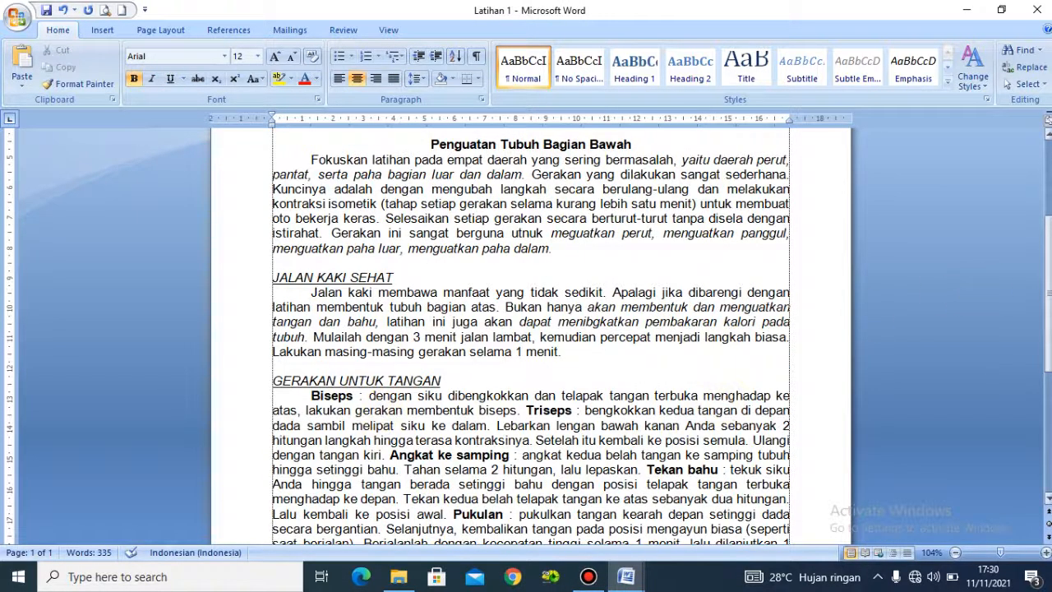
{"action": "left_click_drag", "start_coordinate": [1048, 293], "coordinate": [1049, 337]}
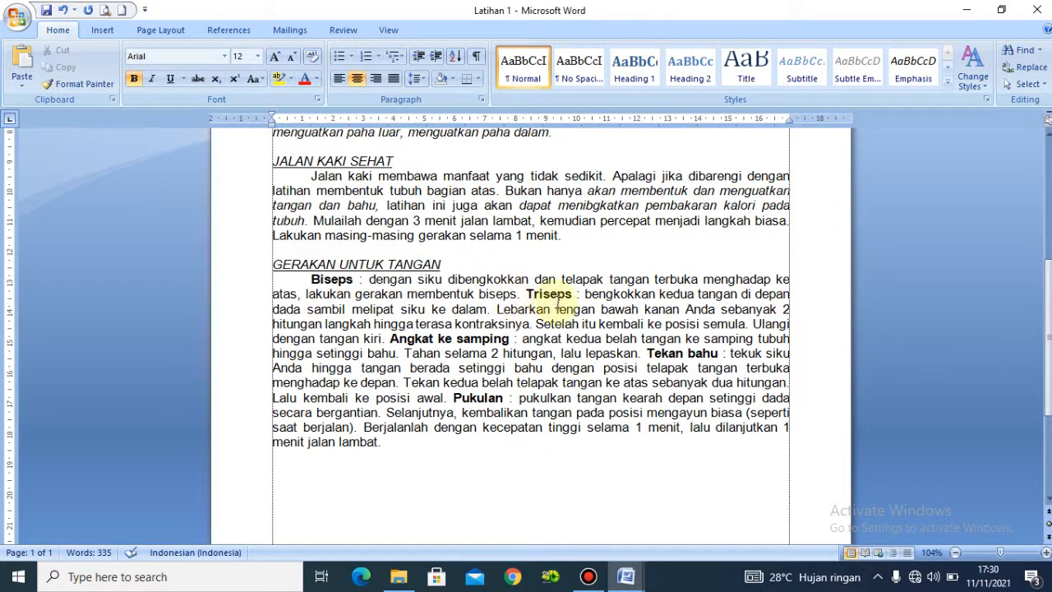
{"action": "left_click", "coordinate": [626, 578]}
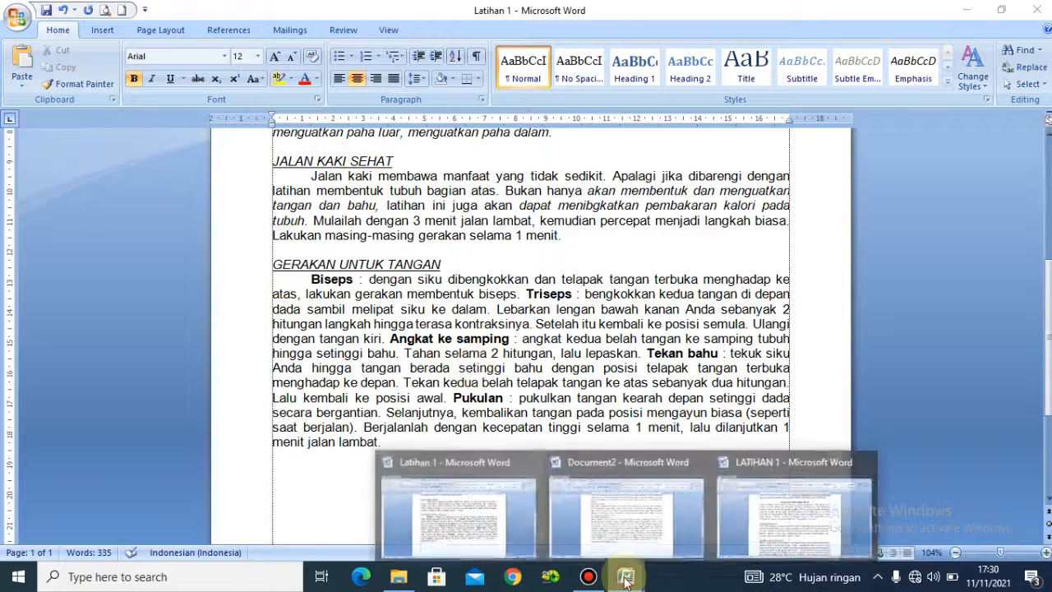
{"action": "left_click", "coordinate": [791, 516]}
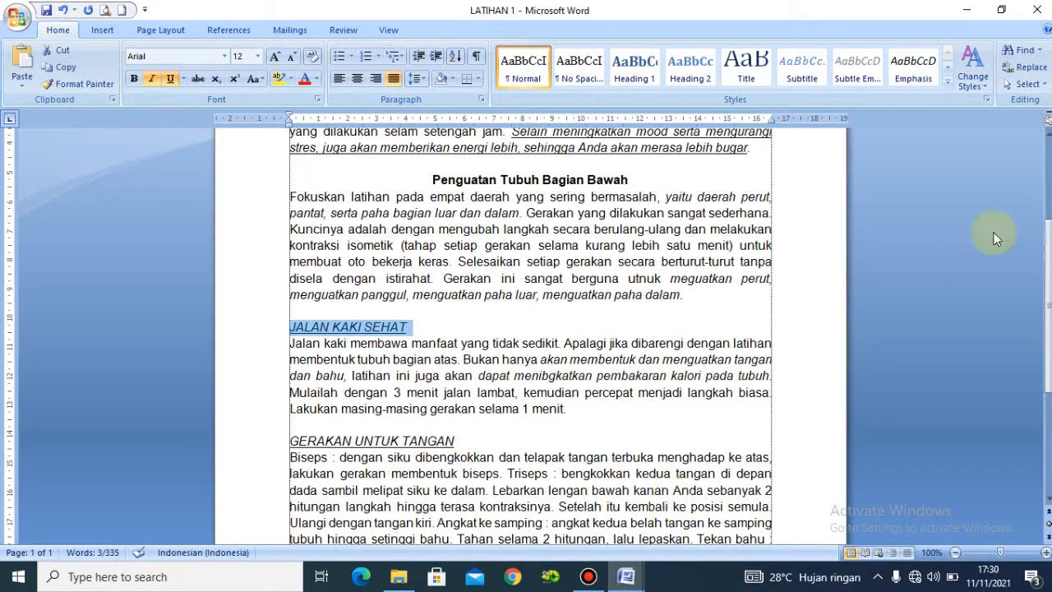
{"action": "scroll", "coordinate": [970, 272], "scroll_direction": "down", "scroll_amount": 2}
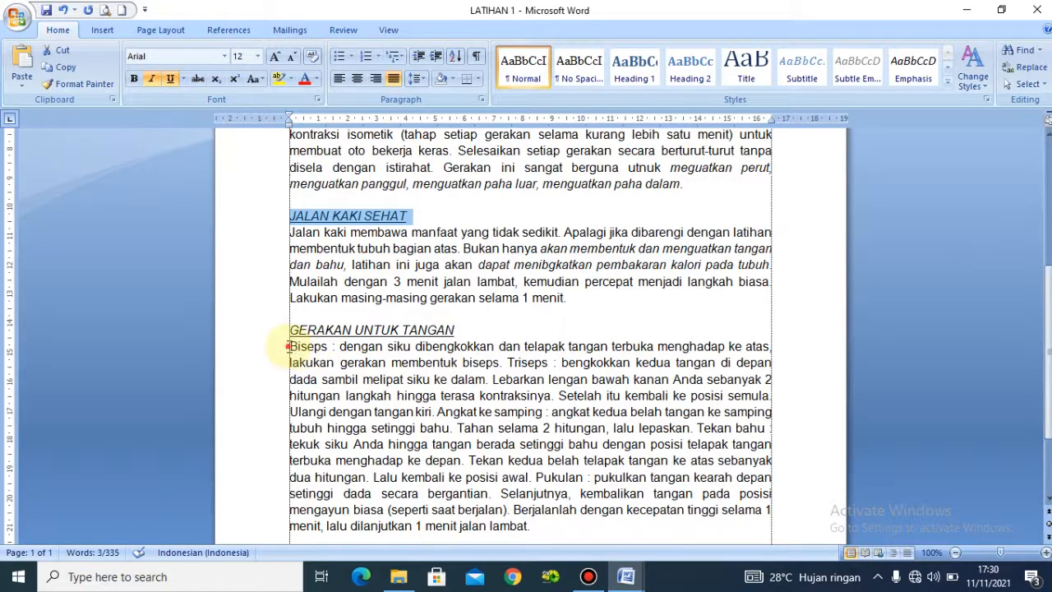
Make the exercise terms Biseps and Triseps bold
{"action": "left_click_drag", "start_coordinate": [289, 346], "coordinate": [330, 349]}
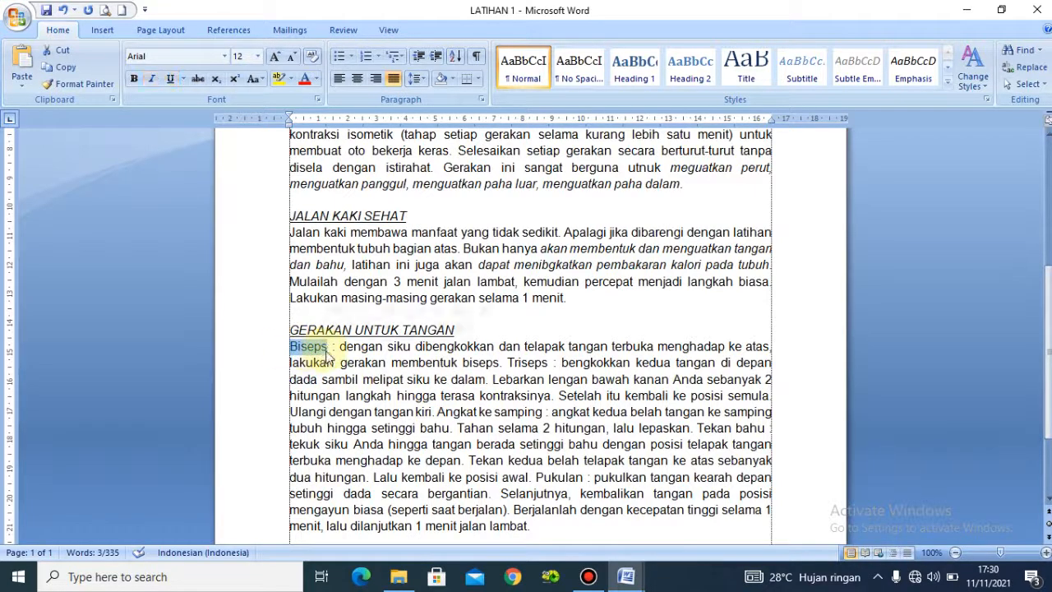
{"action": "key", "text": "ctrl+b"}
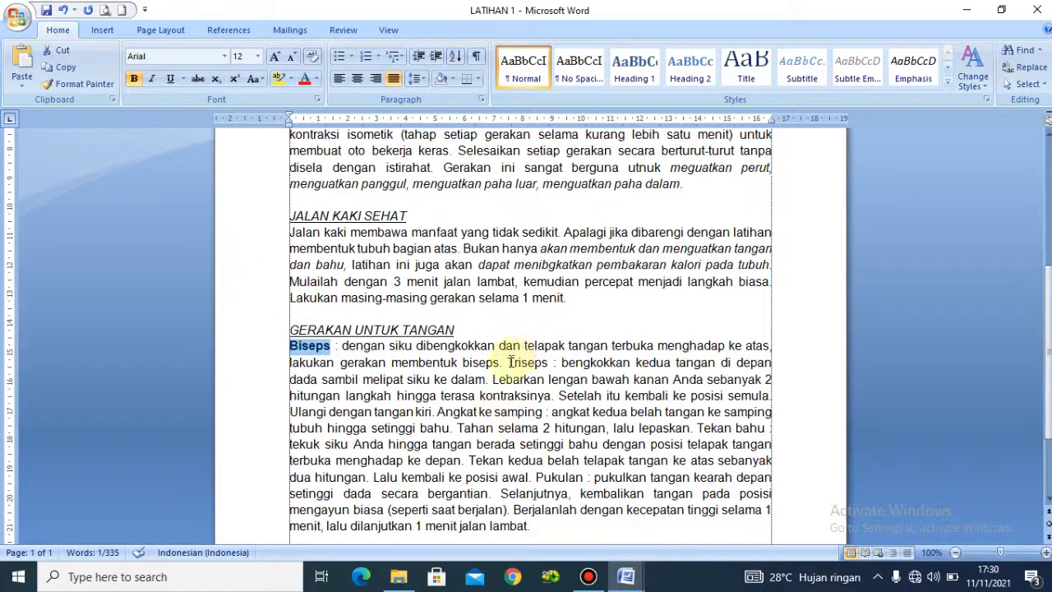
{"action": "left_click_drag", "start_coordinate": [508, 362], "coordinate": [542, 368]}
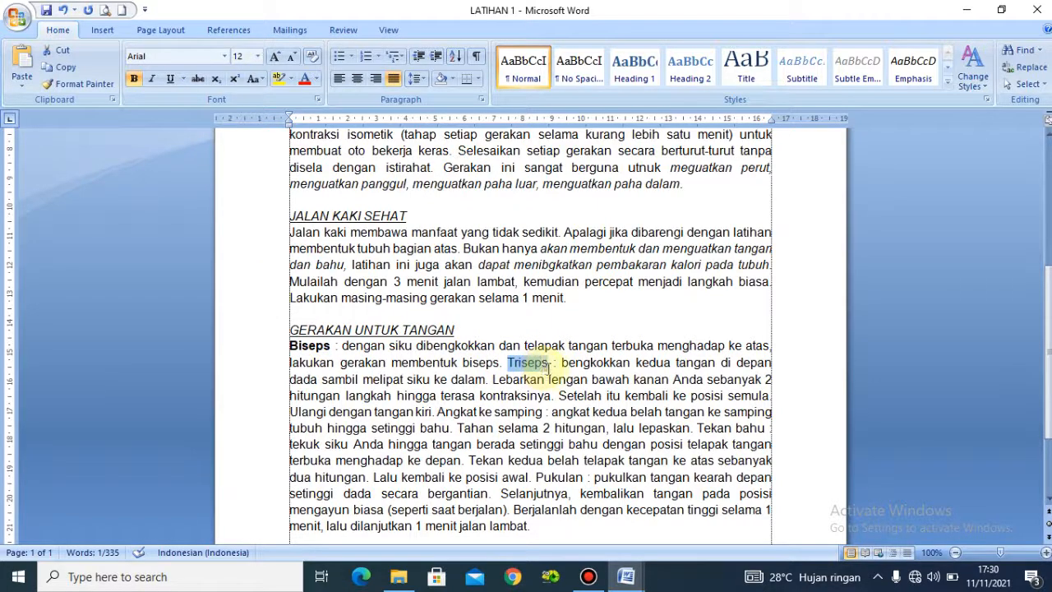
{"action": "key", "text": "ctrl+b"}
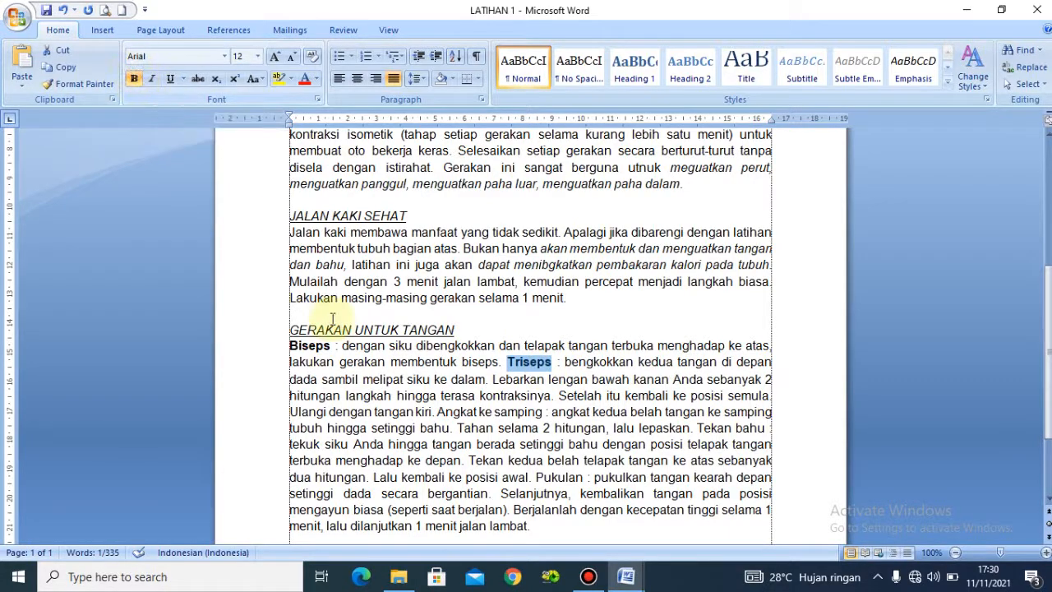
After checking the reference, bold the terms Angkat ke samping and Pukulan
{"action": "left_click", "coordinate": [629, 580]}
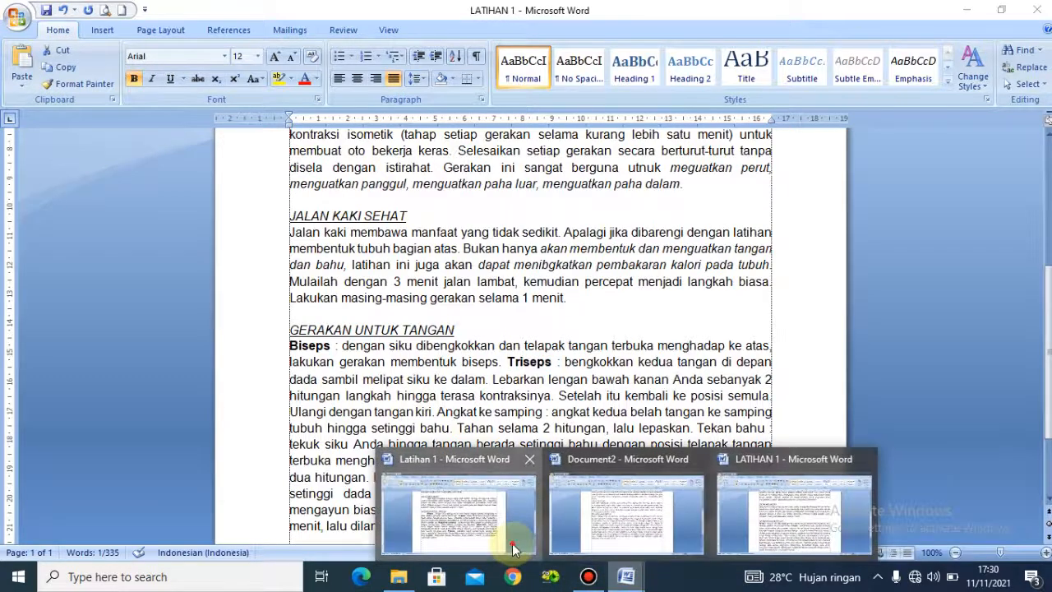
{"action": "left_click", "coordinate": [512, 543]}
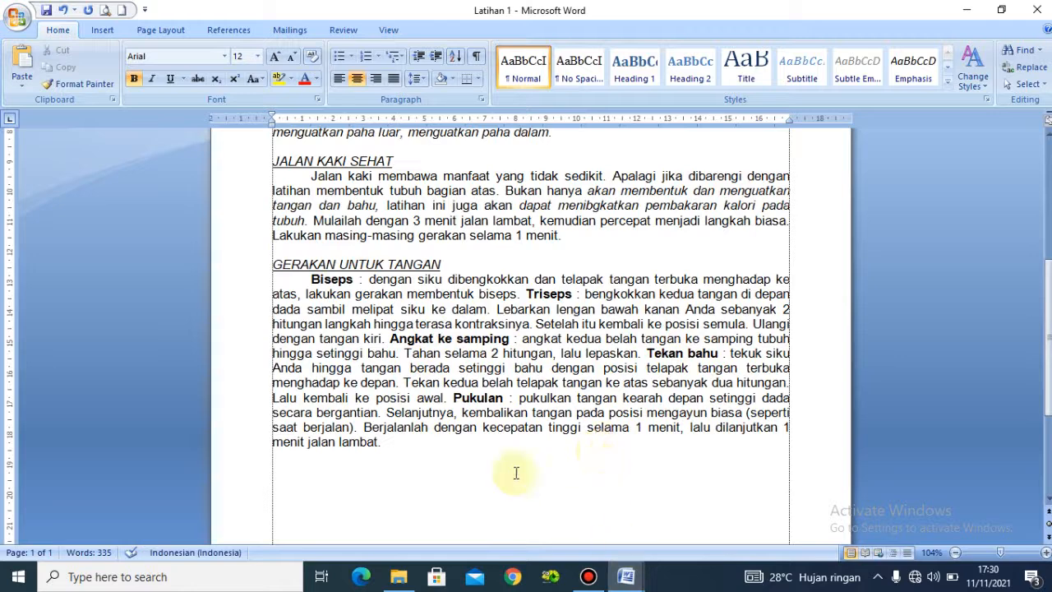
{"action": "mouse_move", "coordinate": [633, 580]}
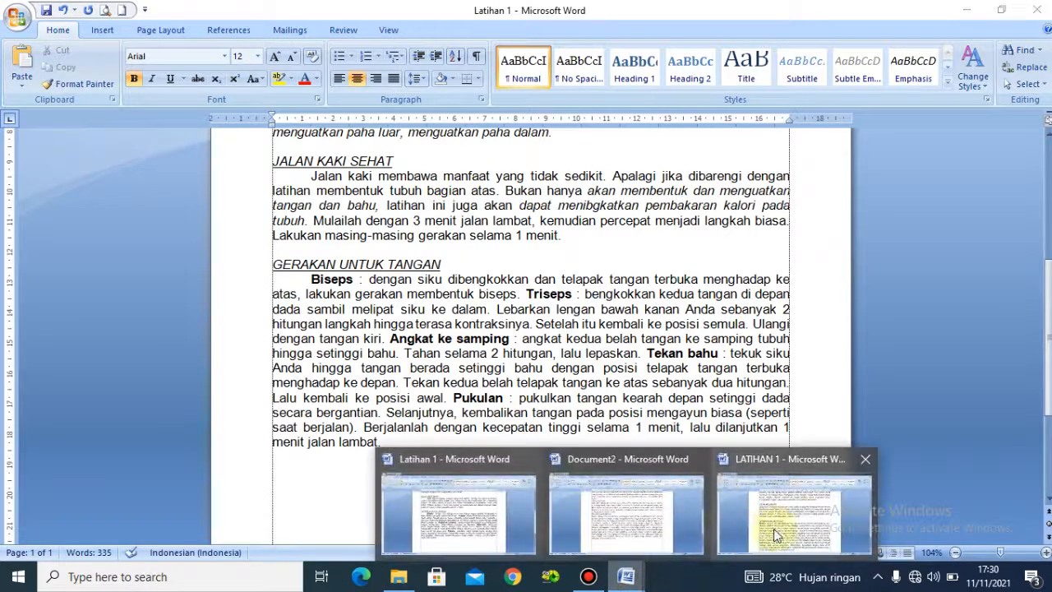
{"action": "left_click", "coordinate": [807, 517]}
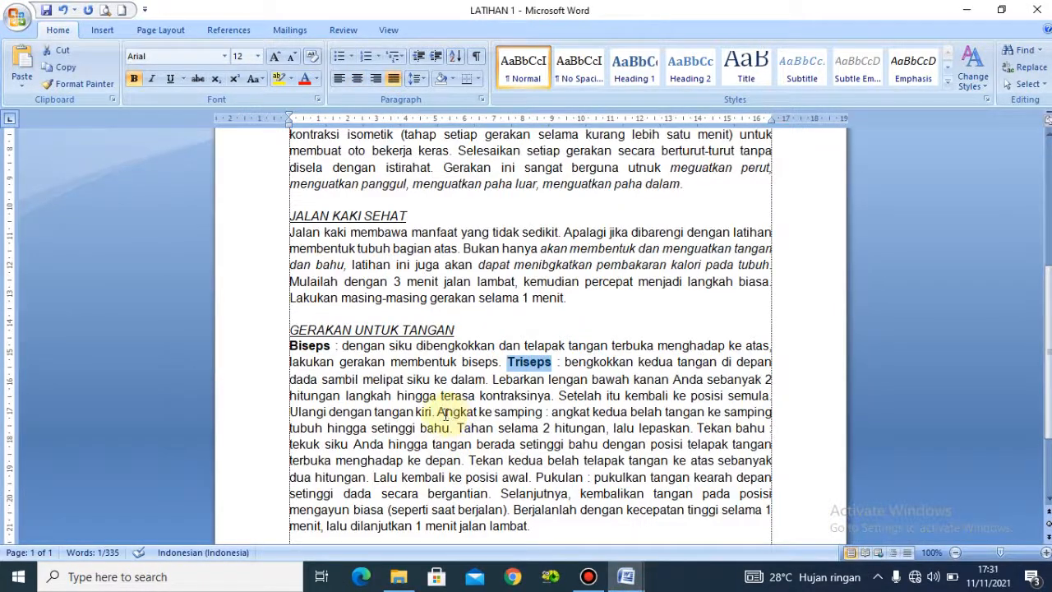
{"action": "left_click_drag", "start_coordinate": [437, 412], "coordinate": [515, 413]}
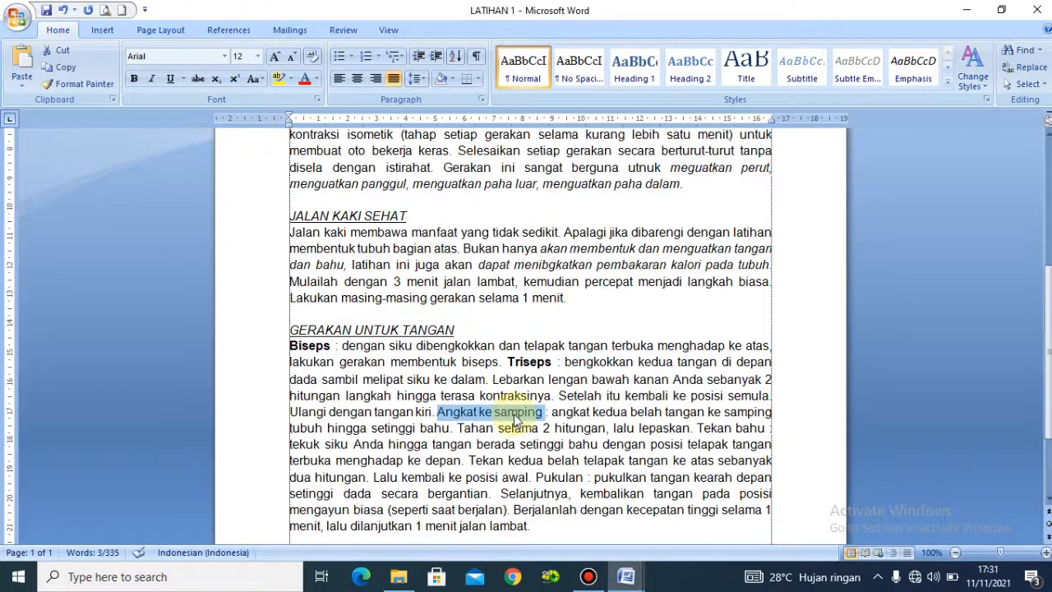
{"action": "key", "text": "ctrl+b"}
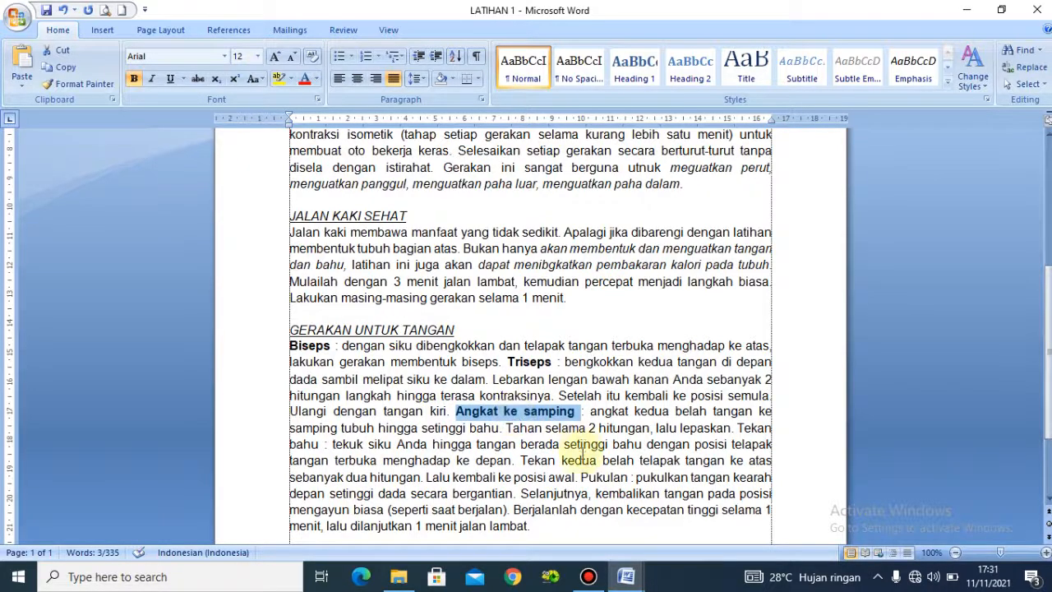
{"action": "left_click_drag", "start_coordinate": [581, 476], "coordinate": [617, 477]}
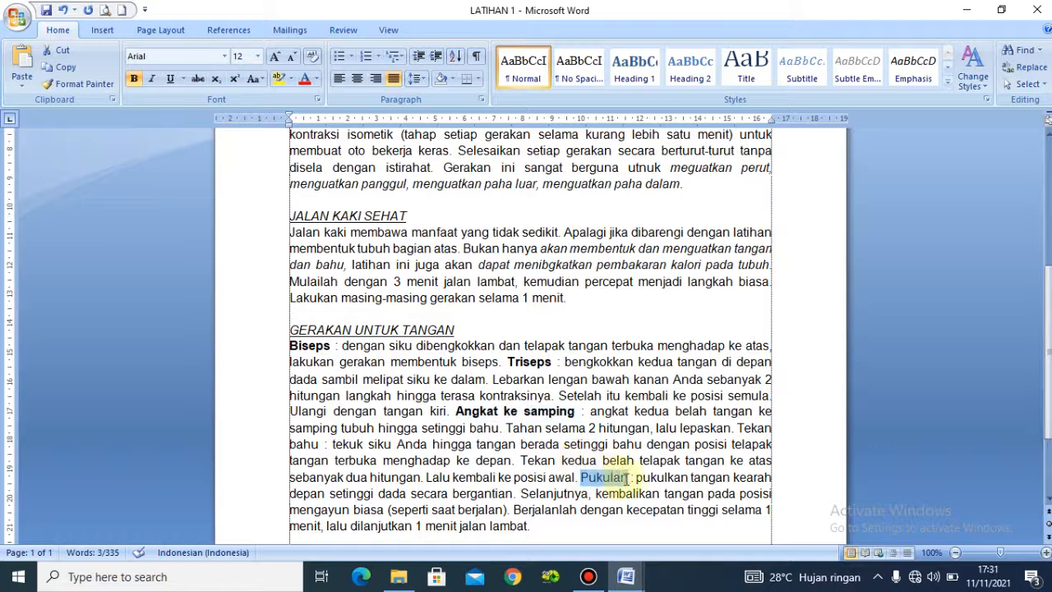
{"action": "key", "text": "ctrl+b"}
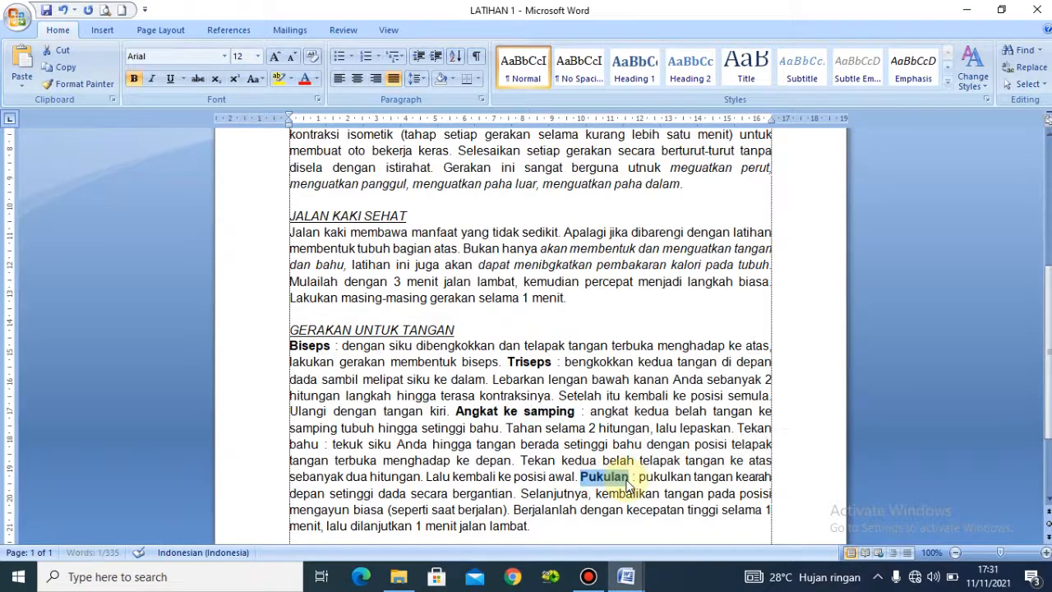
After rechecking the reference, bold the term Tekan bahu and clear the selection
{"action": "mouse_move", "coordinate": [625, 577]}
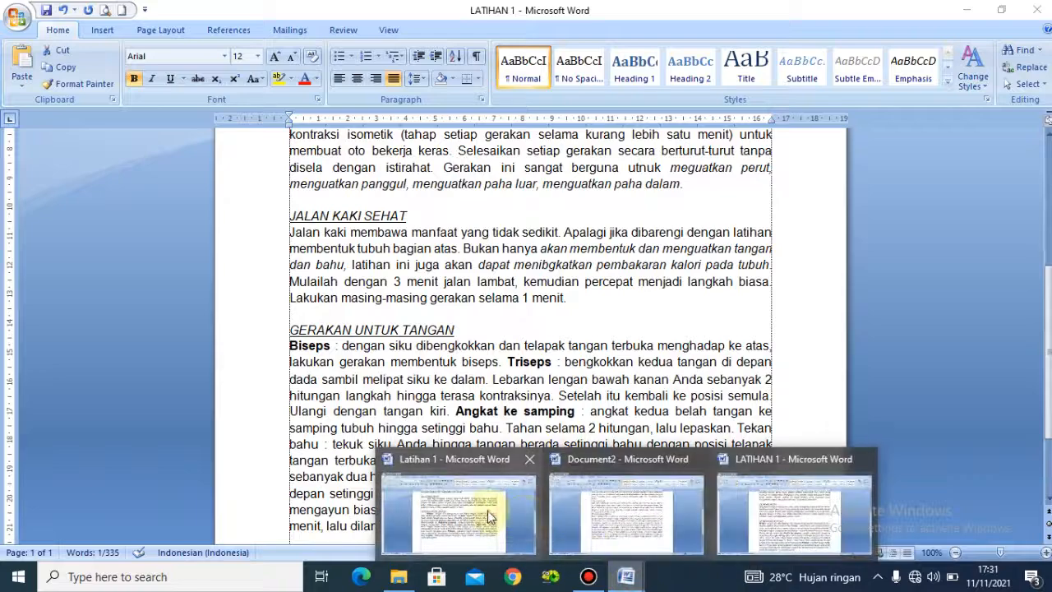
{"action": "left_click", "coordinate": [488, 511]}
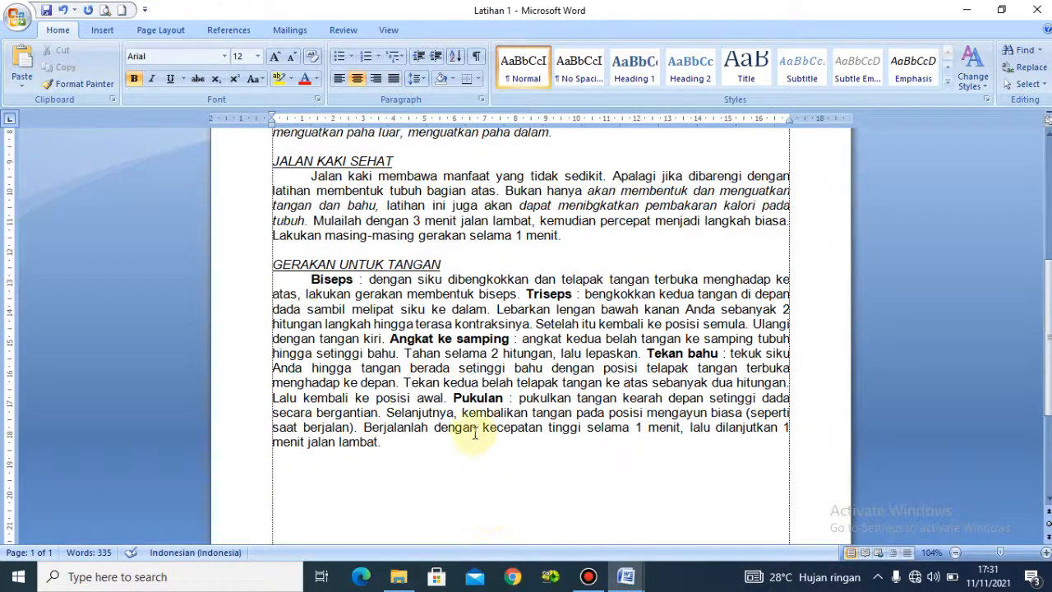
{"action": "mouse_move", "coordinate": [633, 581]}
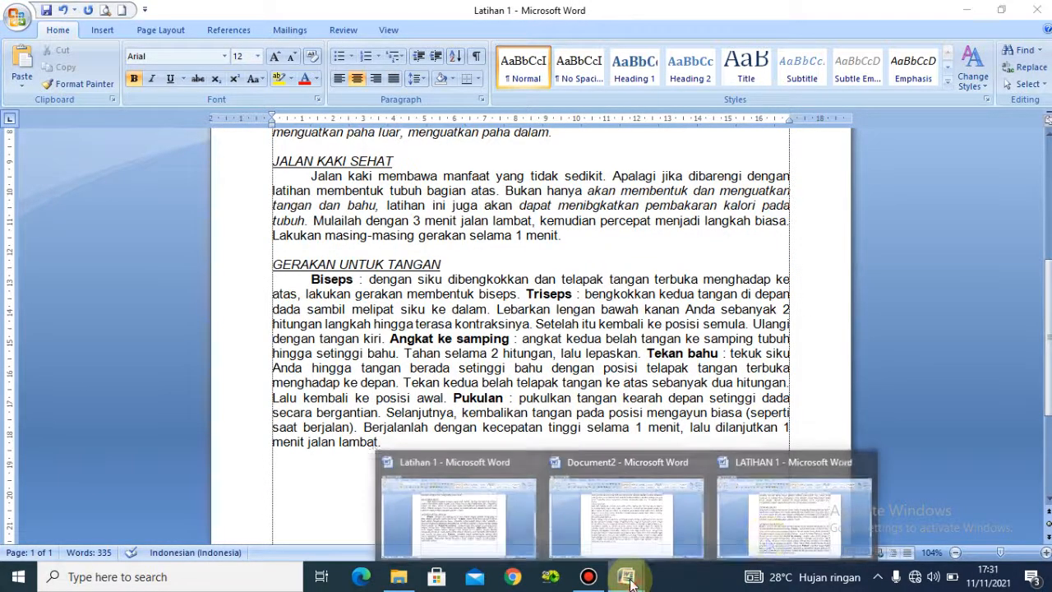
{"action": "left_click", "coordinate": [787, 533]}
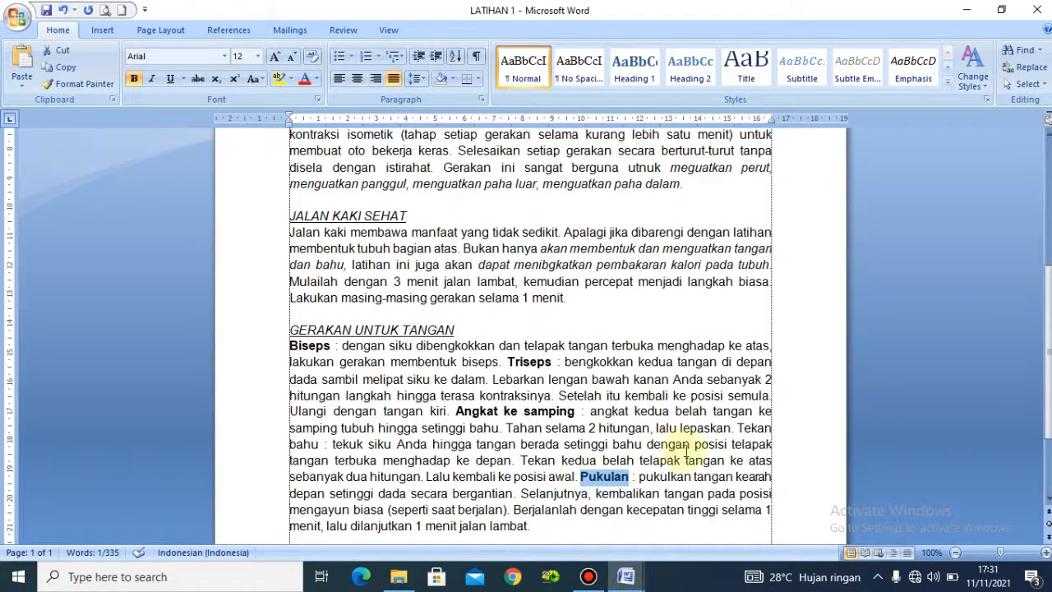
{"action": "left_click", "coordinate": [738, 428]}
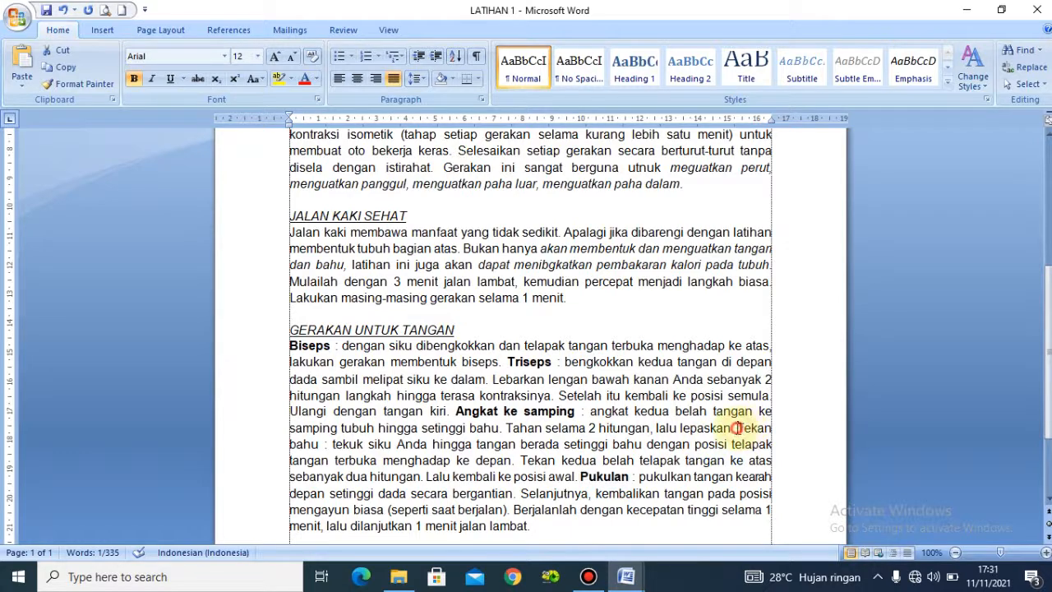
{"action": "left_click_drag", "start_coordinate": [749, 429], "coordinate": [309, 447]}
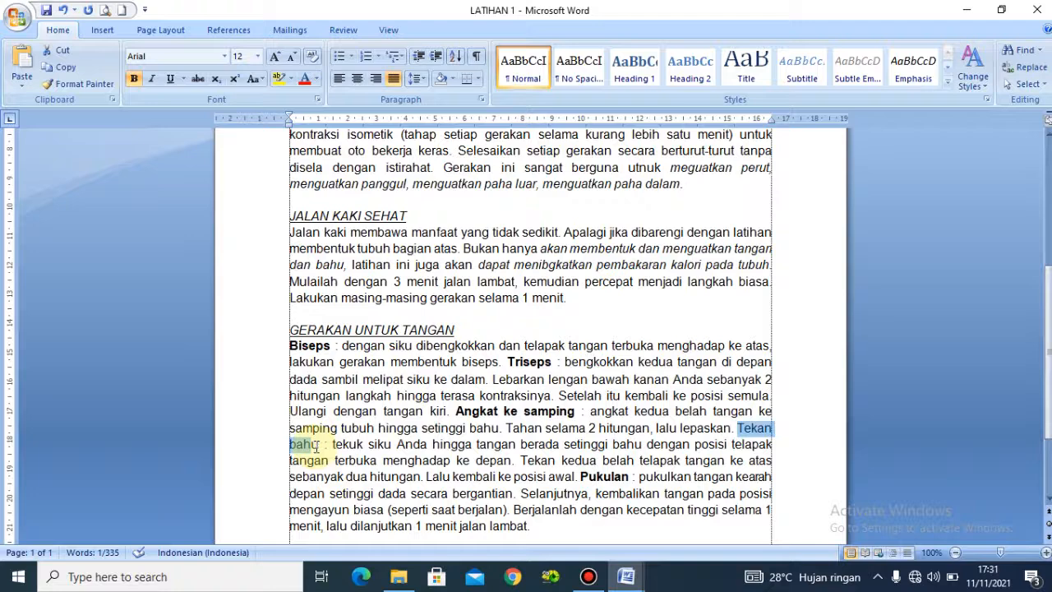
{"action": "key", "text": "ctrl+b"}
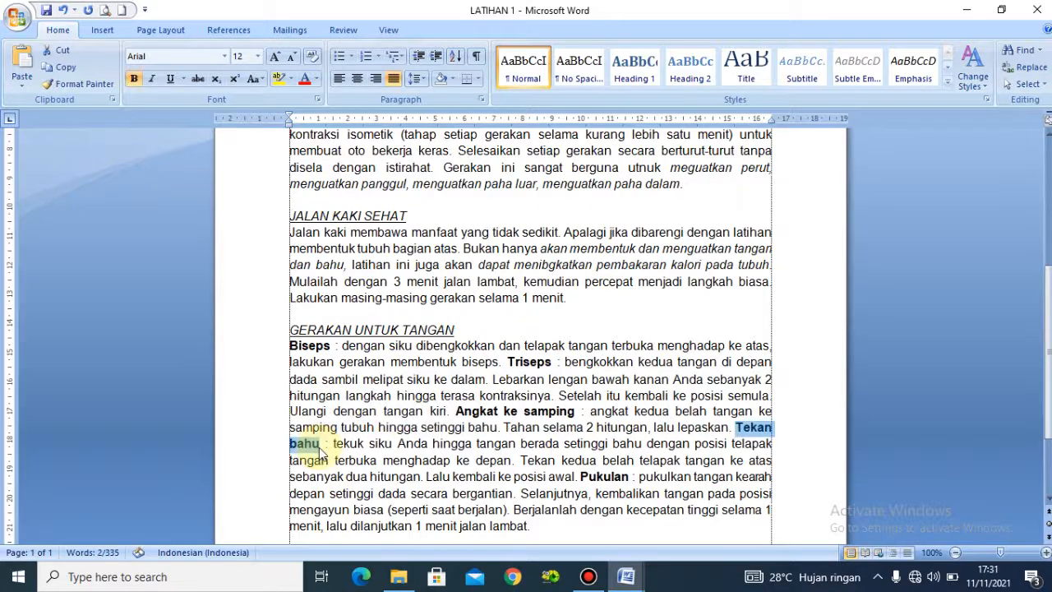
{"action": "left_click_drag", "start_coordinate": [431, 445], "coordinate": [451, 461]}
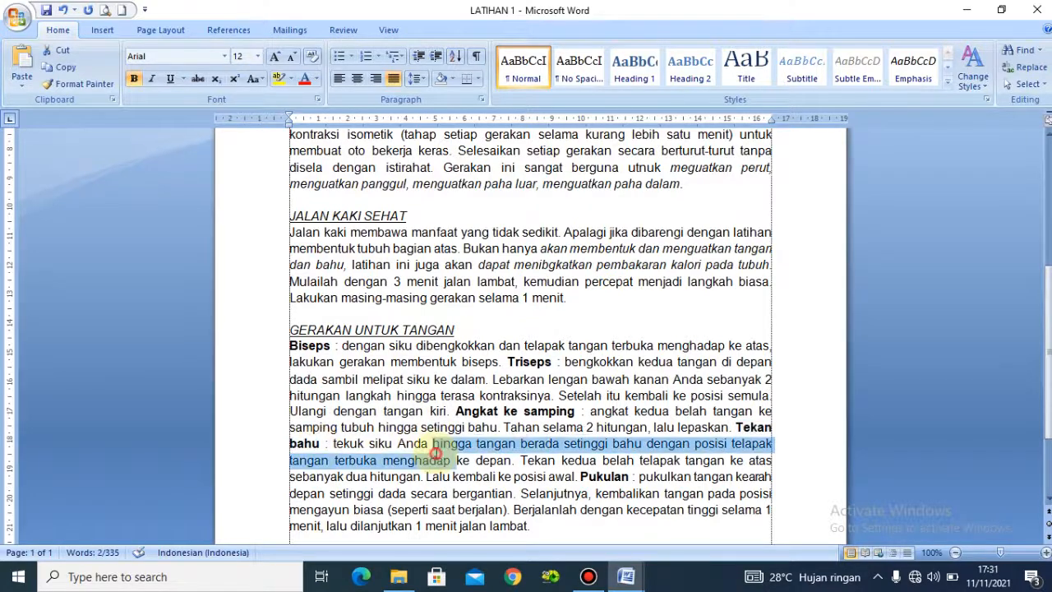
{"action": "left_click", "coordinate": [519, 363]}
{"action": "left_click_drag", "start_coordinate": [1051, 374], "coordinate": [1050, 289]}
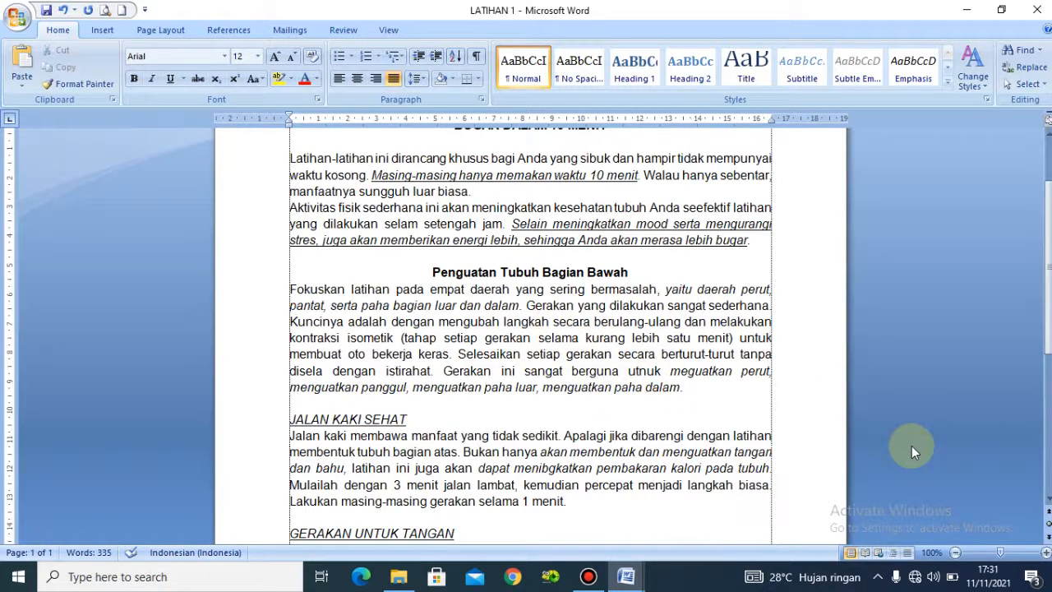
Fix the misspelled 'utnuk' before 'meguatkan perut' so it reads 'untuk'
{"action": "key", "text": "BackSpace"}
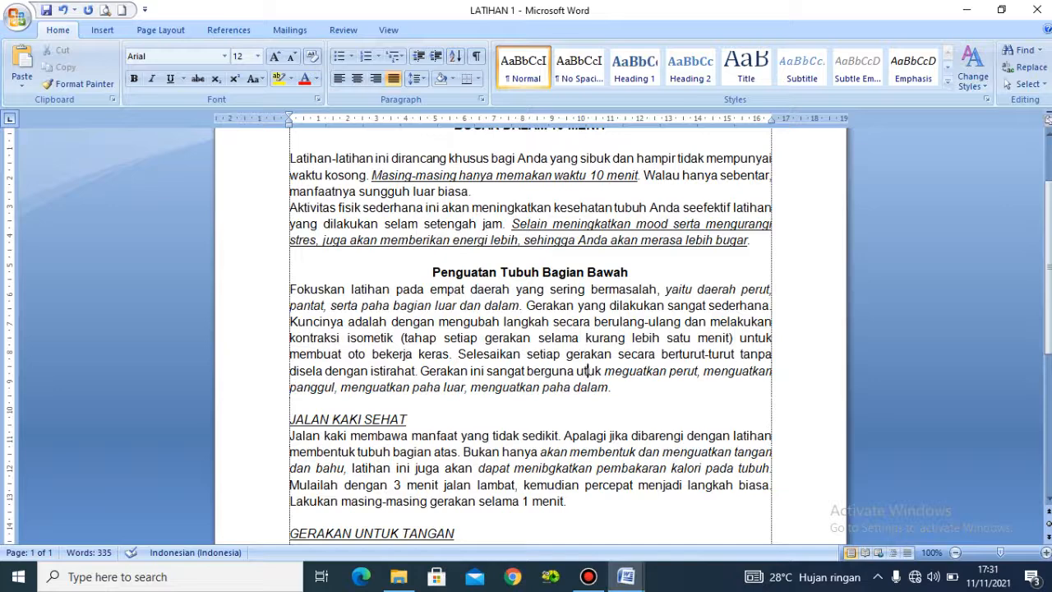
{"action": "key", "text": "Delete"}
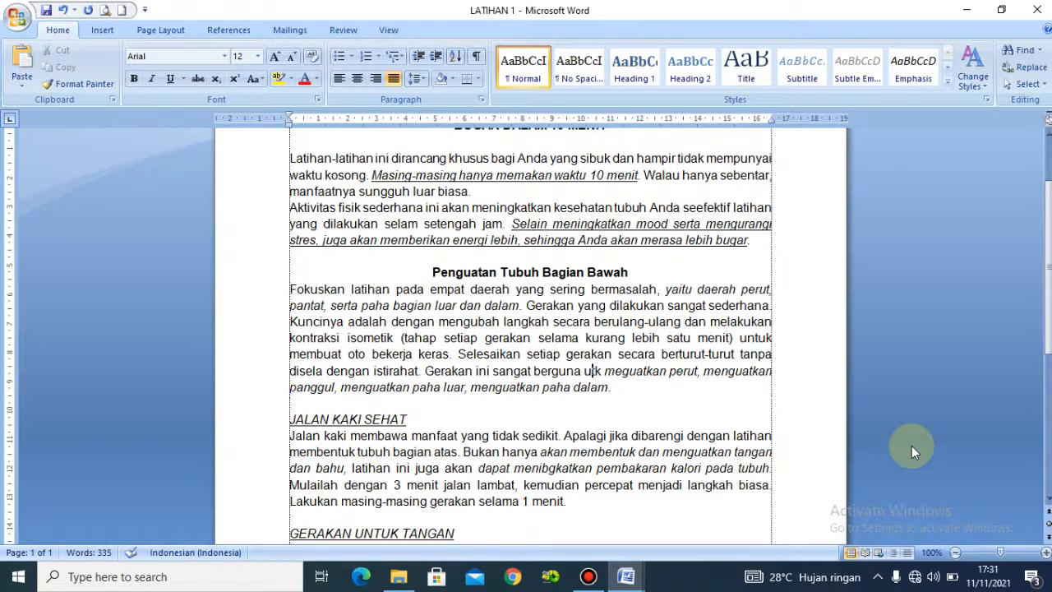
{"action": "type", "text": "Nt"}
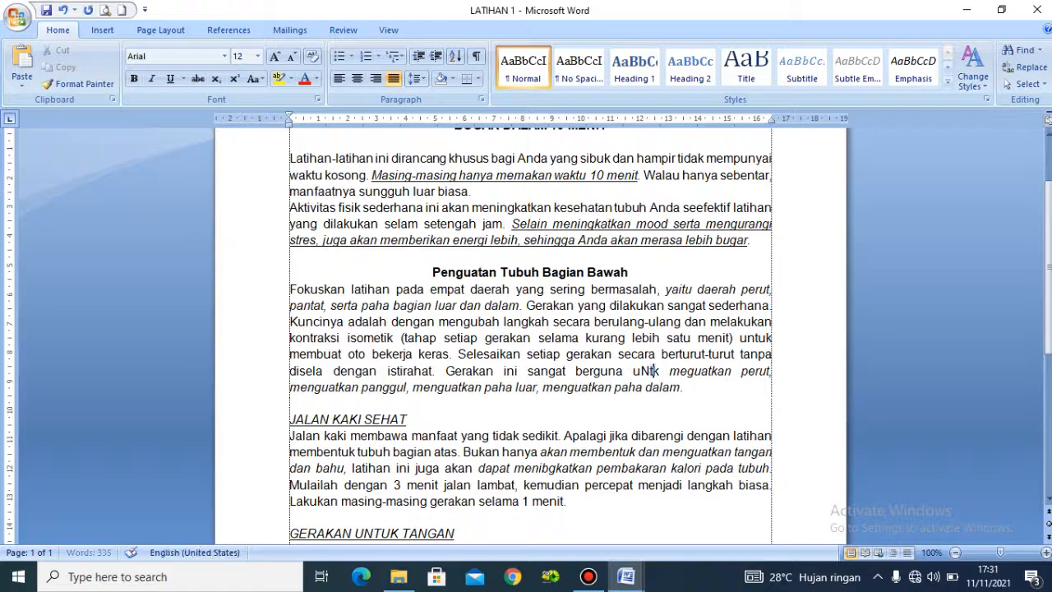
{"action": "key", "text": "ctrl+z"}
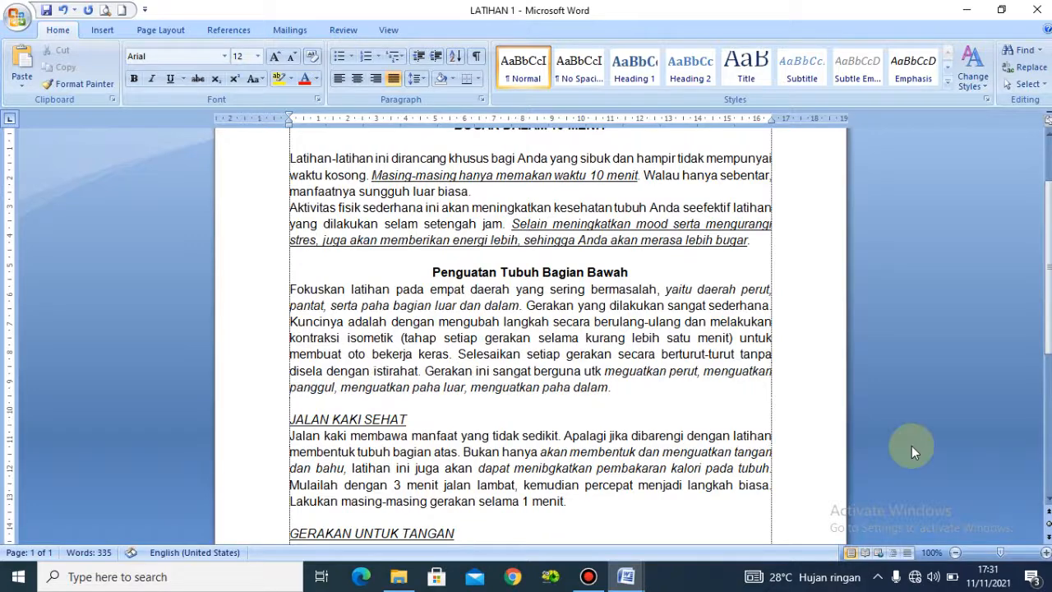
{"action": "type", "text": "n"}
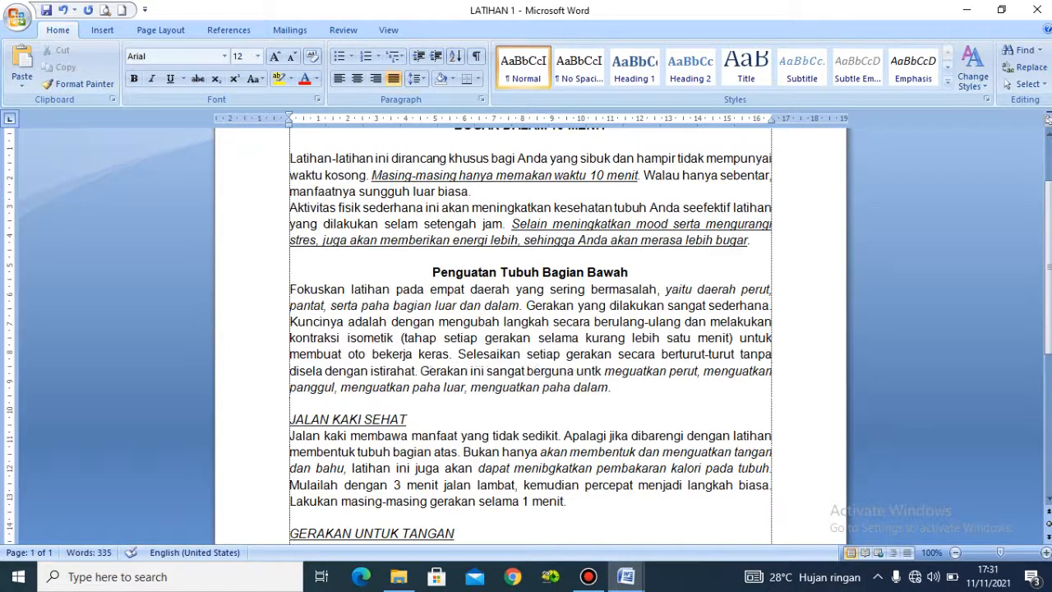
{"action": "type", "text": "u"}
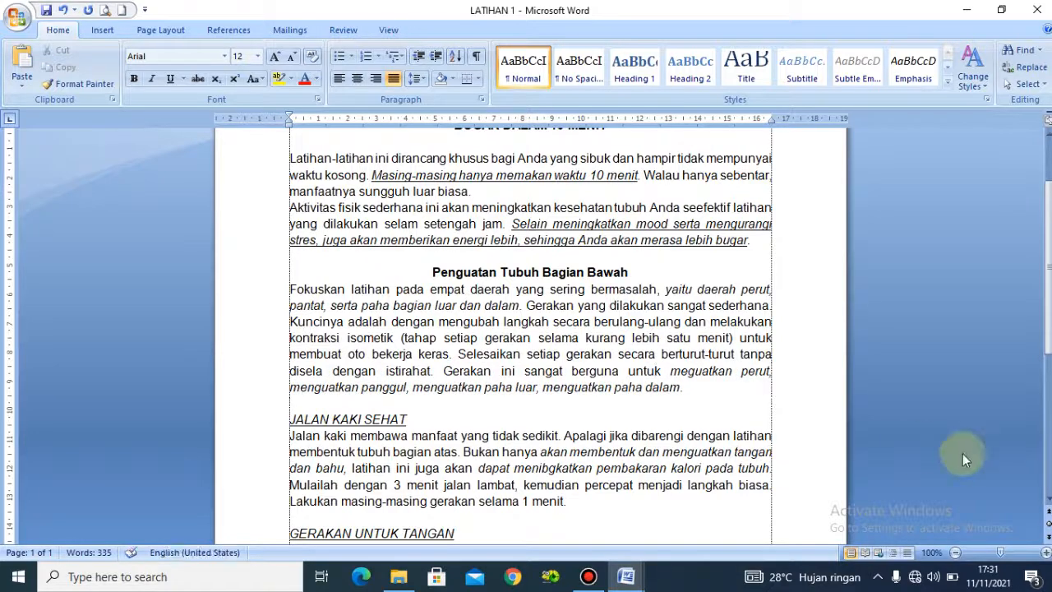
{"action": "left_click_drag", "start_coordinate": [1049, 270], "coordinate": [1050, 348]}
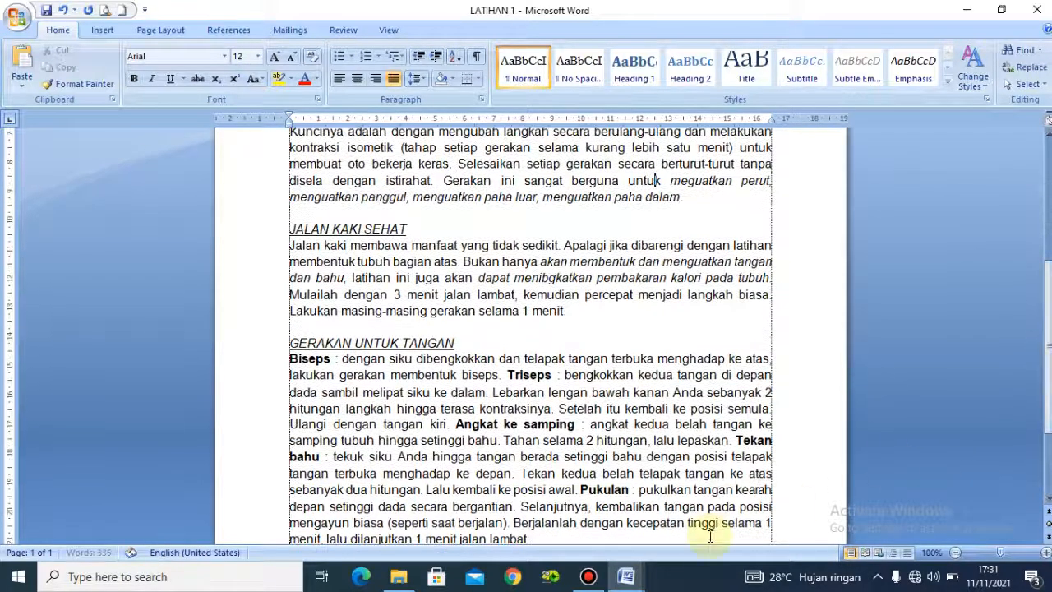
{"action": "mouse_move", "coordinate": [627, 580]}
{"action": "left_click", "coordinate": [469, 539]}
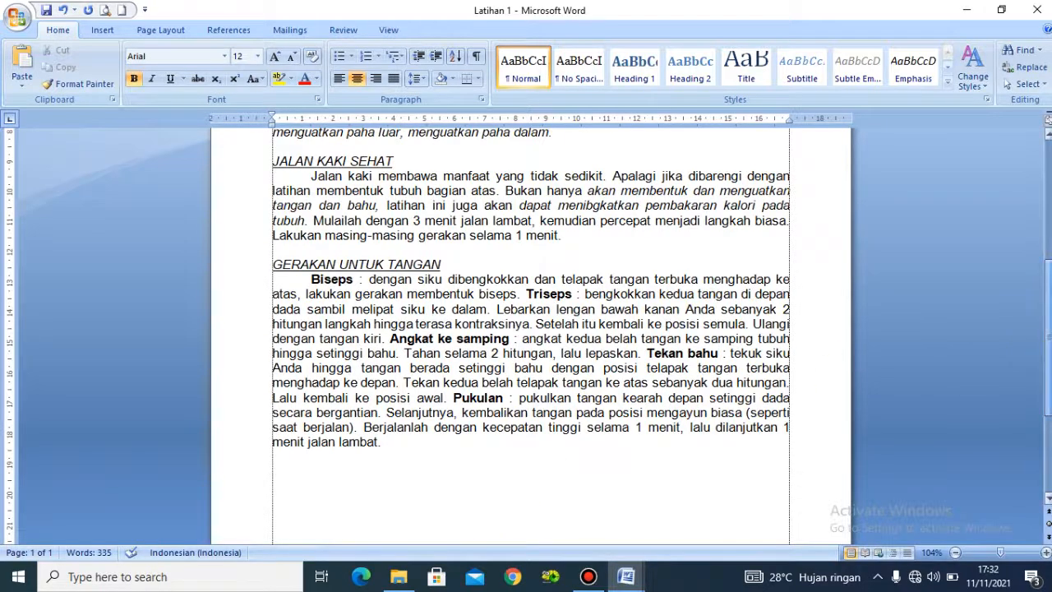
{"action": "scroll", "coordinate": [1047, 337], "scroll_direction": "up", "scroll_amount": 2}
{"action": "scroll", "coordinate": [1048, 337], "scroll_direction": "up", "scroll_amount": 4}
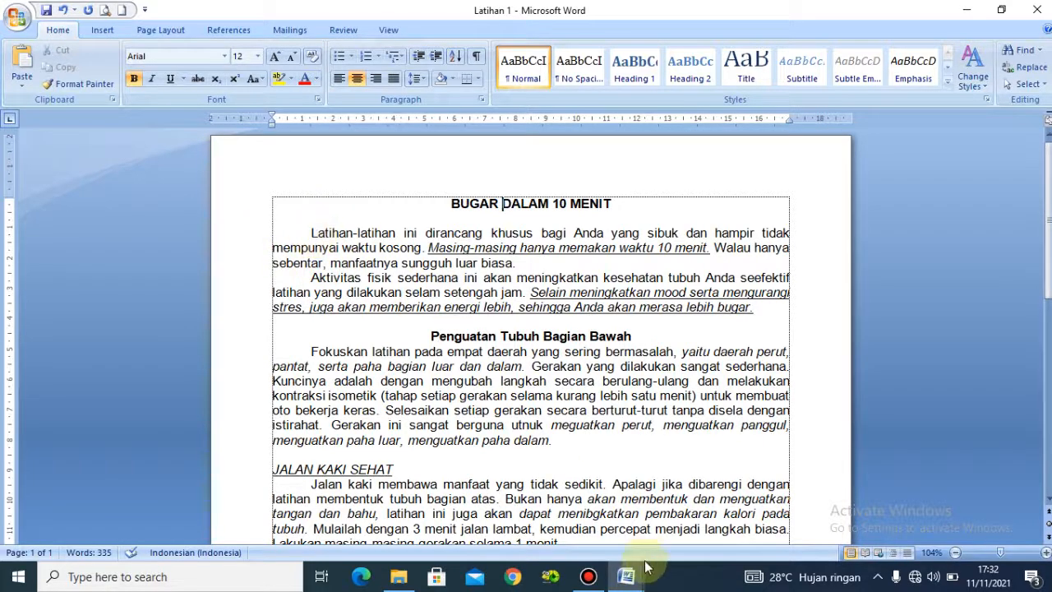
{"action": "mouse_move", "coordinate": [627, 576]}
{"action": "left_click", "coordinate": [793, 552]}
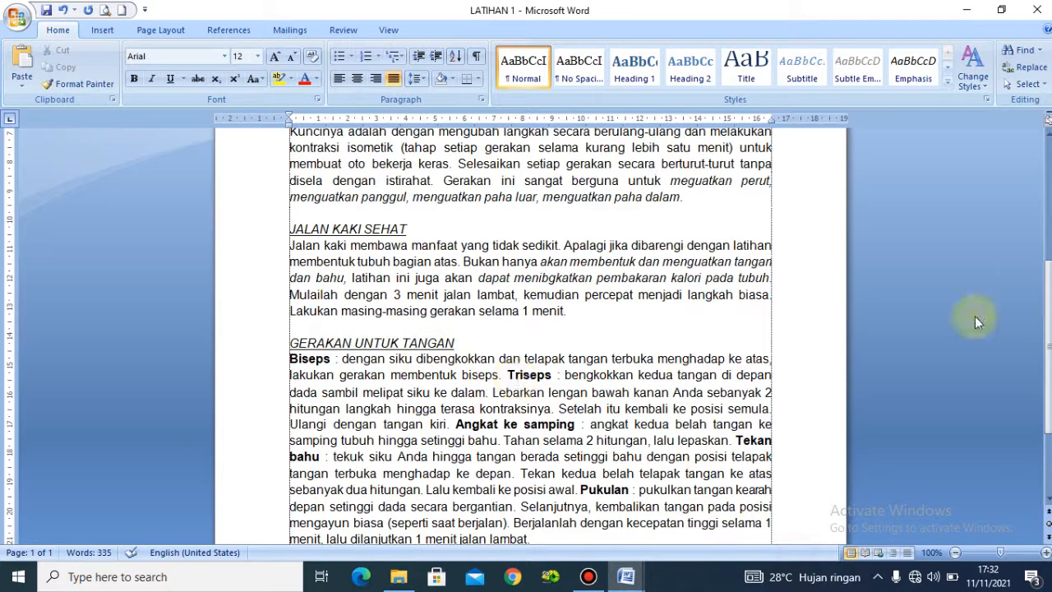
{"action": "left_click_drag", "start_coordinate": [1049, 309], "coordinate": [1048, 162]}
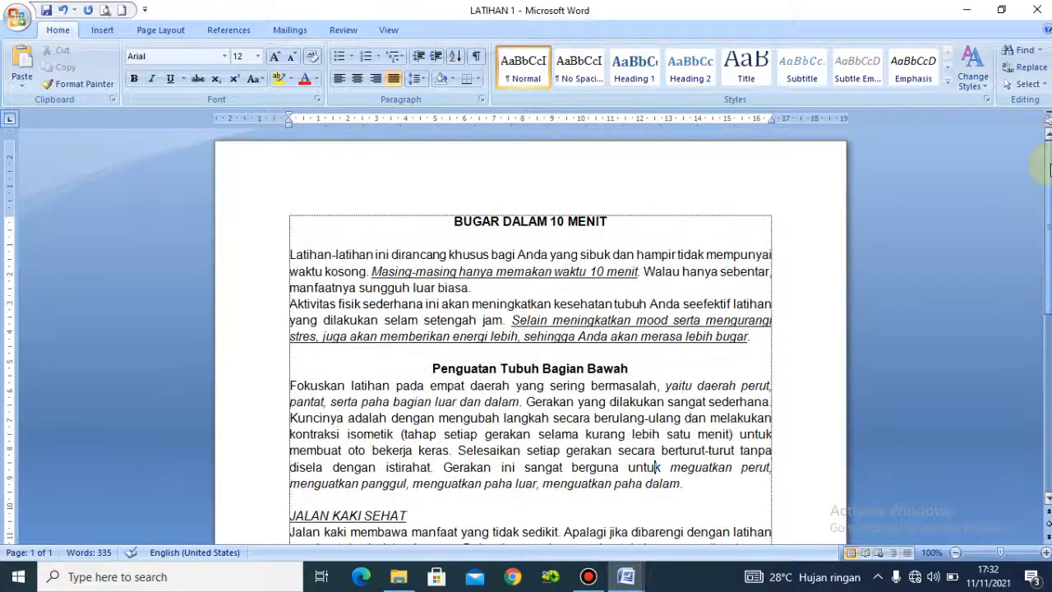
{"action": "left_click", "coordinate": [288, 254]}
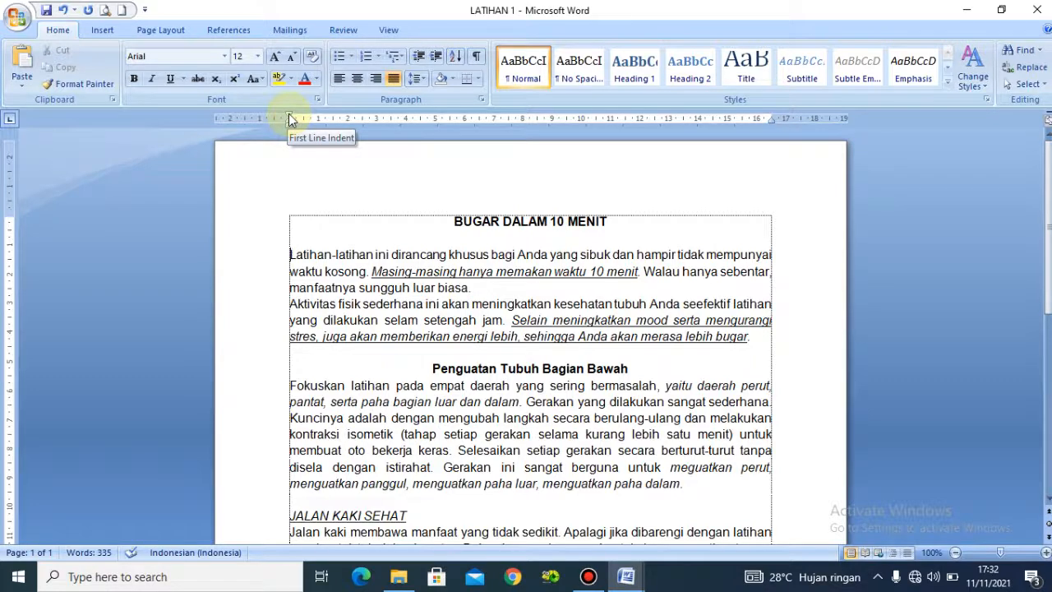
{"action": "left_click_drag", "start_coordinate": [288, 117], "coordinate": [319, 121]}
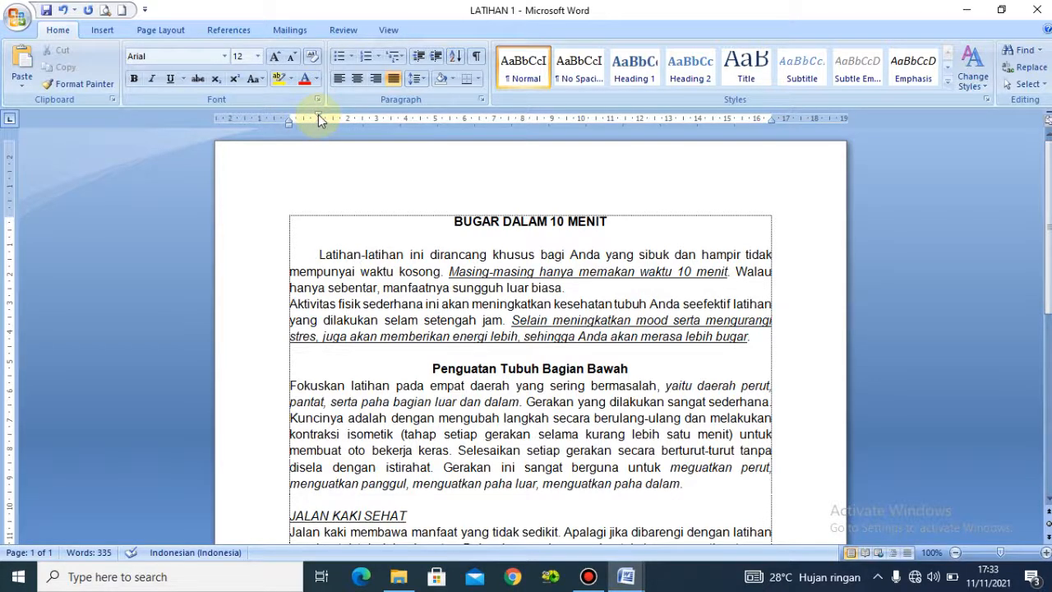
{"action": "left_click_drag", "start_coordinate": [318, 114], "coordinate": [288, 113]}
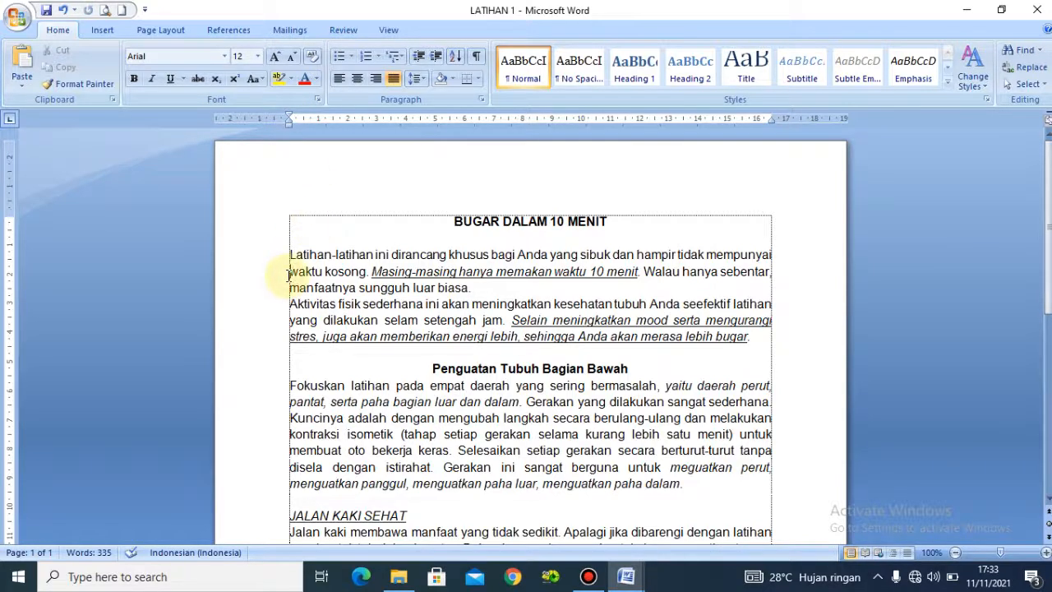
{"action": "left_click_drag", "start_coordinate": [290, 275], "coordinate": [314, 335]}
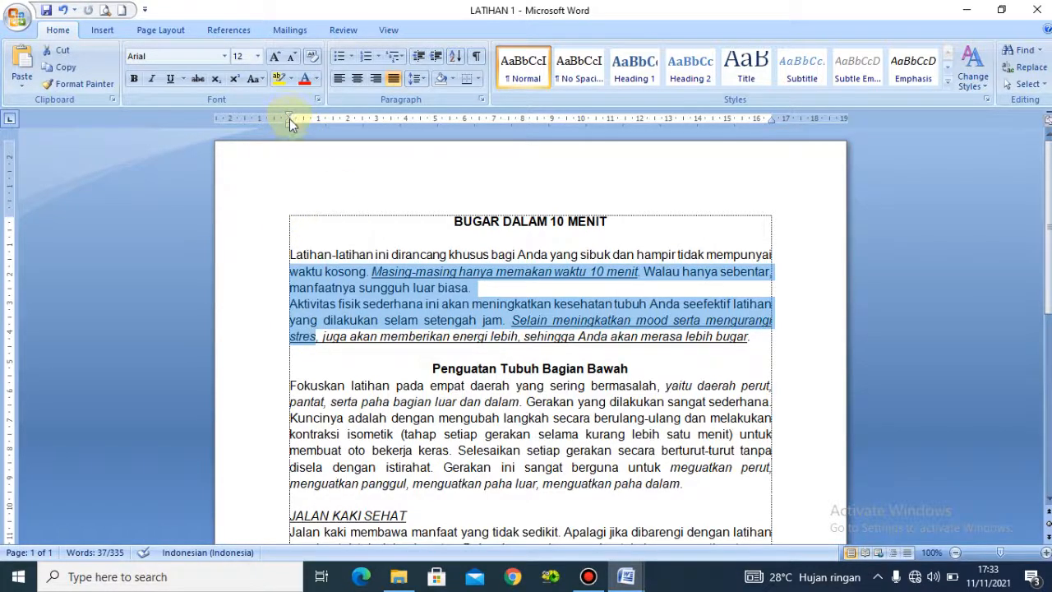
{"action": "left_click_drag", "start_coordinate": [289, 118], "coordinate": [320, 127]}
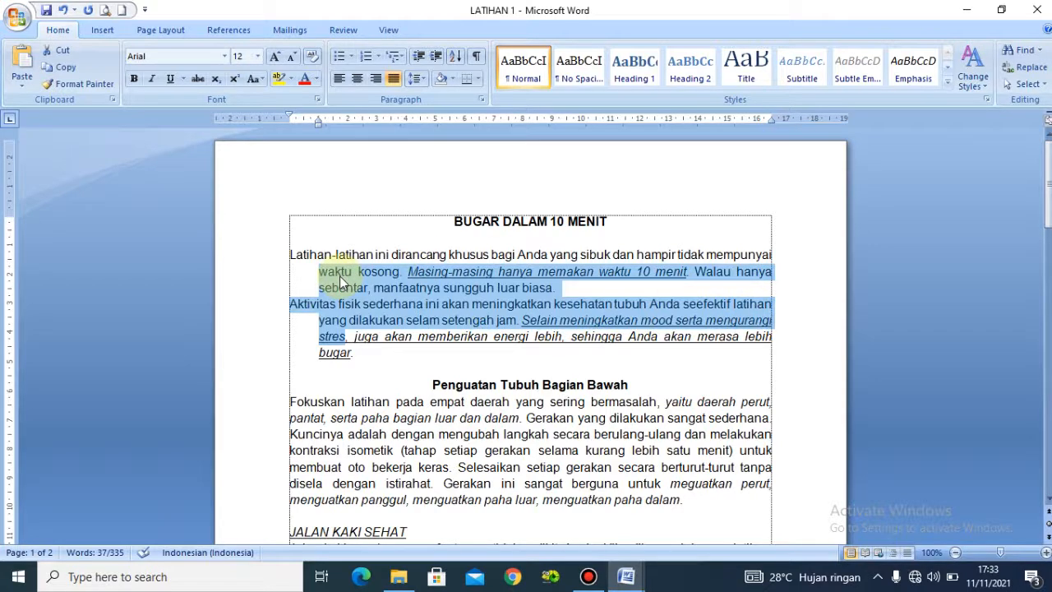
{"action": "left_click", "coordinate": [62, 14]}
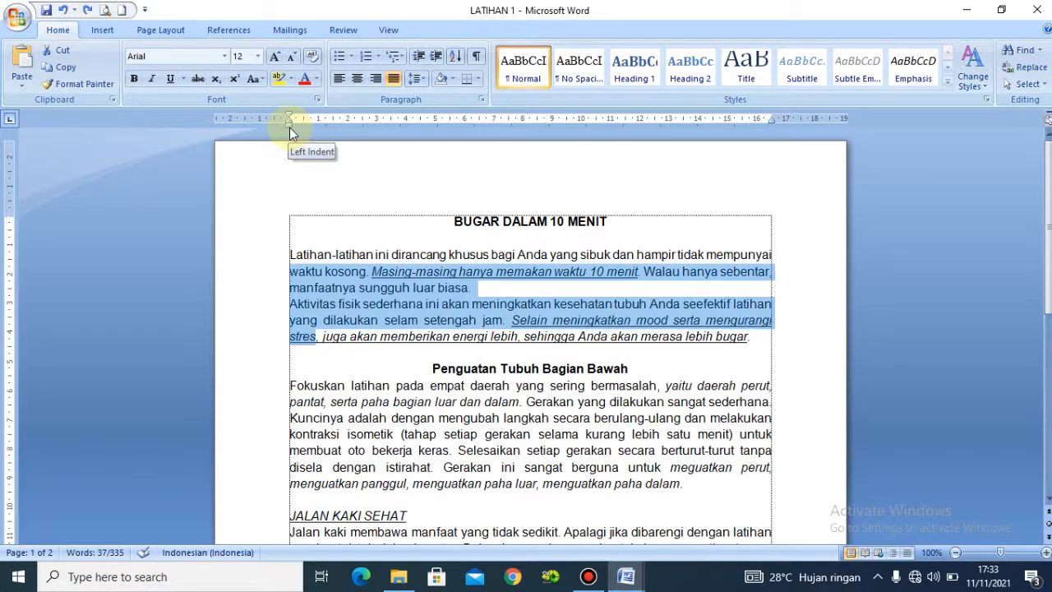
{"action": "left_click", "coordinate": [299, 270]}
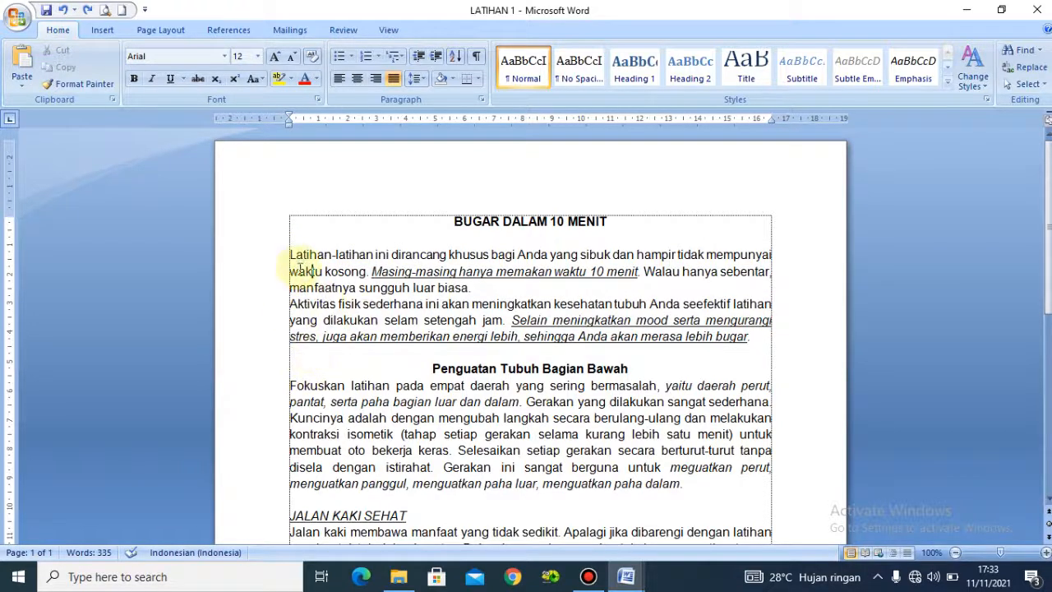
{"action": "left_click_drag", "start_coordinate": [290, 254], "coordinate": [315, 336]}
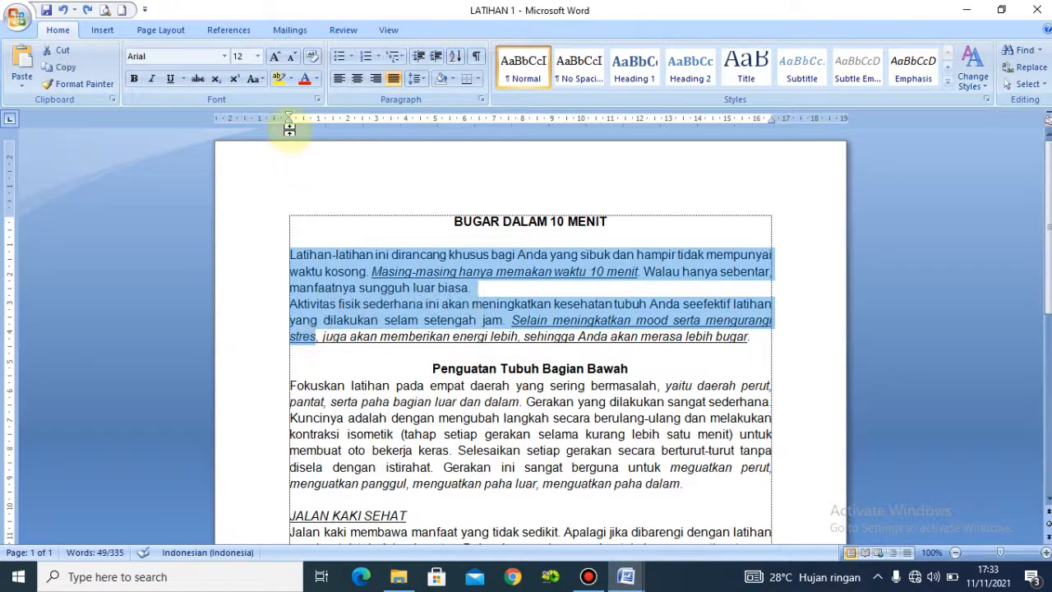
{"action": "left_click_drag", "start_coordinate": [289, 125], "coordinate": [319, 130]}
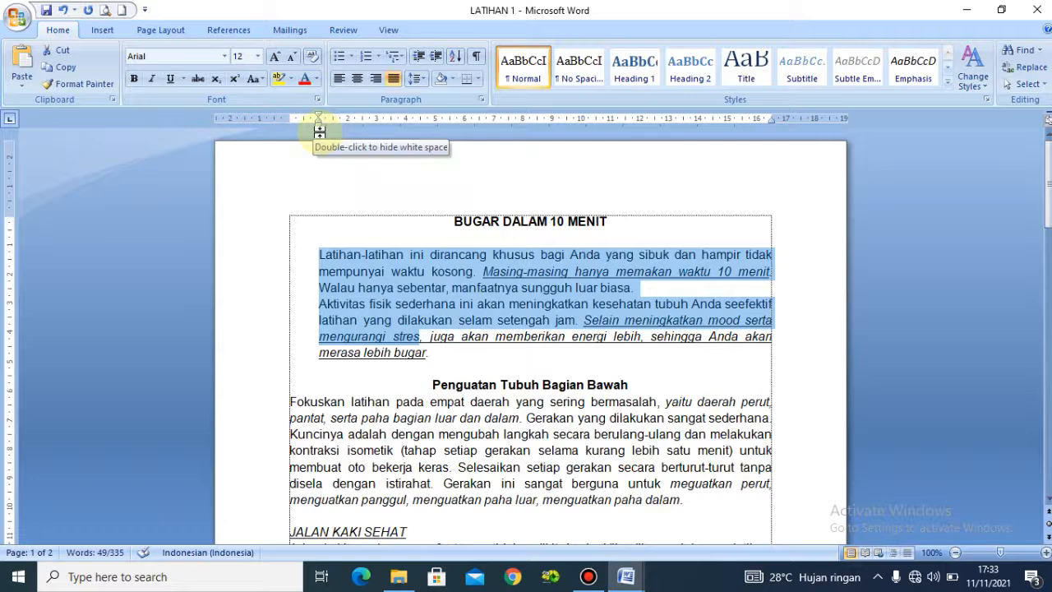
{"action": "key", "text": "ctrl+z"}
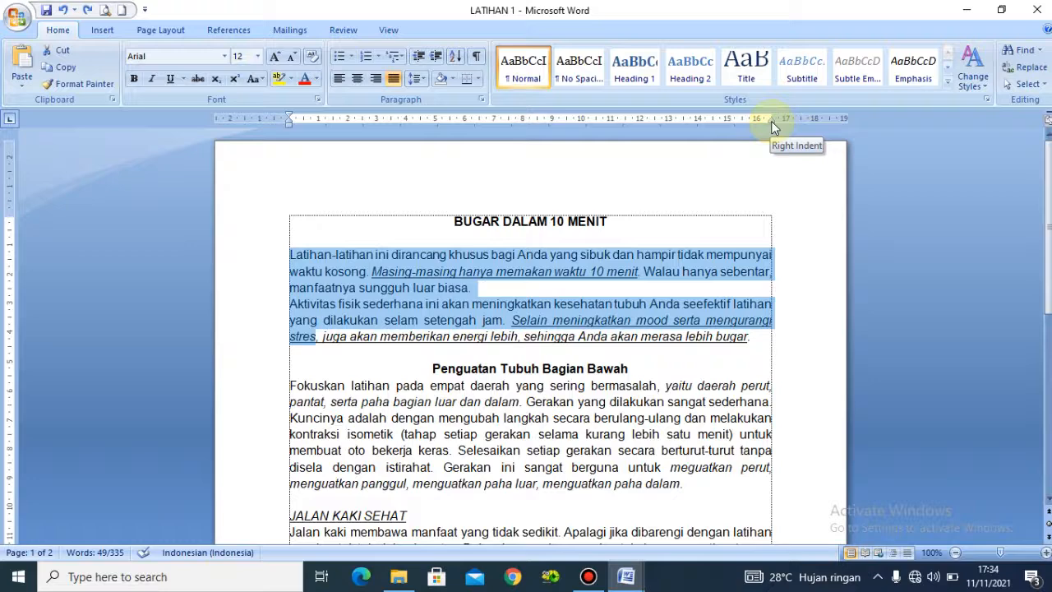
{"action": "left_click_drag", "start_coordinate": [771, 121], "coordinate": [728, 136]}
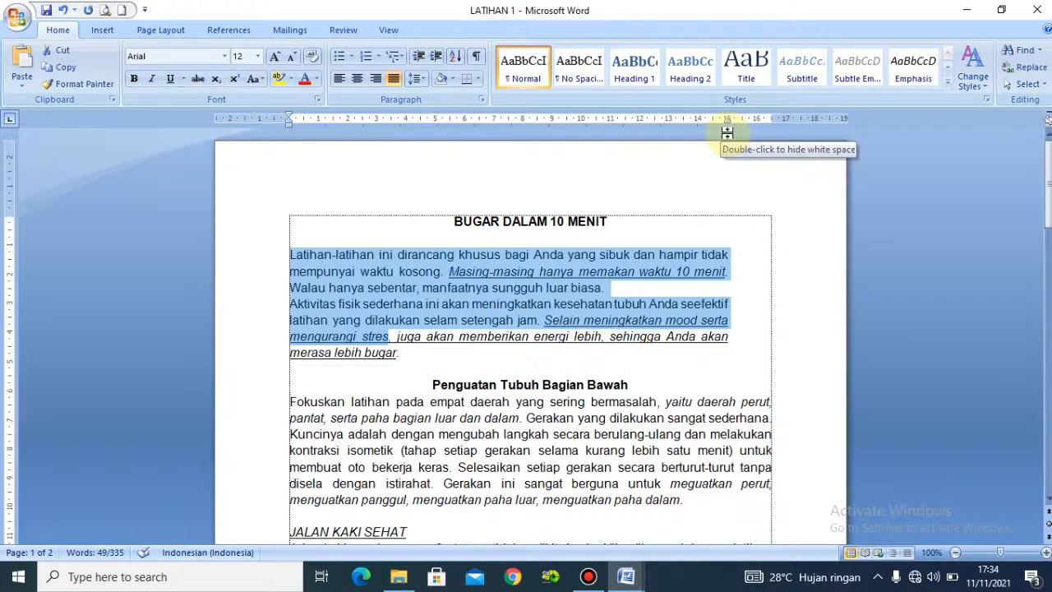
{"action": "key", "text": "ctrl+z"}
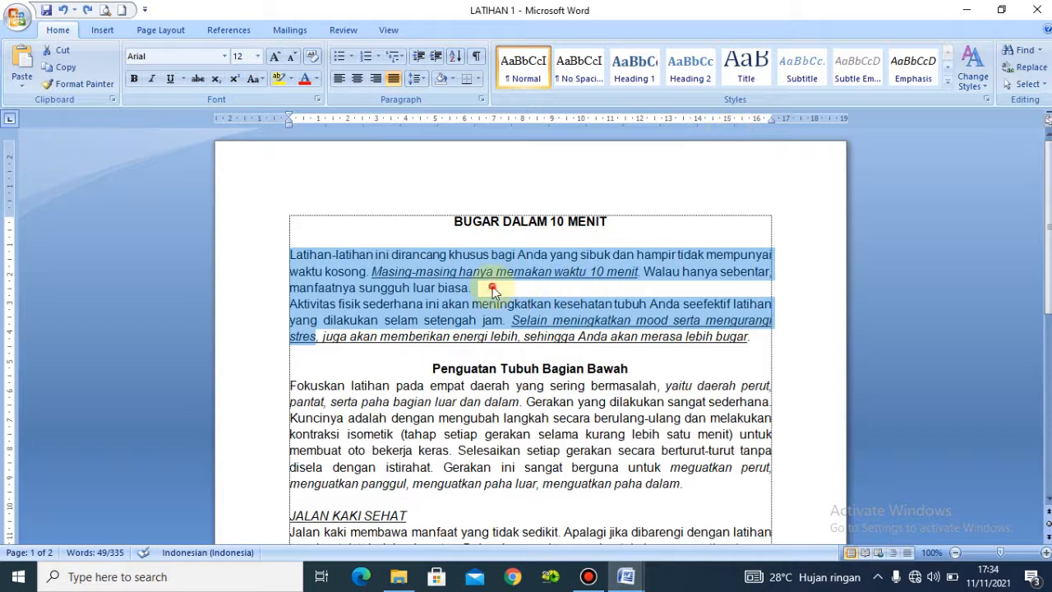
{"action": "left_click", "coordinate": [492, 286]}
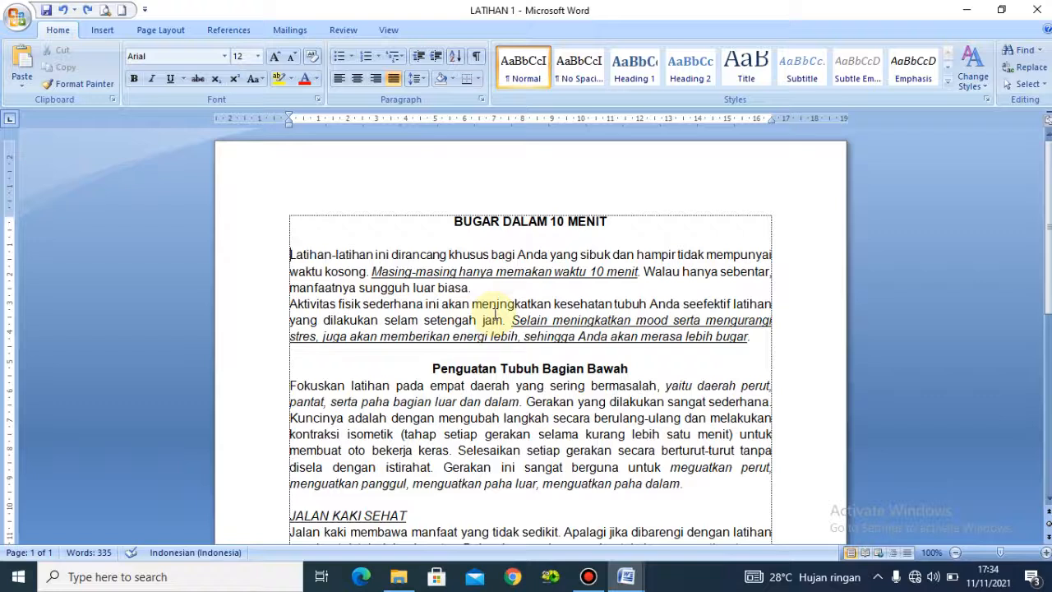
Indent the first line of the Latihan-latihan paragraph, checking the Latihan 1 reference
{"action": "key", "text": "Tab"}
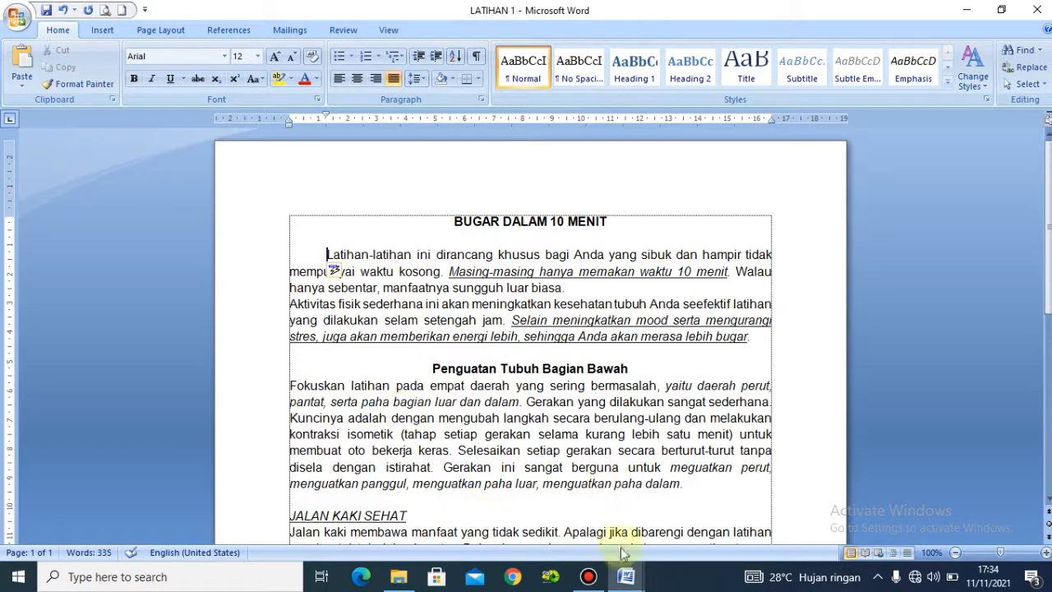
{"action": "mouse_move", "coordinate": [625, 576]}
{"action": "left_click", "coordinate": [449, 526]}
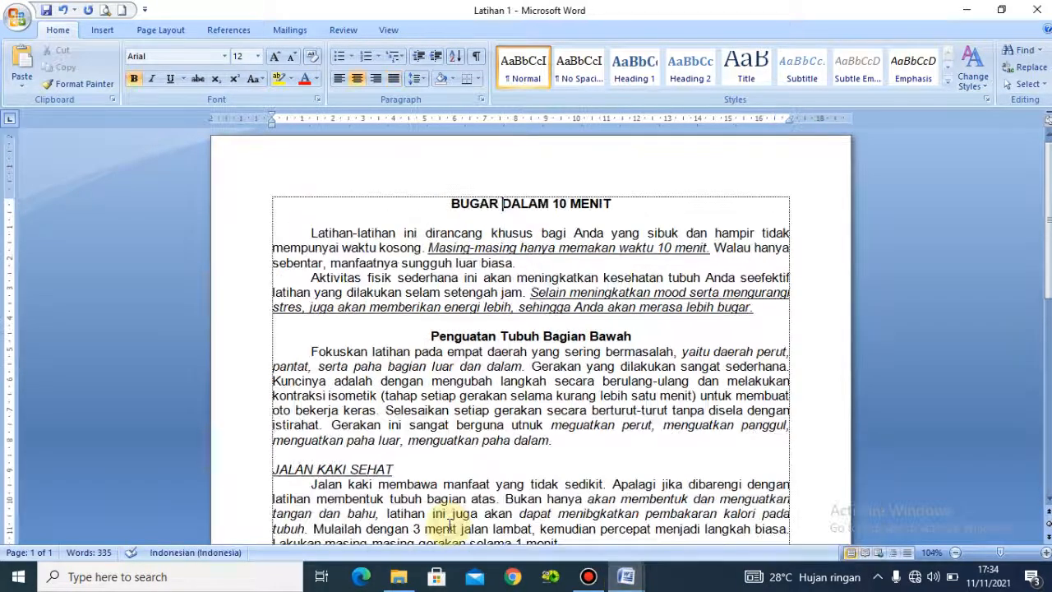
{"action": "left_click", "coordinate": [310, 278]}
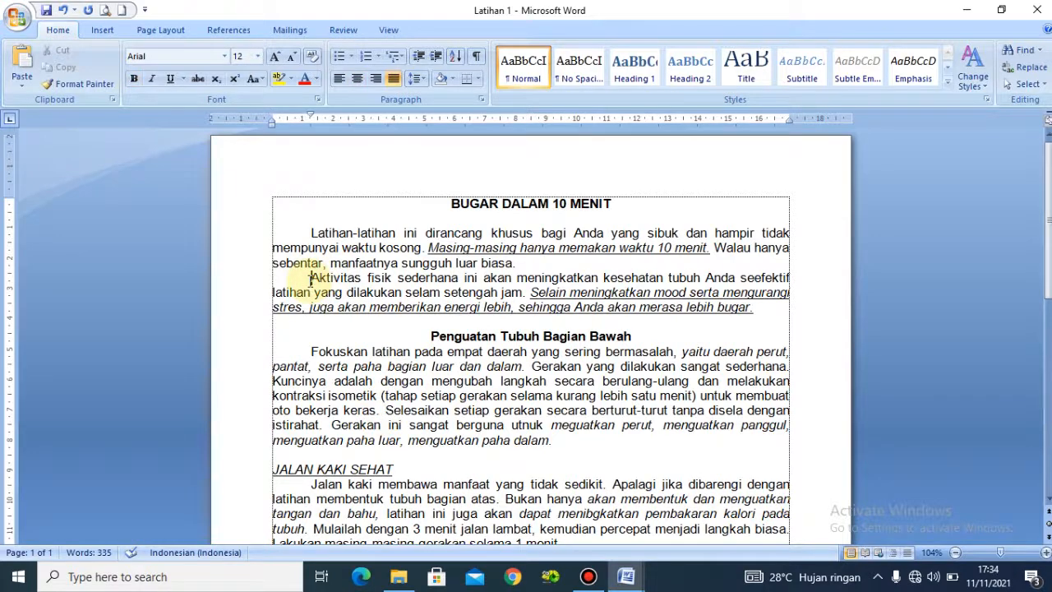
Indent the first line of the Aktivitas paragraph to match the reference
{"action": "mouse_move", "coordinate": [626, 576]}
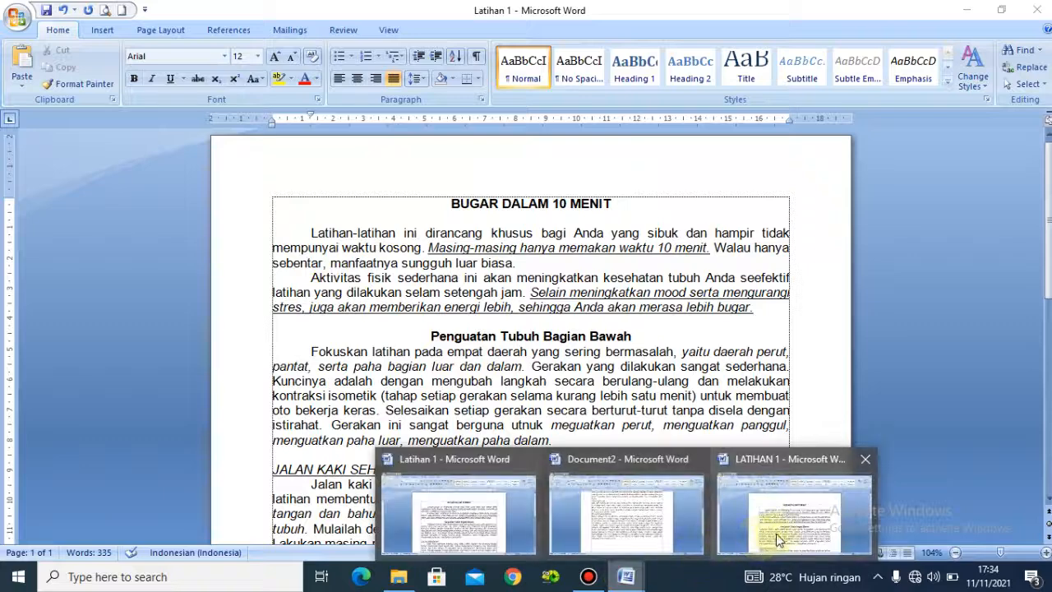
{"action": "left_click", "coordinate": [778, 538]}
{"action": "left_click", "coordinate": [289, 306]}
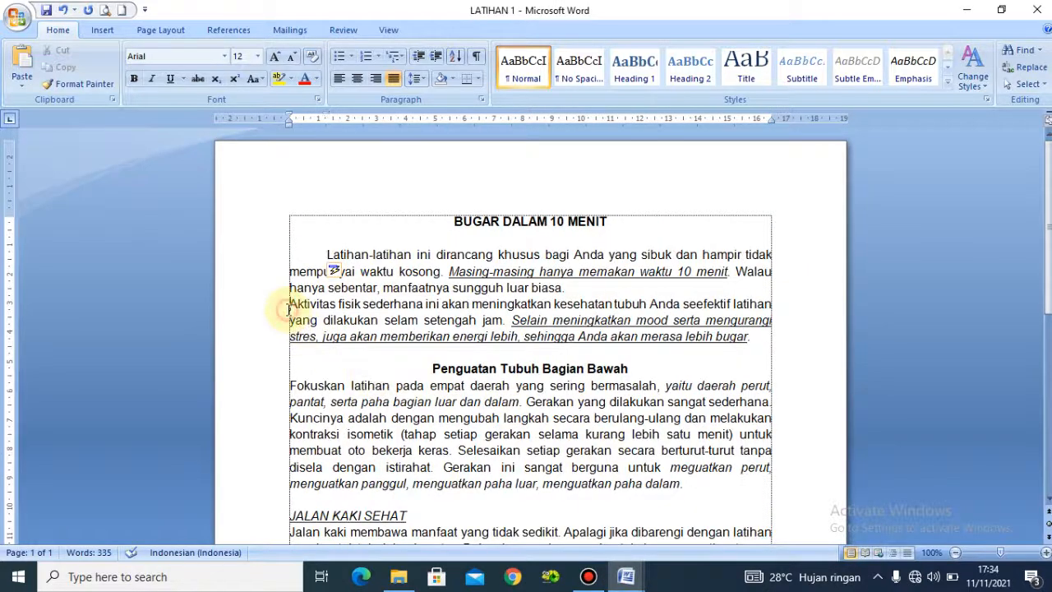
{"action": "key", "text": "Tab"}
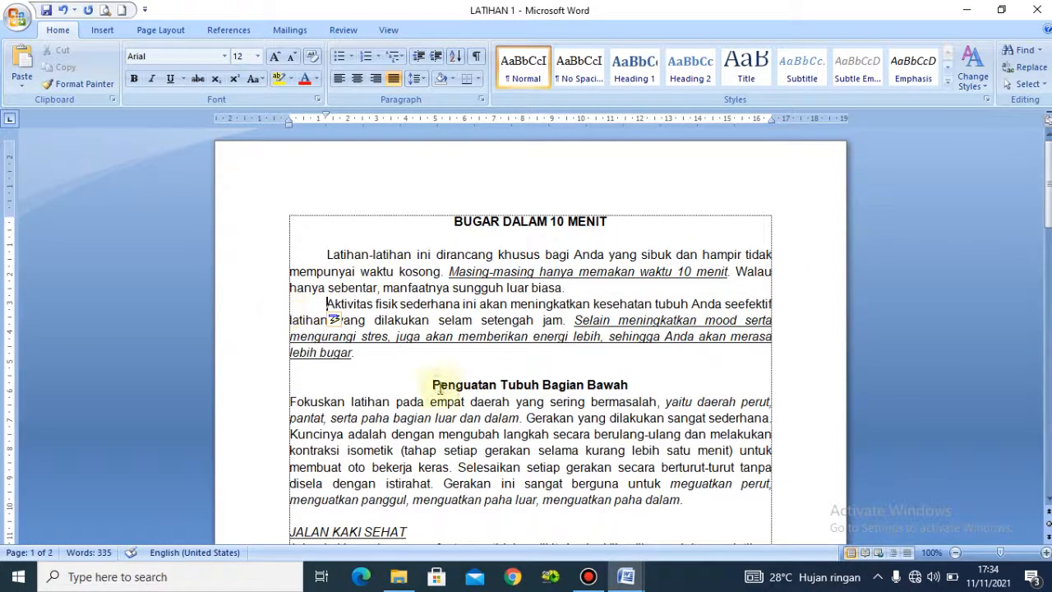
{"action": "mouse_move", "coordinate": [627, 579]}
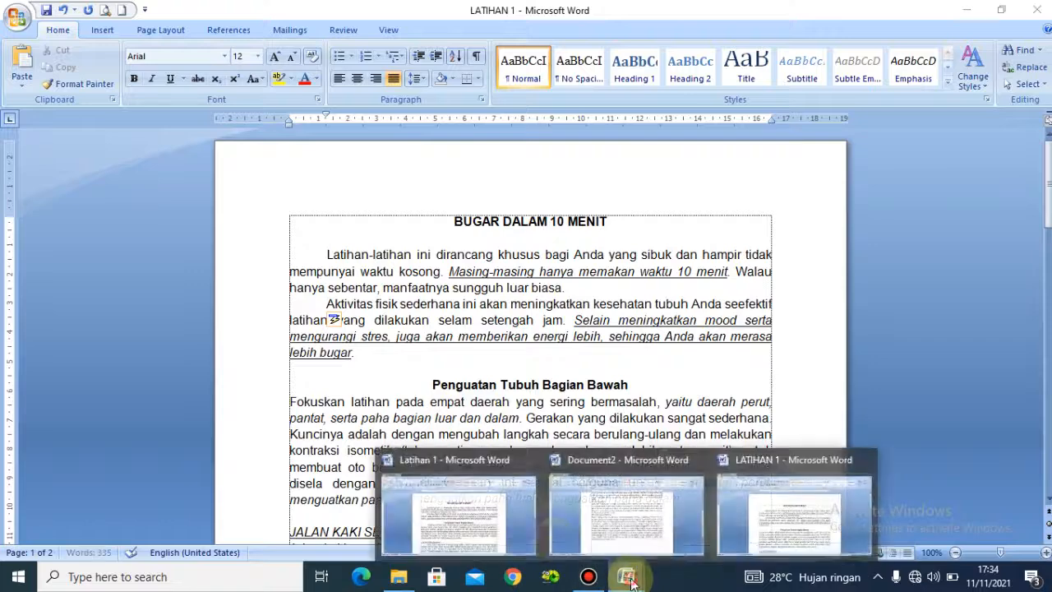
{"action": "left_click", "coordinate": [460, 493]}
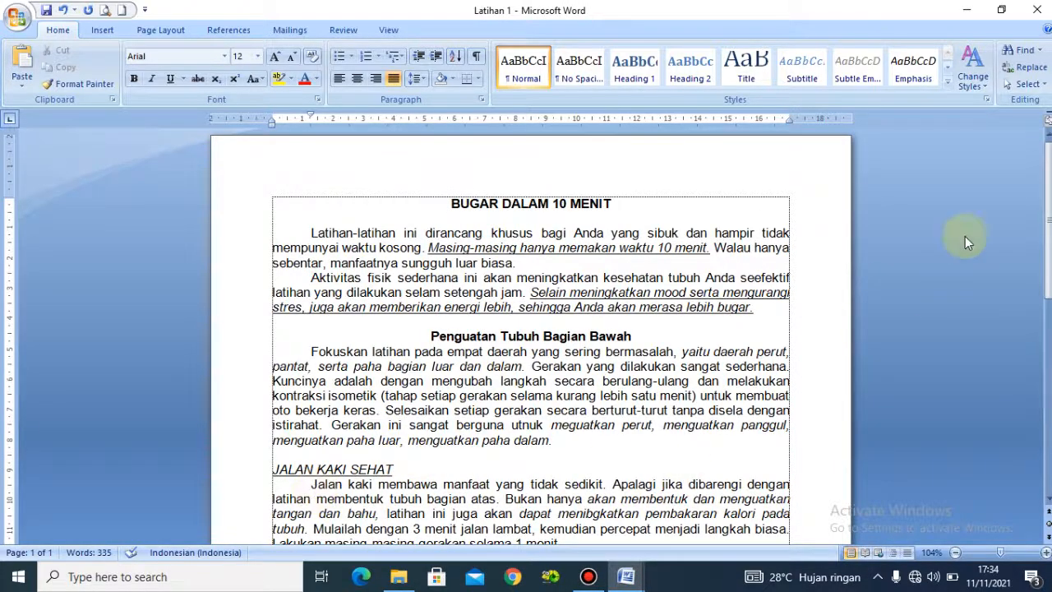
{"action": "scroll", "coordinate": [1048, 119], "scroll_direction": "down", "scroll_amount": 3}
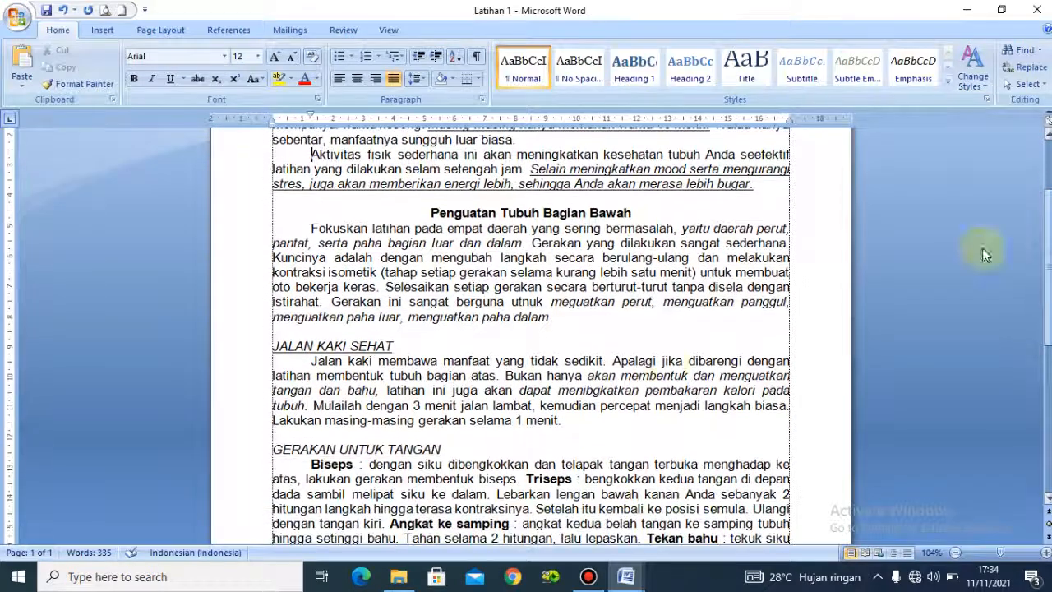
Indent the first lines of the Fokuskan and Jalan kaki paragraphs with Tab
{"action": "mouse_move", "coordinate": [624, 579]}
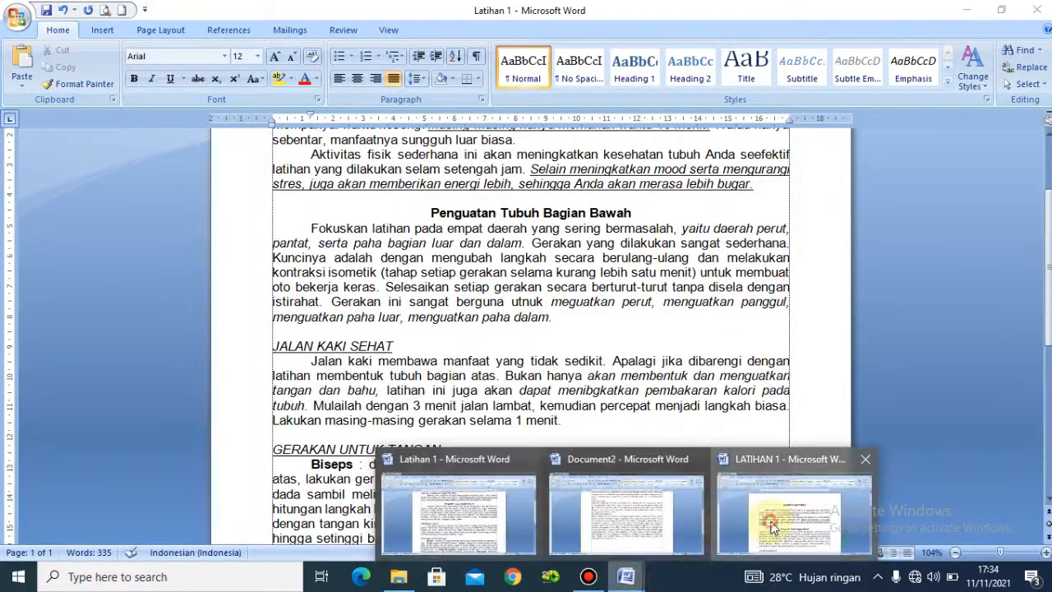
{"action": "left_click", "coordinate": [744, 526]}
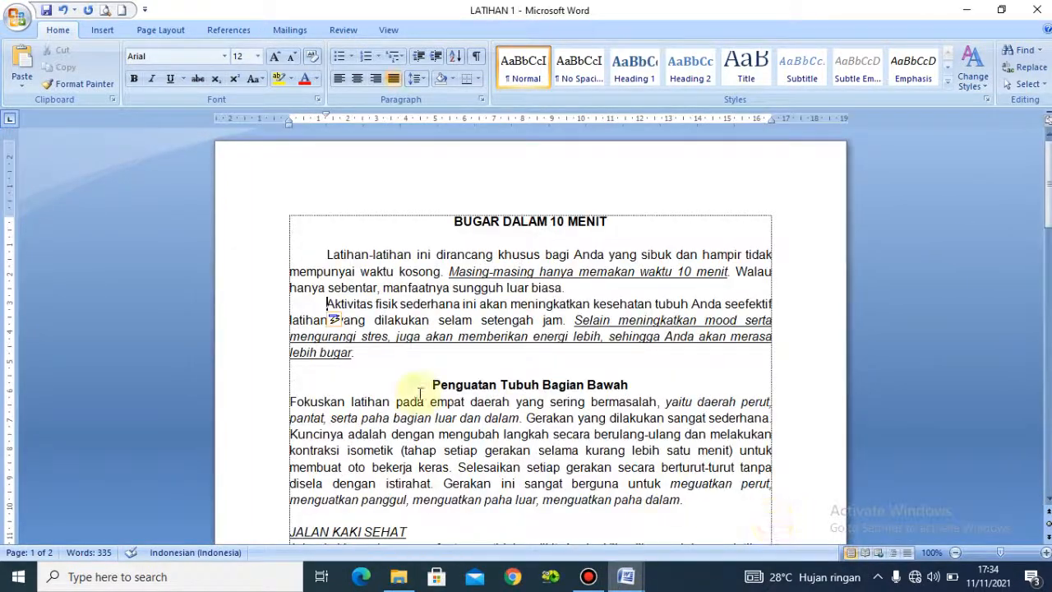
{"action": "left_click", "coordinate": [289, 403]}
{"action": "key", "text": "Tab"}
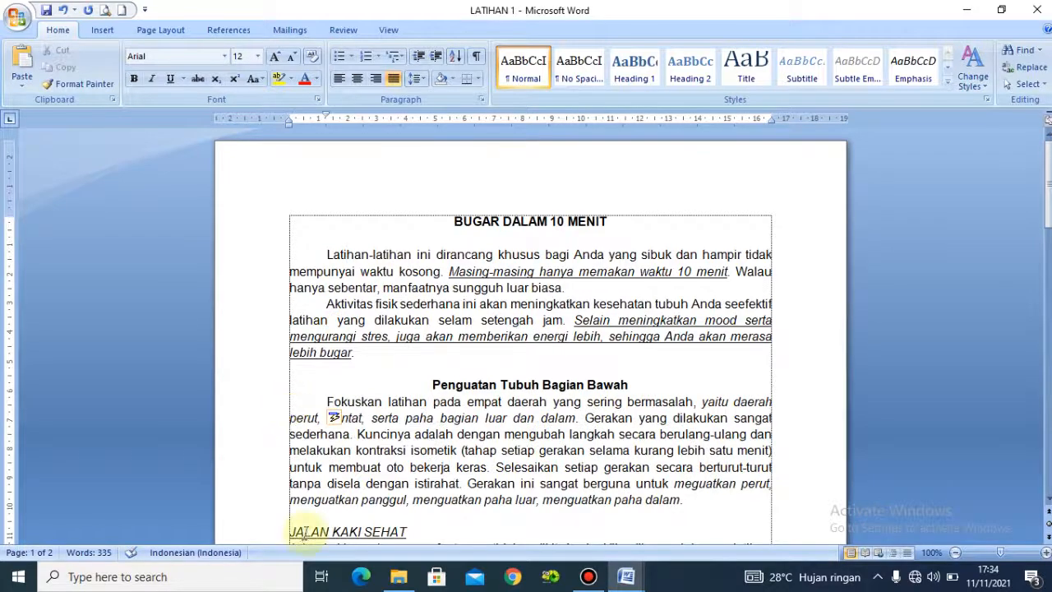
{"action": "left_click_drag", "start_coordinate": [1048, 181], "coordinate": [1048, 262]}
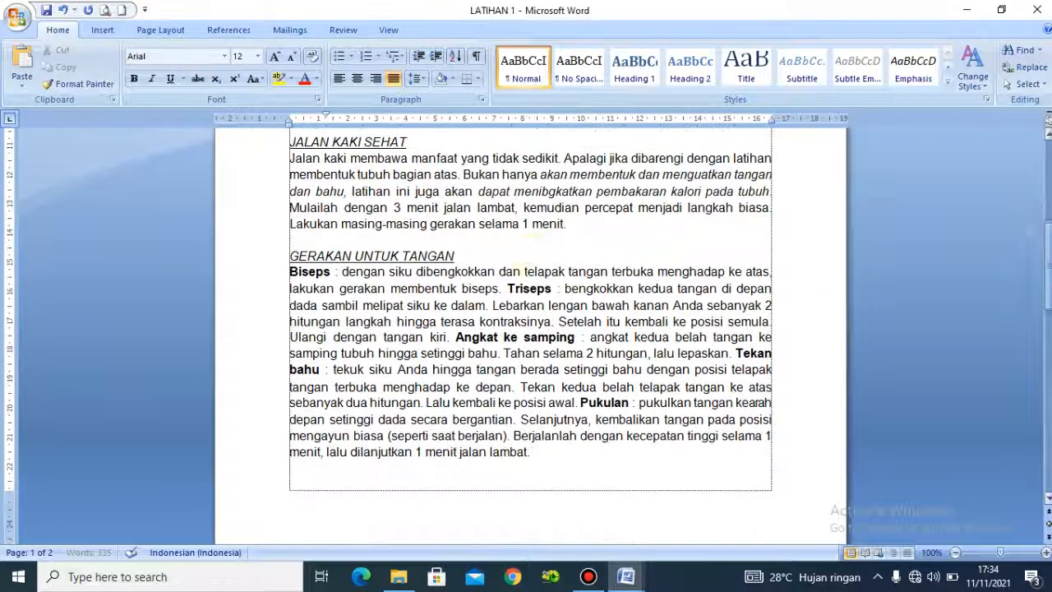
{"action": "left_click", "coordinate": [290, 159]}
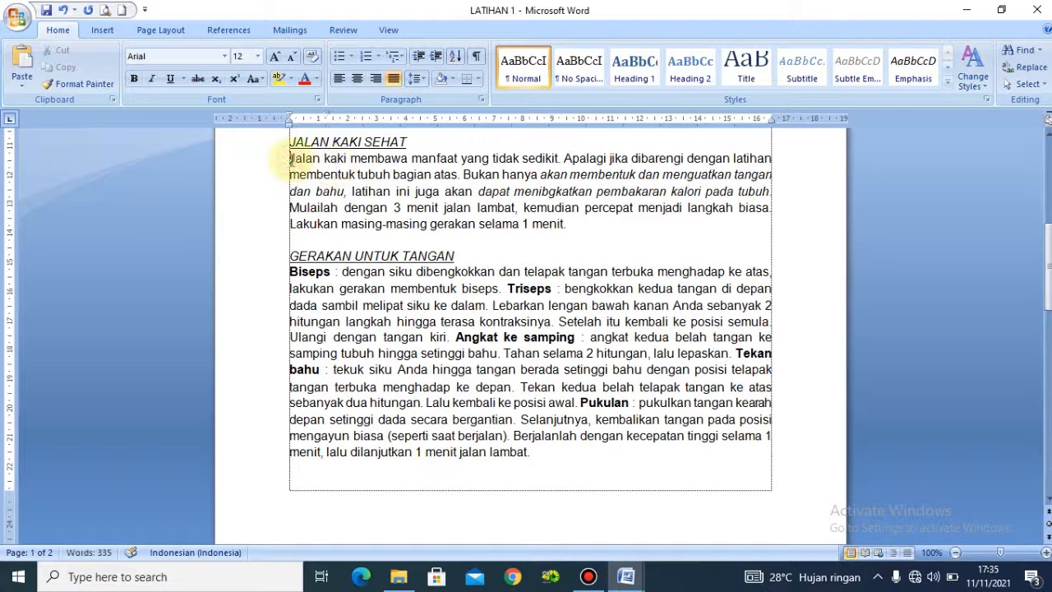
{"action": "key", "text": "Tab"}
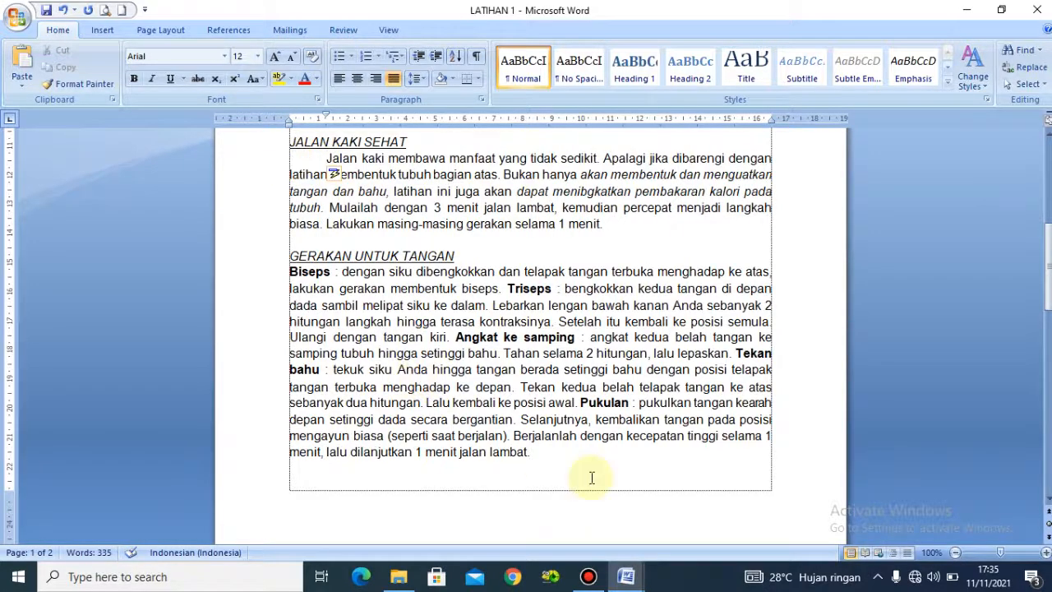
Indent the first line of the Biseps paragraph after checking the reference
{"action": "left_click", "coordinate": [627, 578]}
{"action": "left_click", "coordinate": [481, 529]}
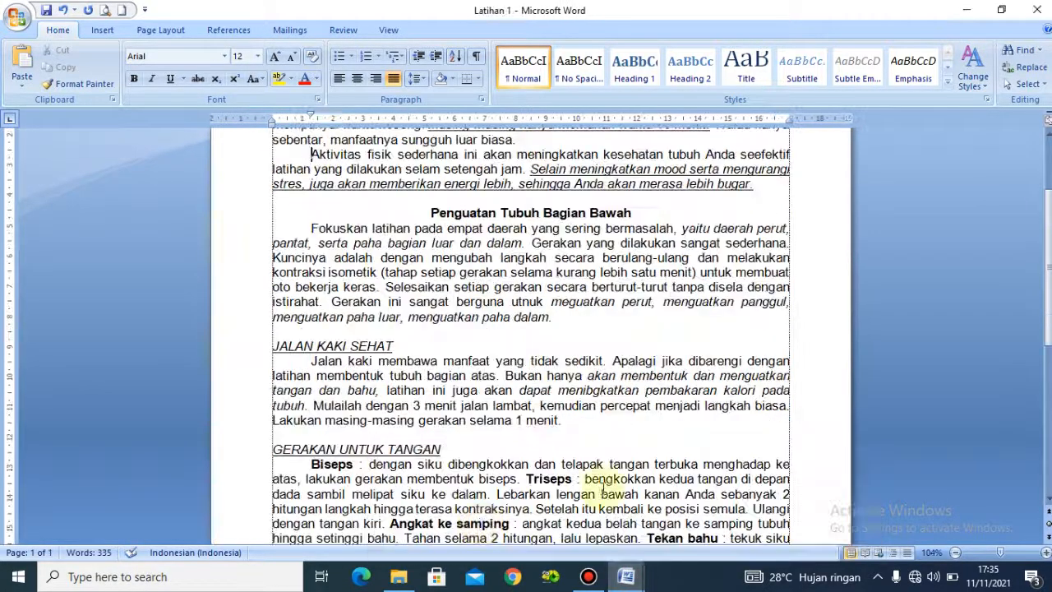
{"action": "scroll", "coordinate": [531, 329], "scroll_direction": "down", "scroll_amount": 4}
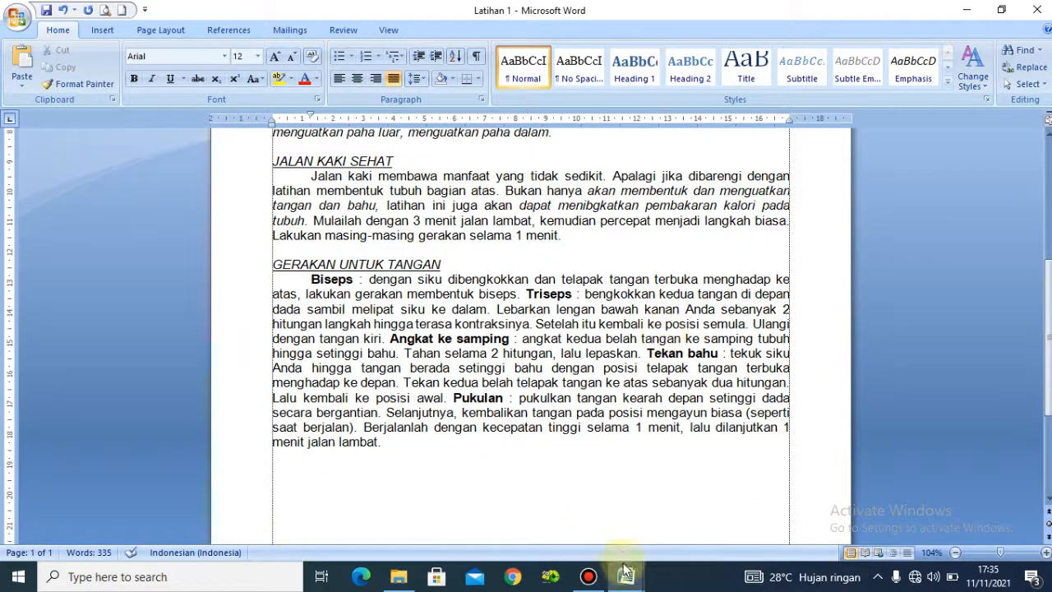
{"action": "mouse_move", "coordinate": [628, 579]}
{"action": "left_click", "coordinate": [789, 501]}
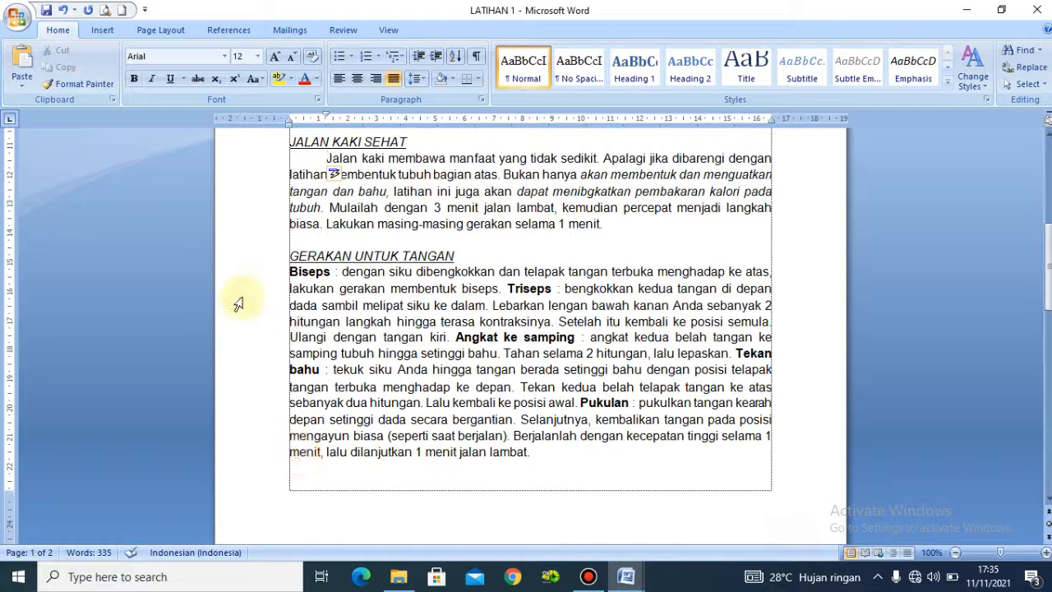
{"action": "left_click", "coordinate": [291, 277]}
{"action": "key", "text": "Tab"}
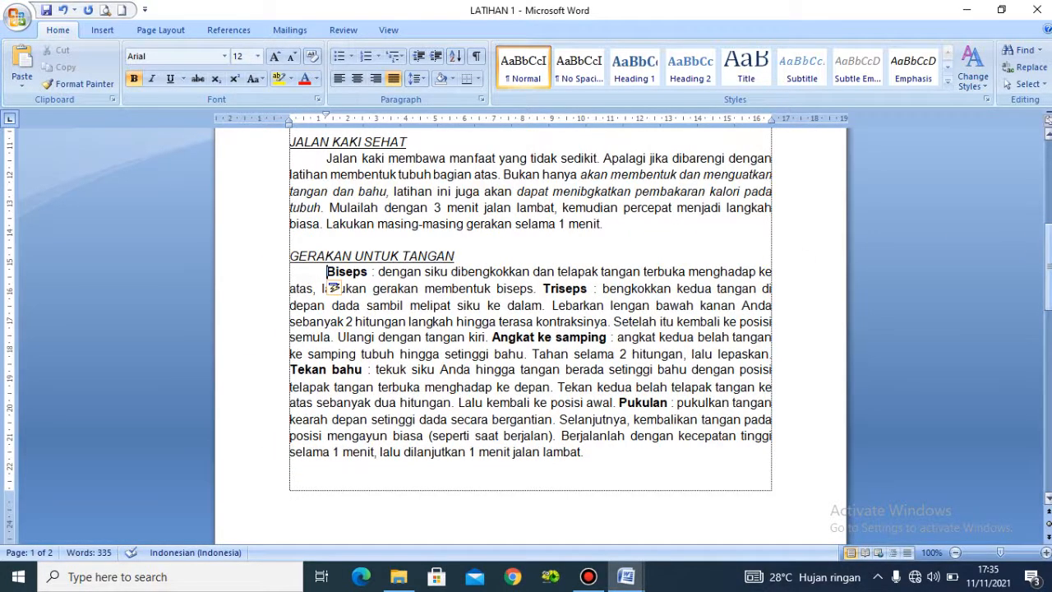
{"action": "mouse_move", "coordinate": [1049, 244]}
{"action": "left_mouse_down"}
{"action": "mouse_move", "coordinate": [1049, 182]}
{"action": "mouse_move", "coordinate": [1049, 259]}
{"action": "left_mouse_up"}
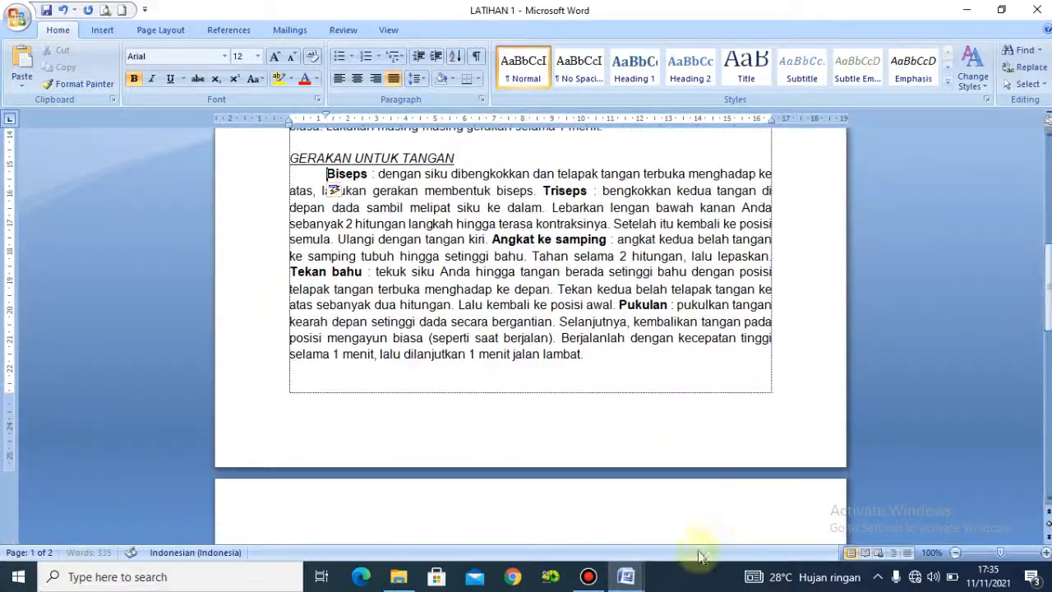
Compare the new indents against the Latihan 1 reference, then return to LATIHAN 1
{"action": "left_click", "coordinate": [464, 535]}
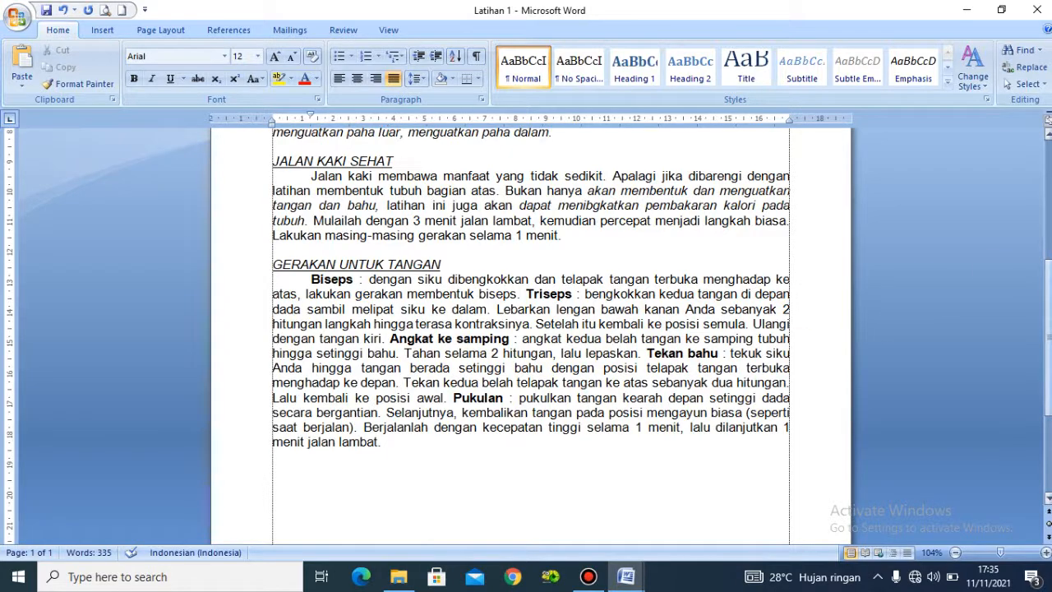
{"action": "scroll", "coordinate": [1040, 180], "scroll_direction": "up", "scroll_amount": 7}
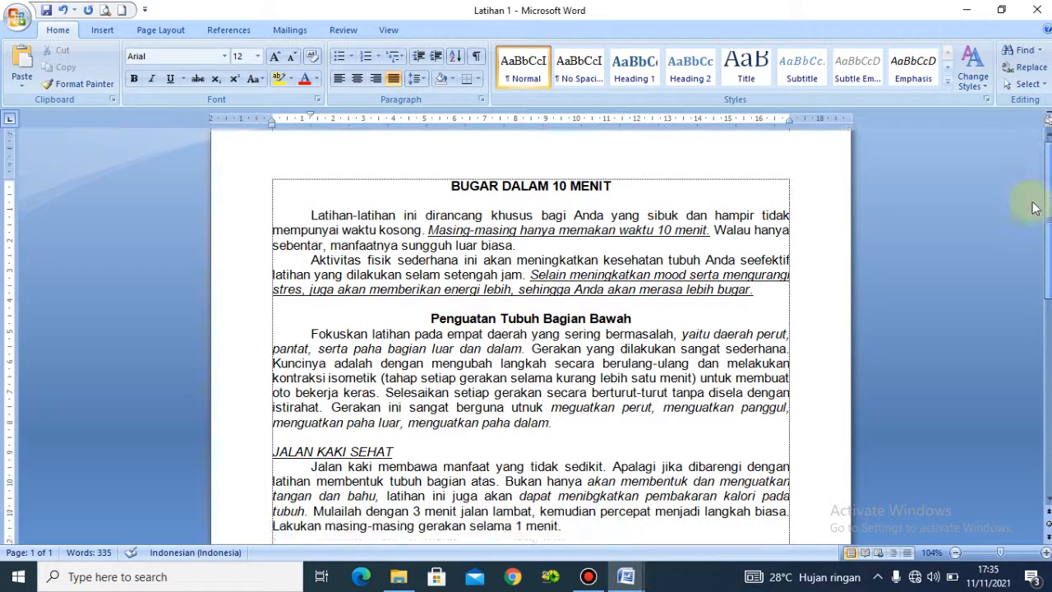
{"action": "left_click_drag", "start_coordinate": [1045, 161], "coordinate": [1045, 336]}
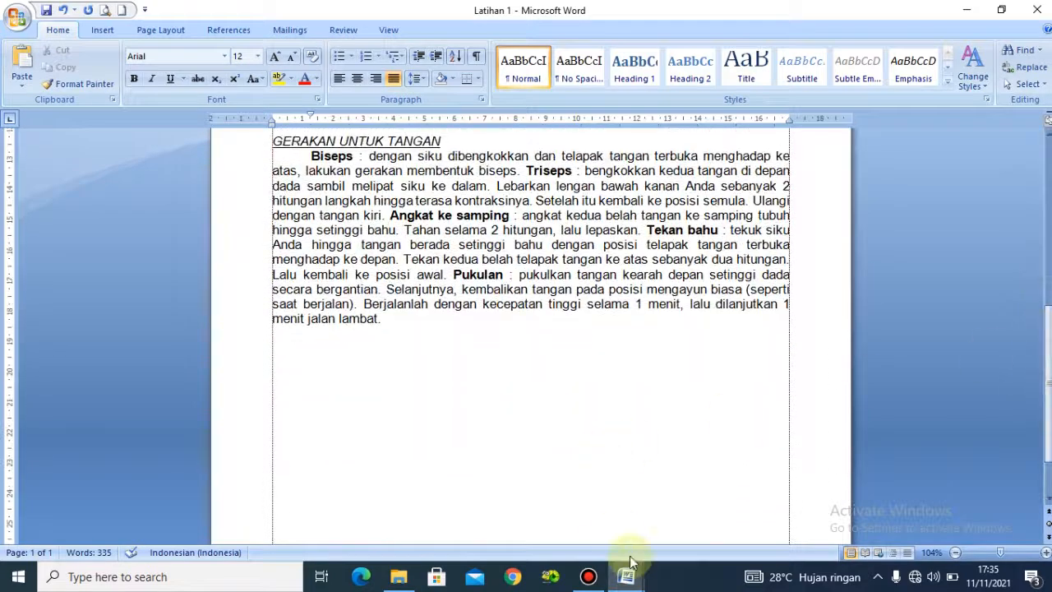
{"action": "mouse_move", "coordinate": [629, 573]}
{"action": "left_click", "coordinate": [797, 536]}
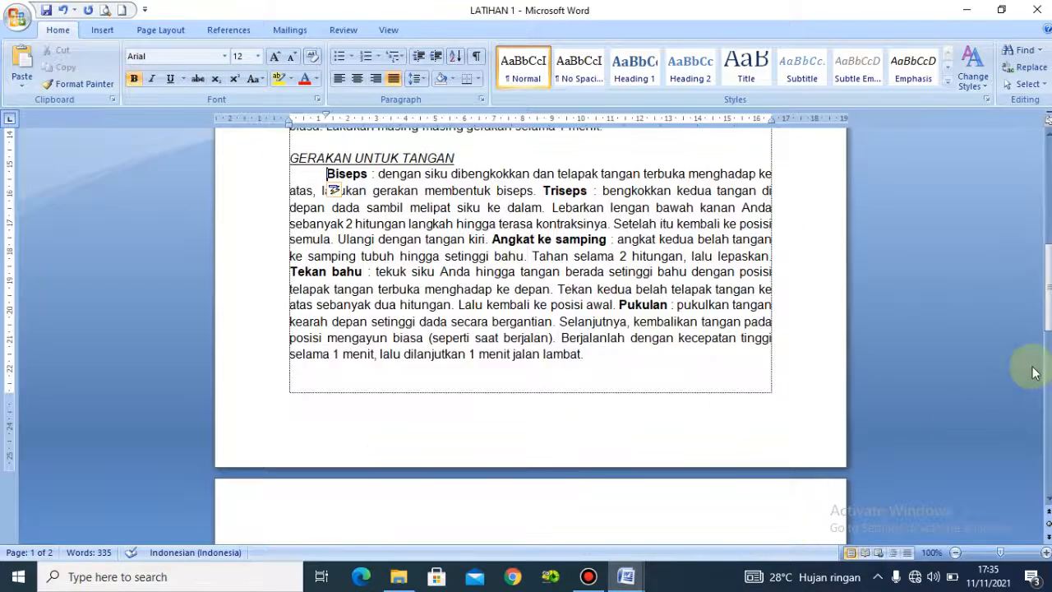
{"action": "left_click_drag", "start_coordinate": [1048, 321], "coordinate": [1048, 119]}
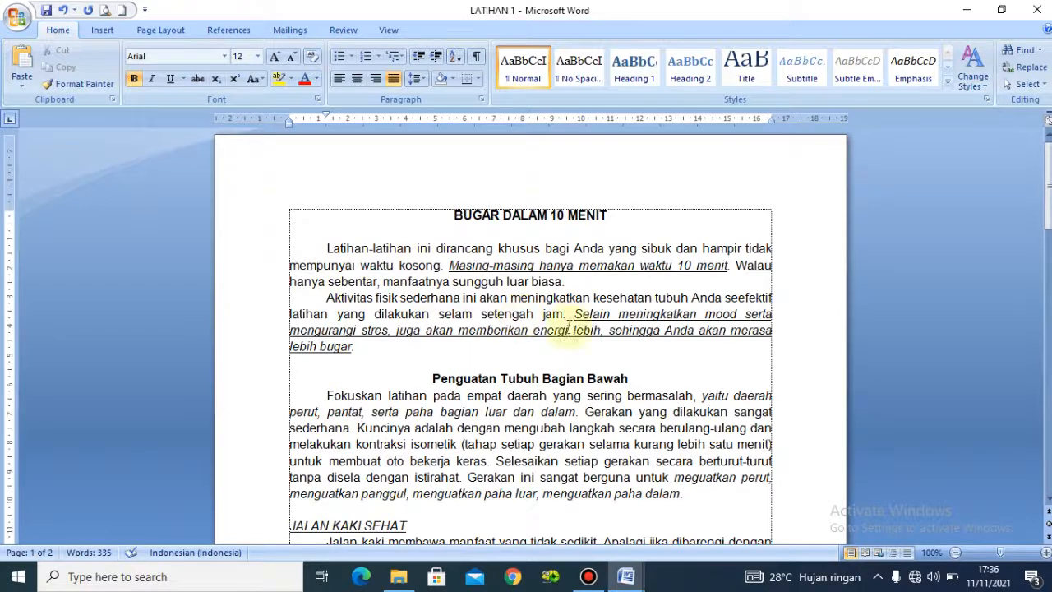
{"action": "left_click", "coordinate": [728, 271]}
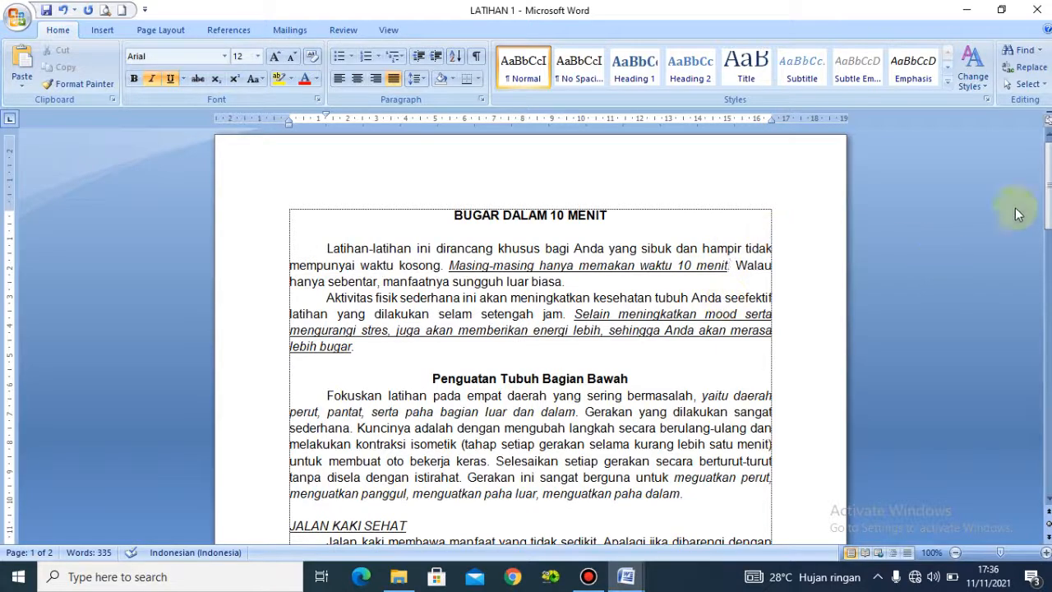
{"action": "left_click_drag", "start_coordinate": [1049, 193], "coordinate": [1049, 188]}
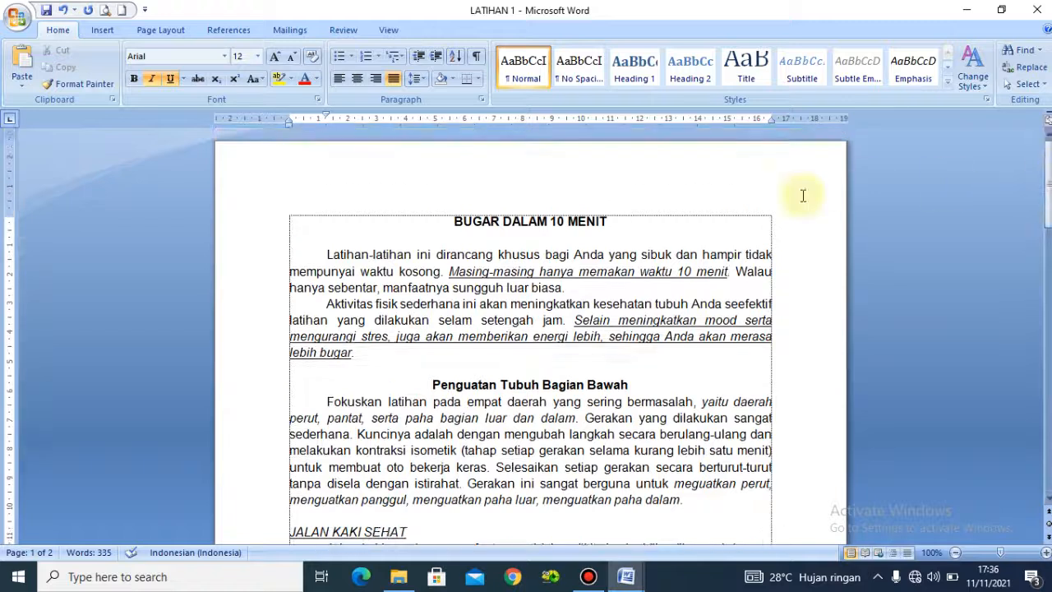
{"action": "left_click", "coordinate": [627, 220]}
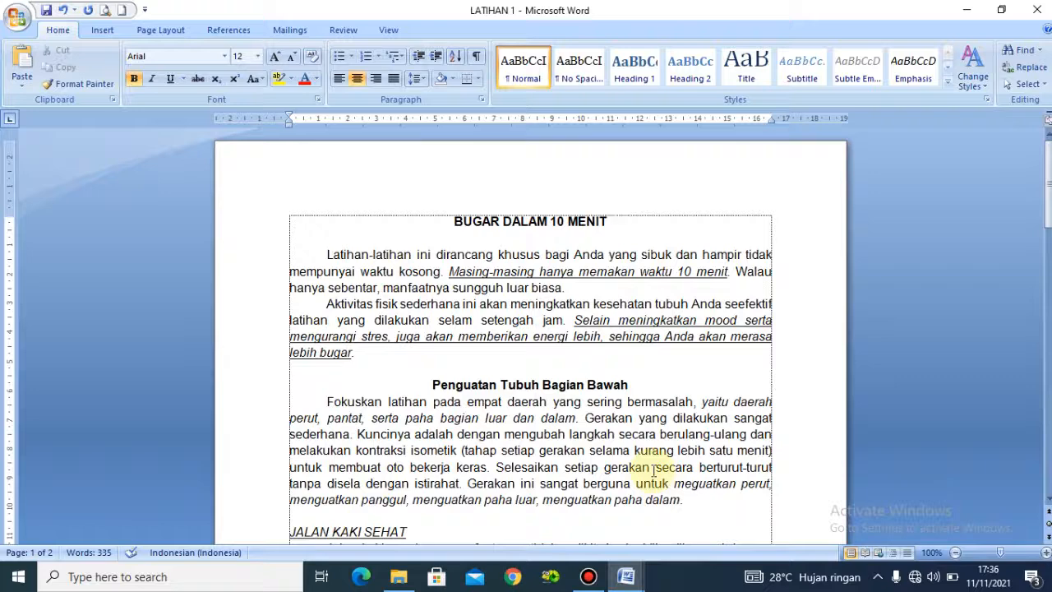
{"action": "left_click", "coordinate": [589, 576]}
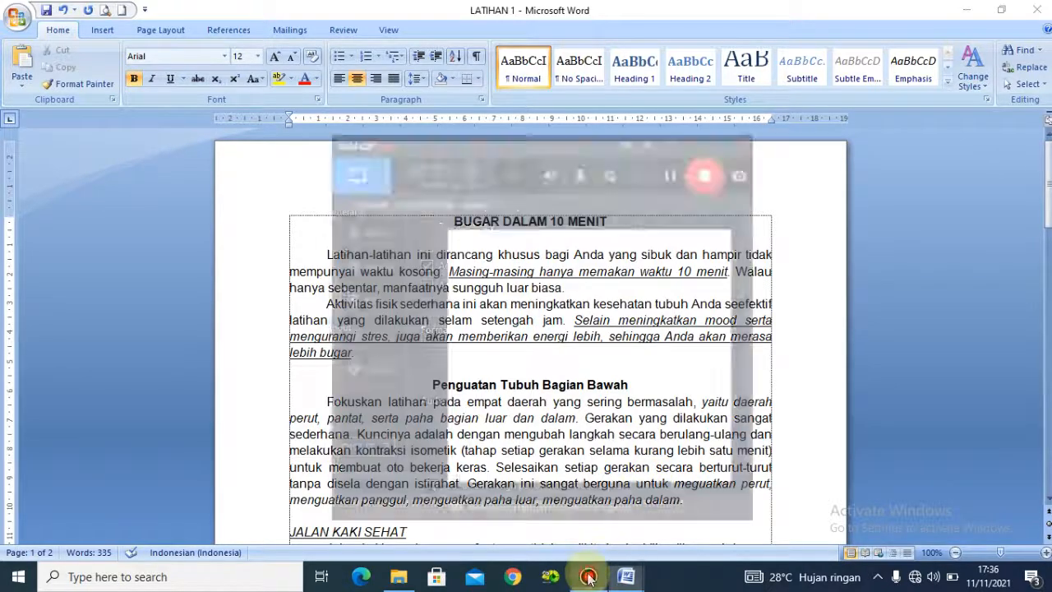